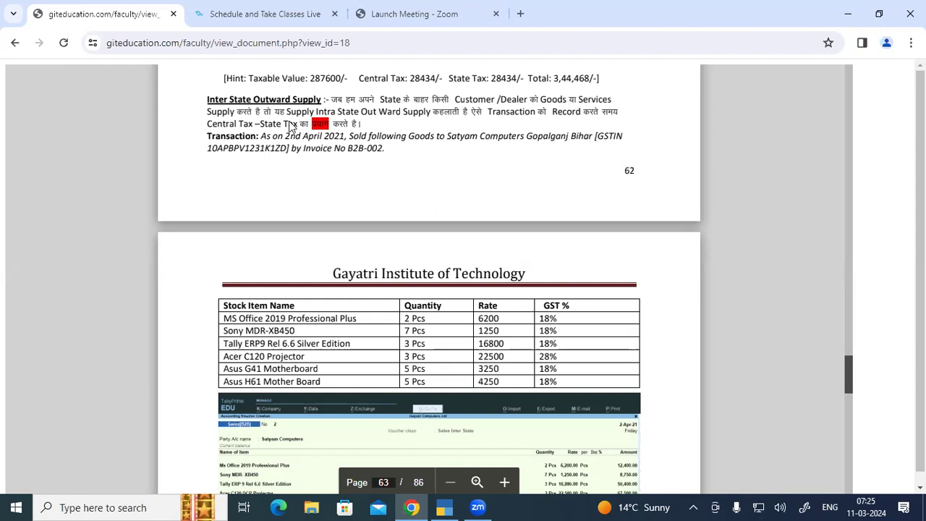
Step: Scroll the exercise PDF to page 63's sample sales voucher and its hint totals (2,15,079)
scroll(275, 137, down, 1)
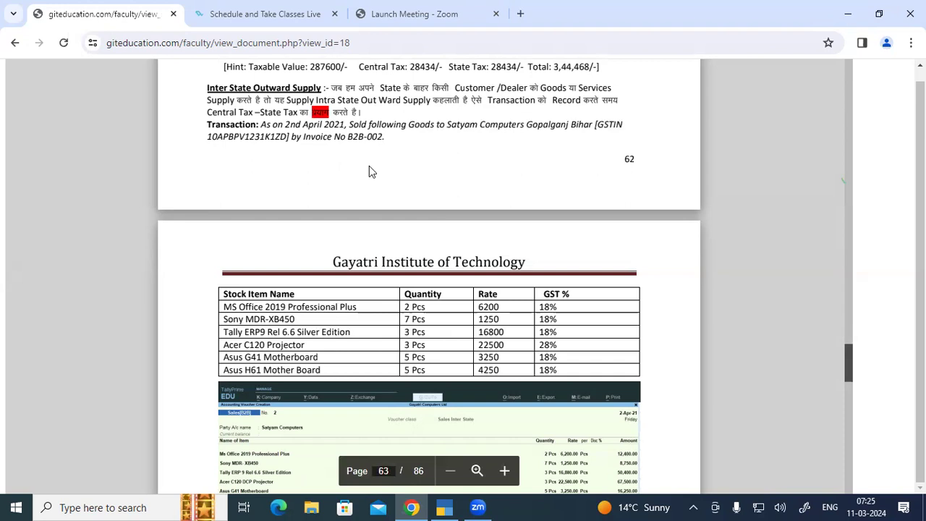
scroll(370, 170, down, 1)
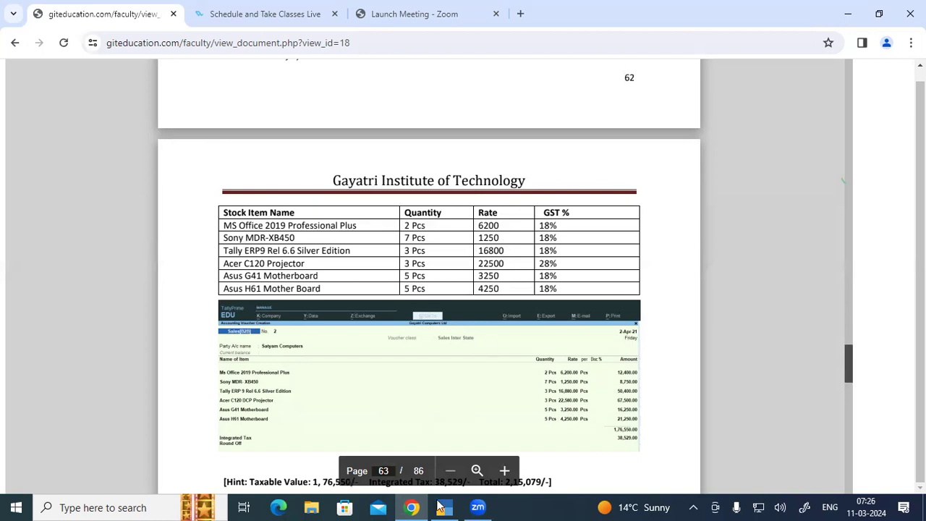
Step: Open a new SALES (B2B) voucher with the SALES INTERSTATE voucher class
key(alt+Tab)
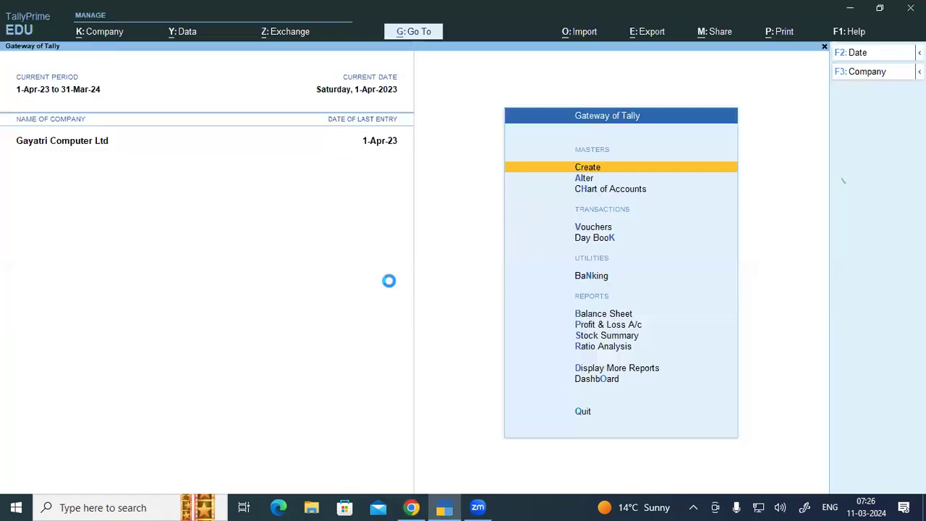
key(v)
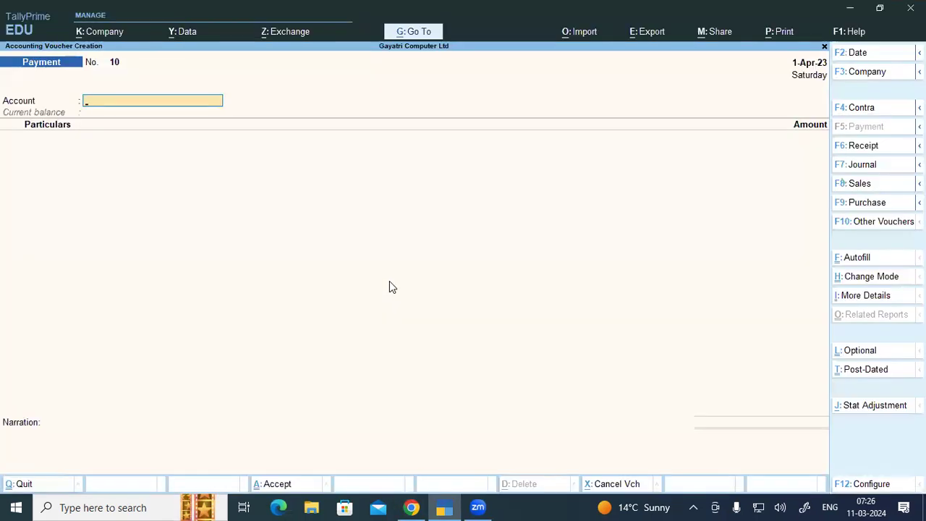
key(F8)
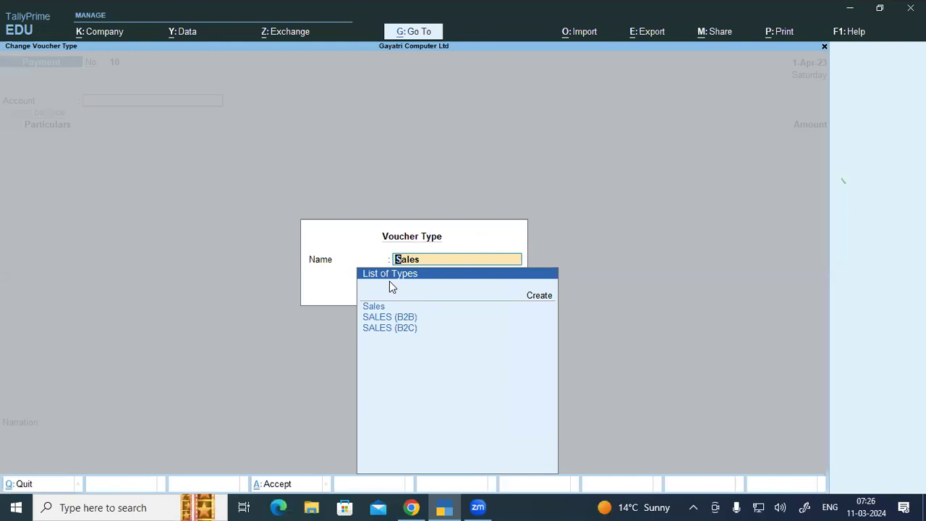
key(Down)
key(Down)
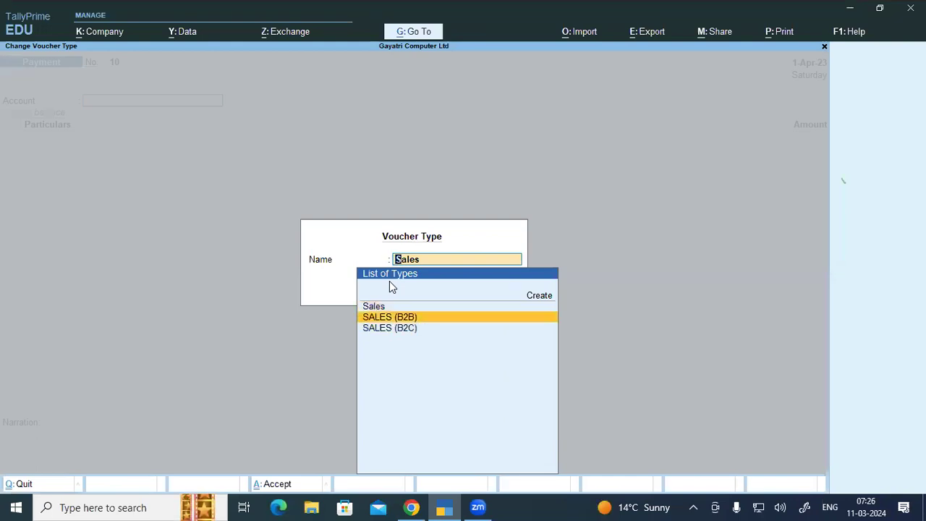
key(Return)
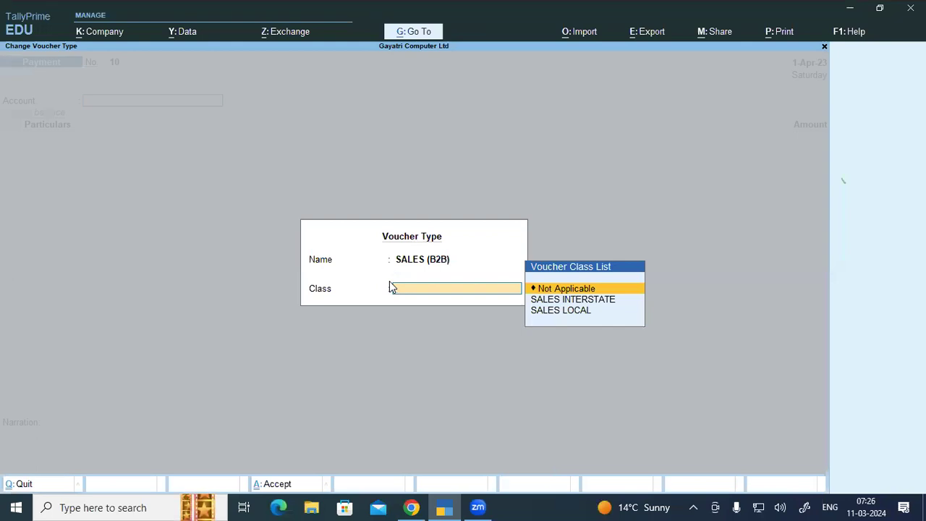
key(Down)
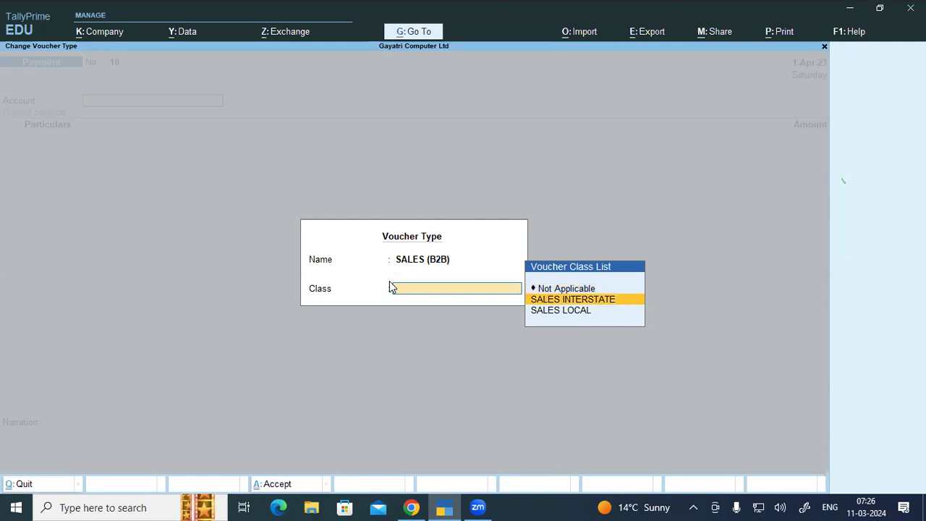
key(Return)
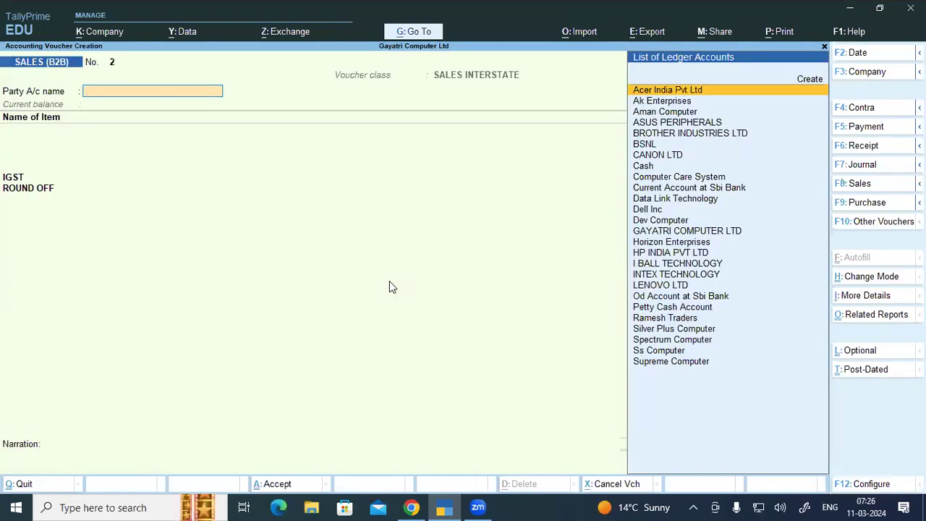
Step: Create party ledger Satyam Computer under Sundry Debtors, address Gopalganj Bihar, state Bihar, Regular registration
text(s)
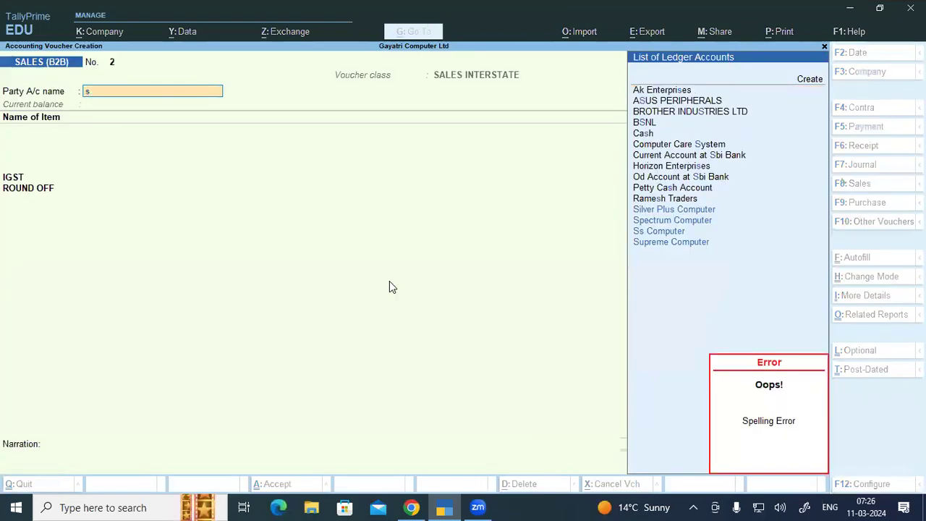
key(alt+c)
text(atyam computer)
key(Return)
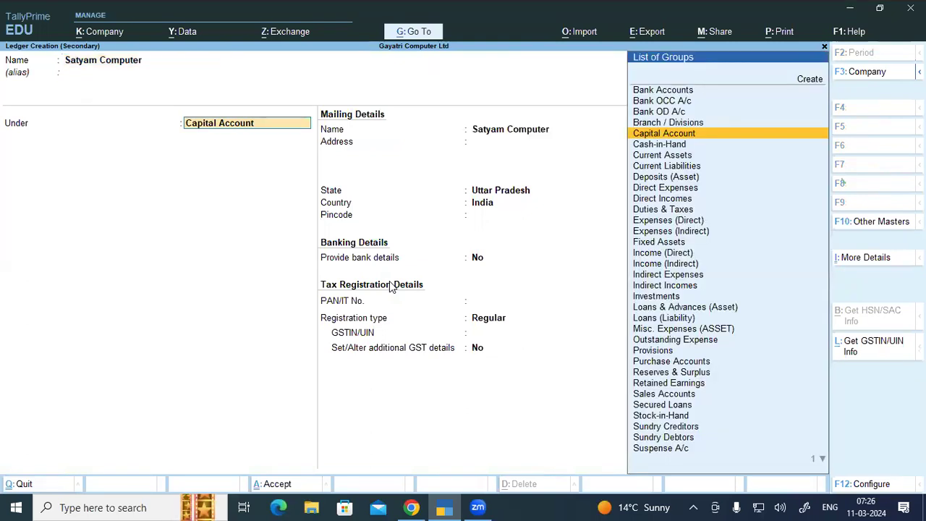
text(Sun)
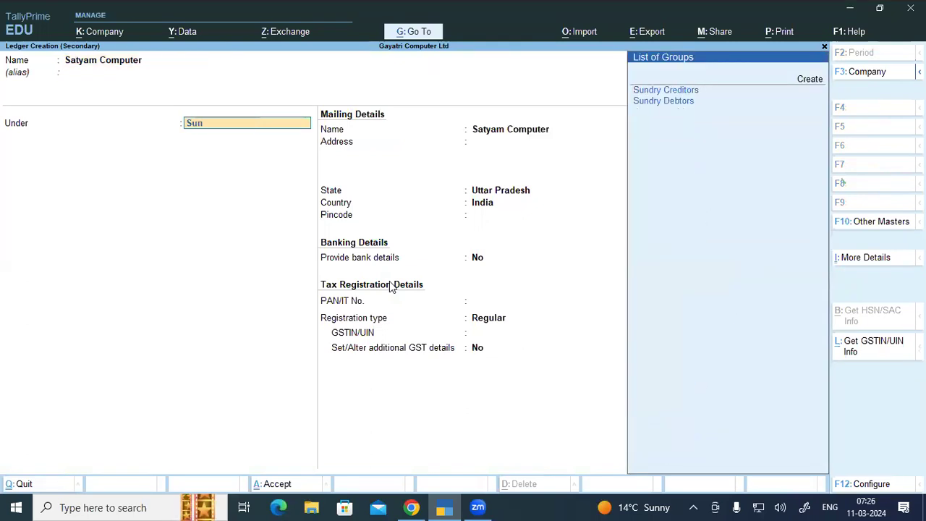
text(dry)
key(Down)
key(Return)
key(Return)
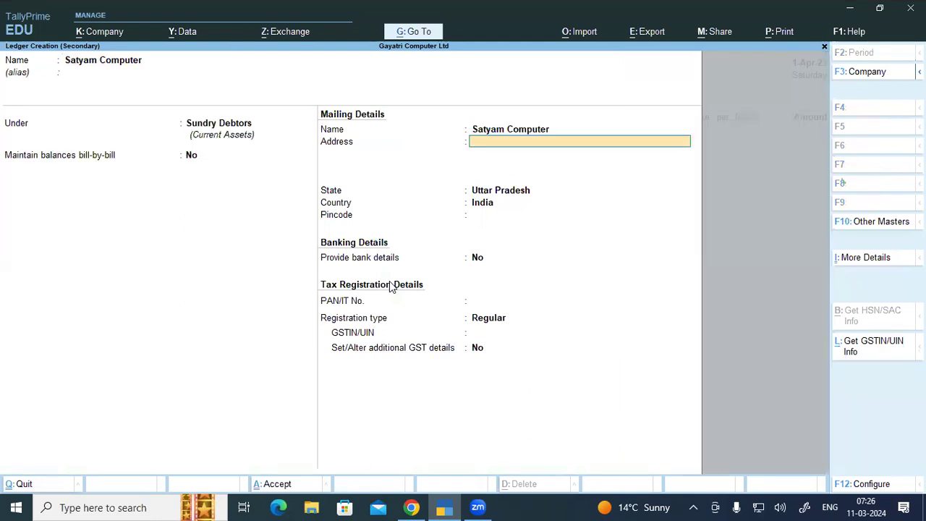
text(Gopalganj Bihar)
key(Return)
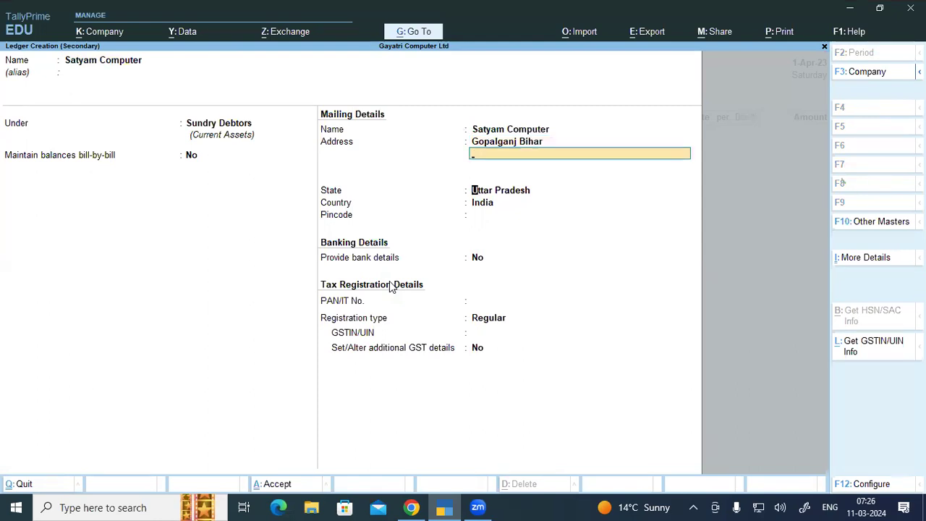
key(Return)
text(i)
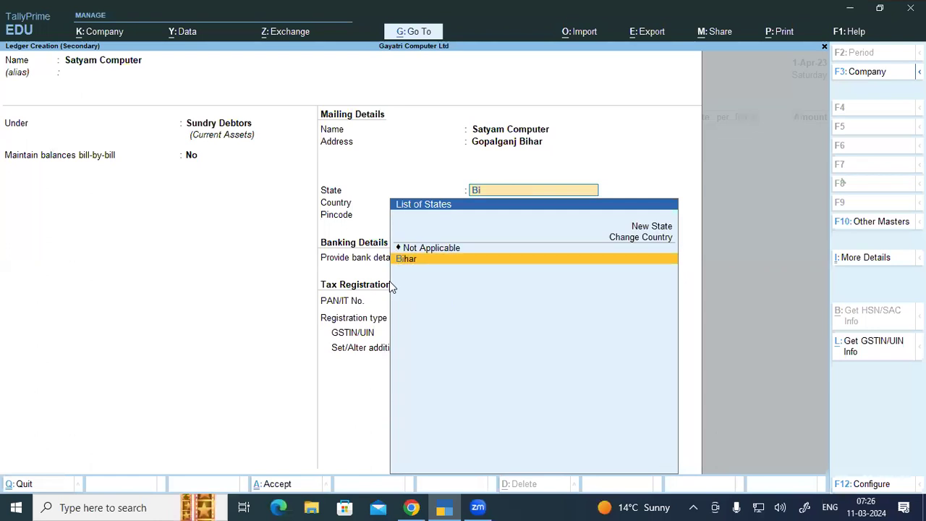
text(har)
key(Return)
key(Return)
key(Return)
key(Return)
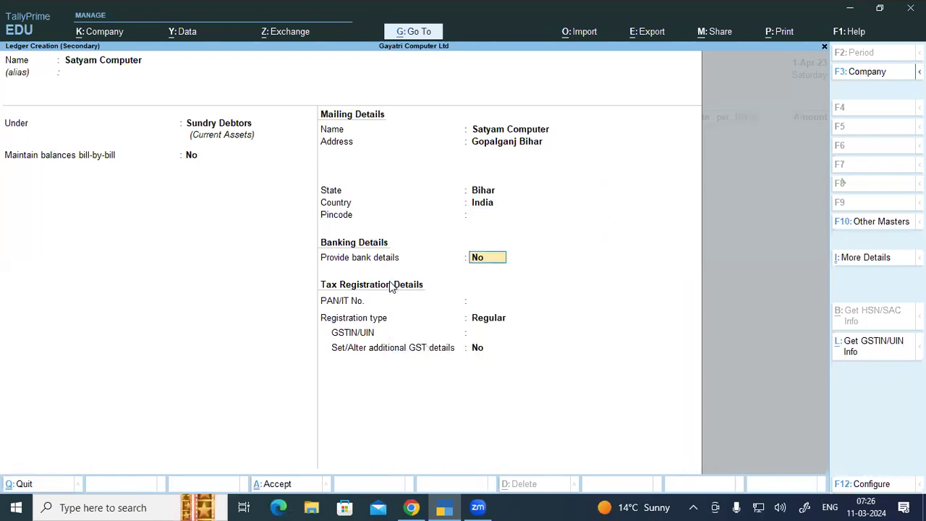
key(Return)
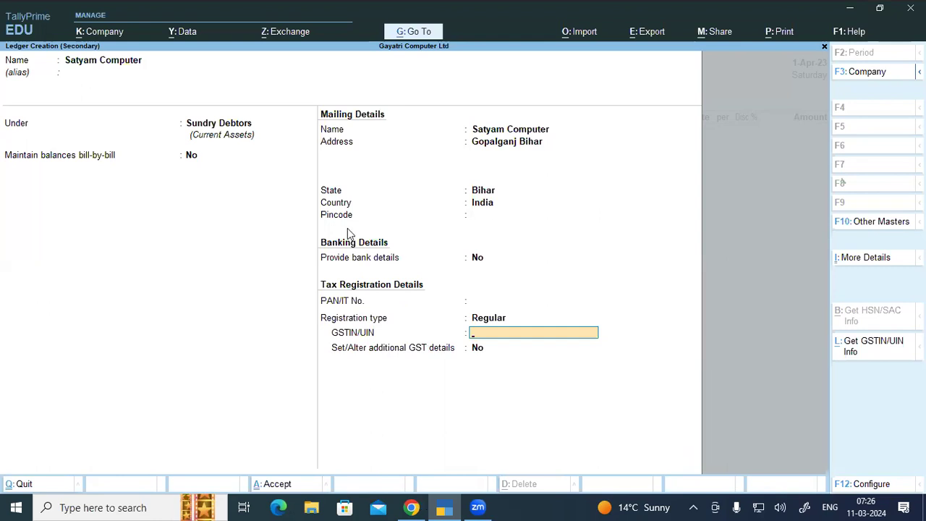
Step: Enter the party's GSTIN as given in the exercise PDF and save the ledger
key(alt+Tab)
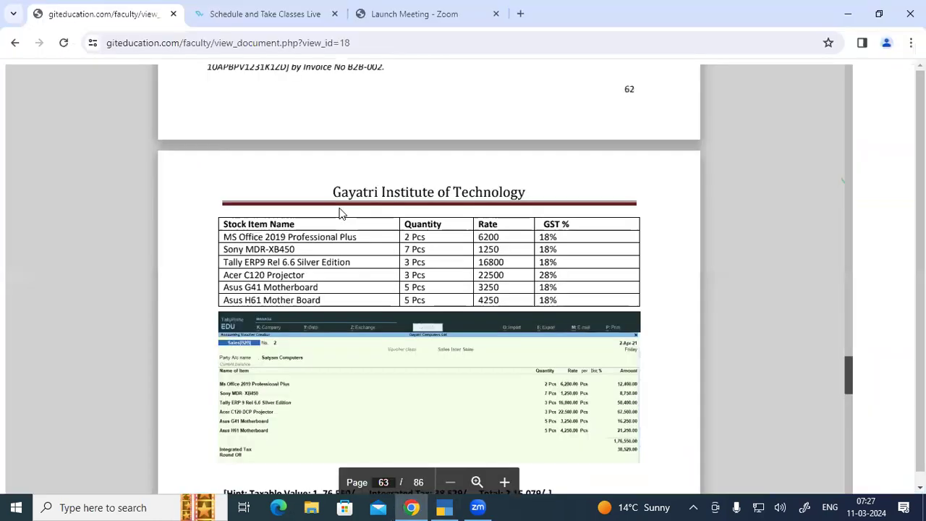
scroll(341, 213, up, 1)
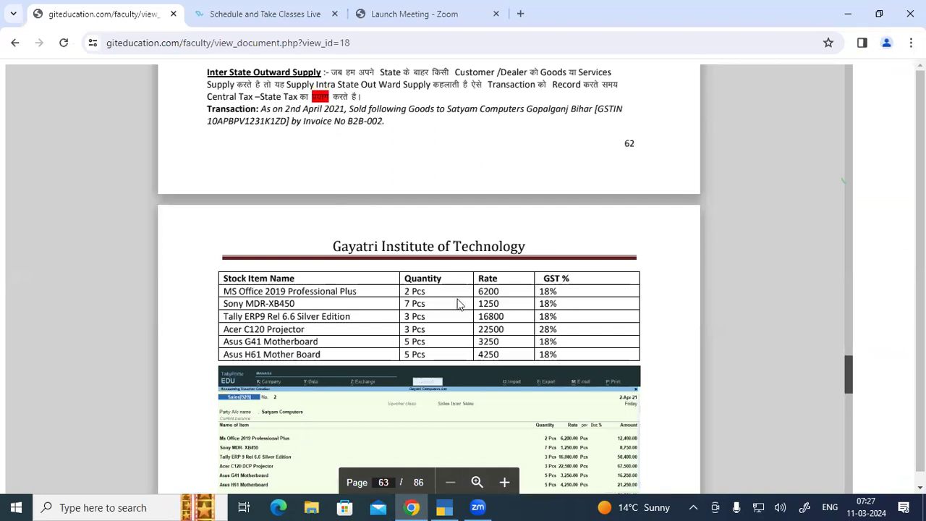
key(alt+Tab)
text(V)
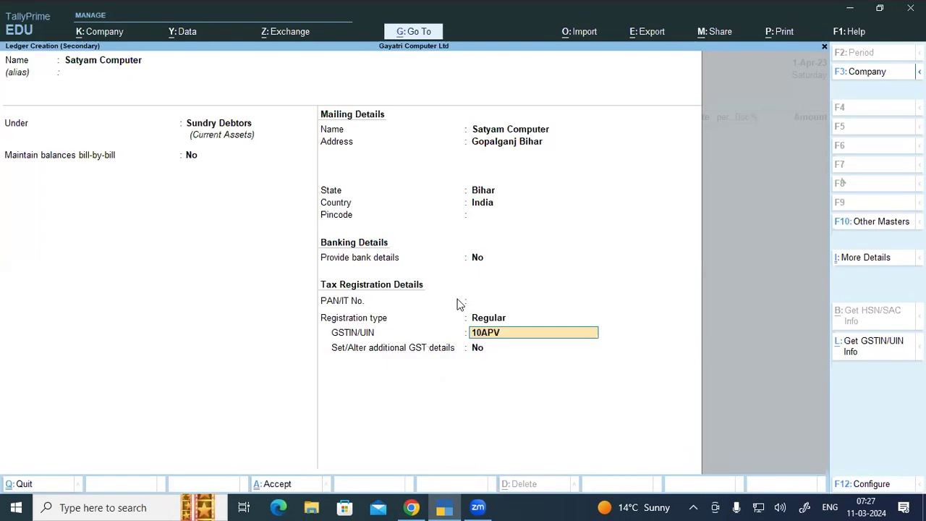
text(P)
click(411, 508)
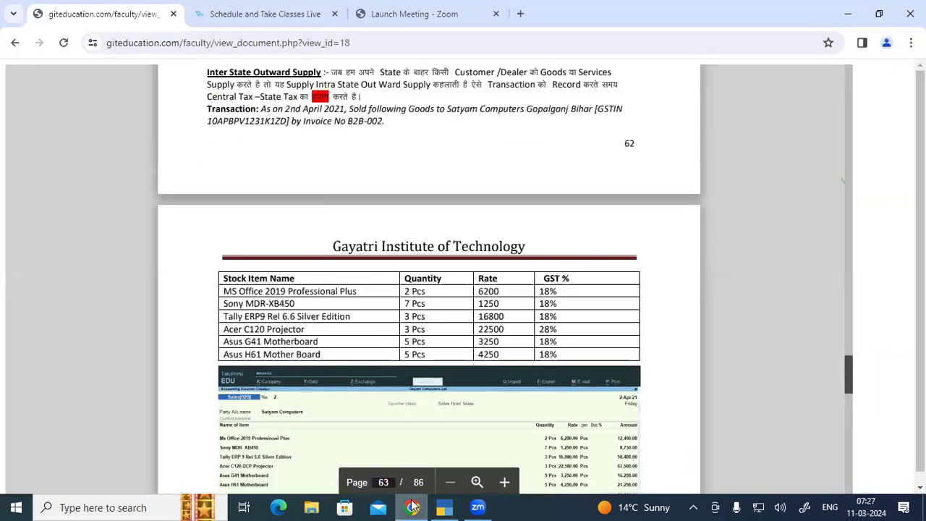
click(444, 507)
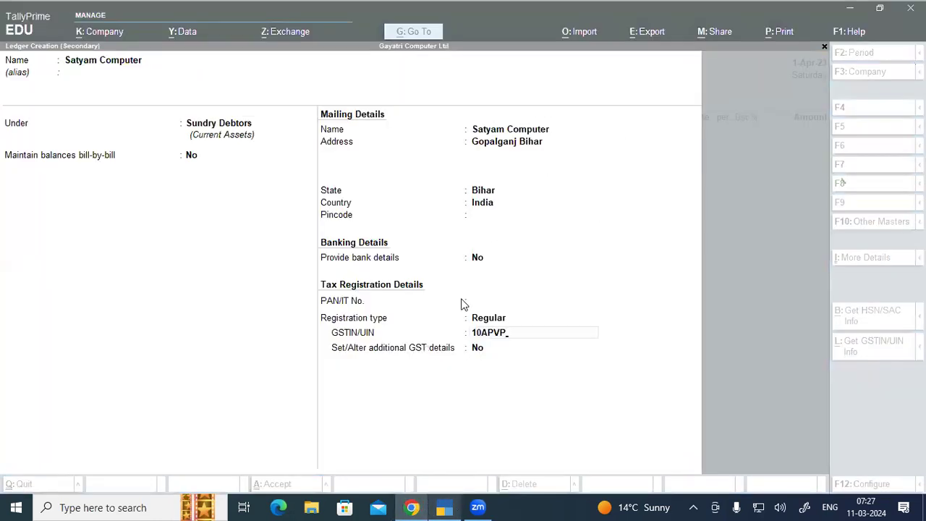
key(BackSpace)
key(BackSpace)
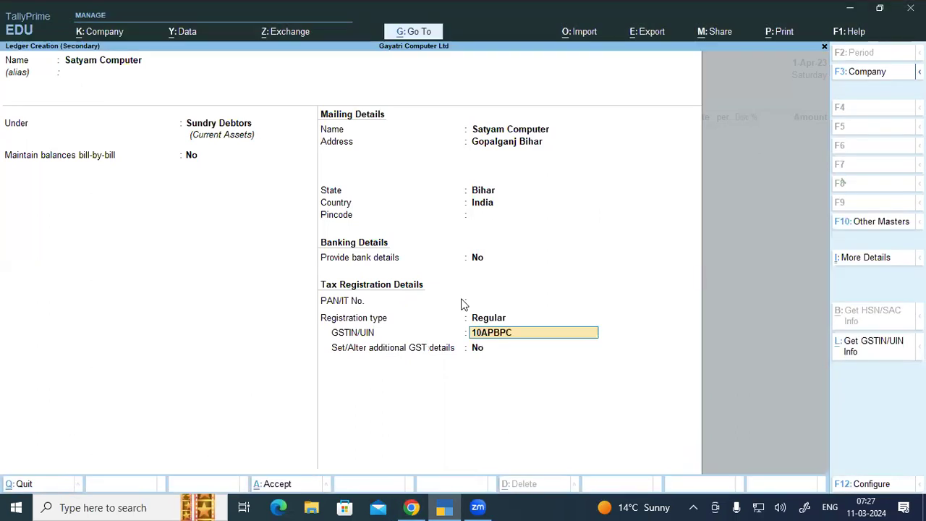
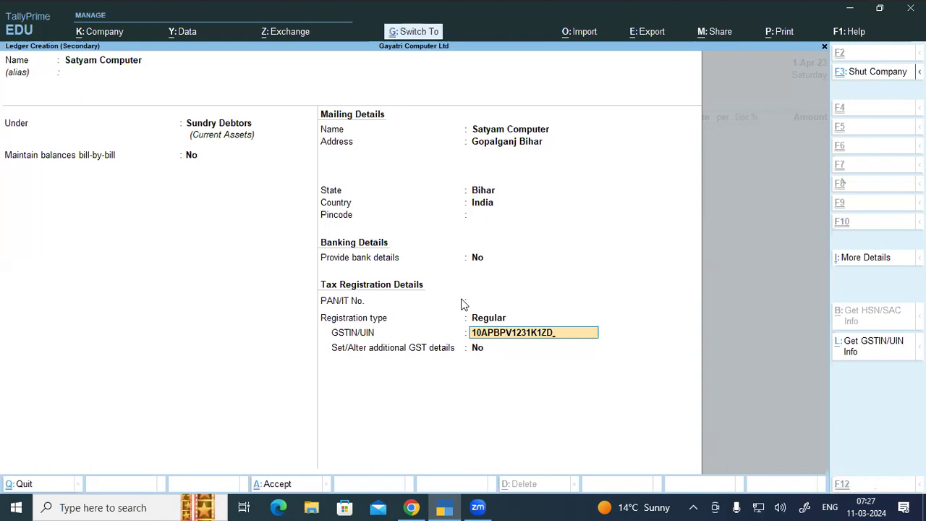
key(ctrl+a)
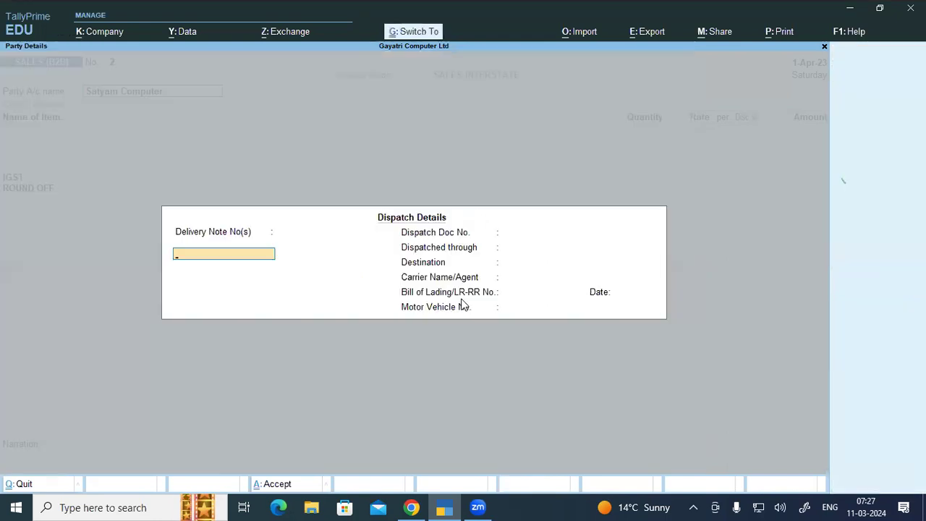
Step: Accept dispatch details and add 2 pcs of Ms Office 2019 Proffessional Plus at 6,200 from Warehouse
key(ctrl+a)
key(ctrl+a)
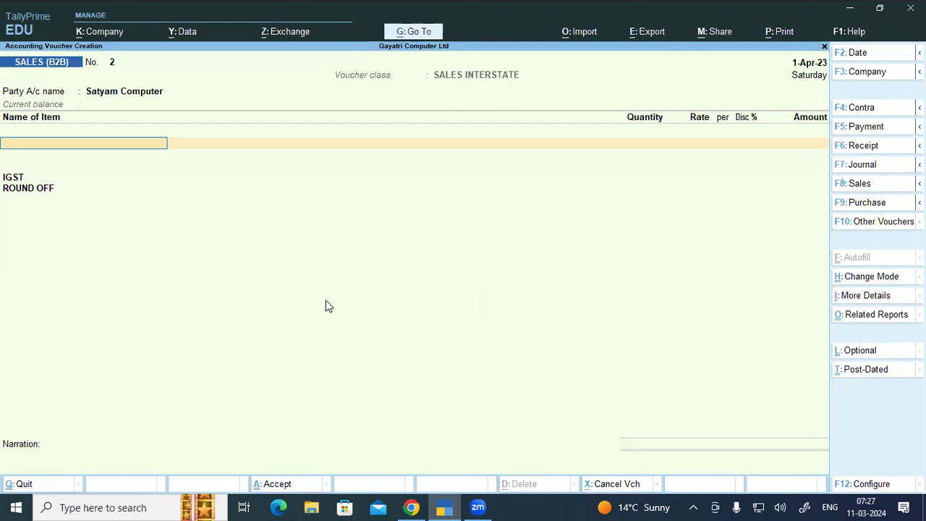
key(alt+Tab)
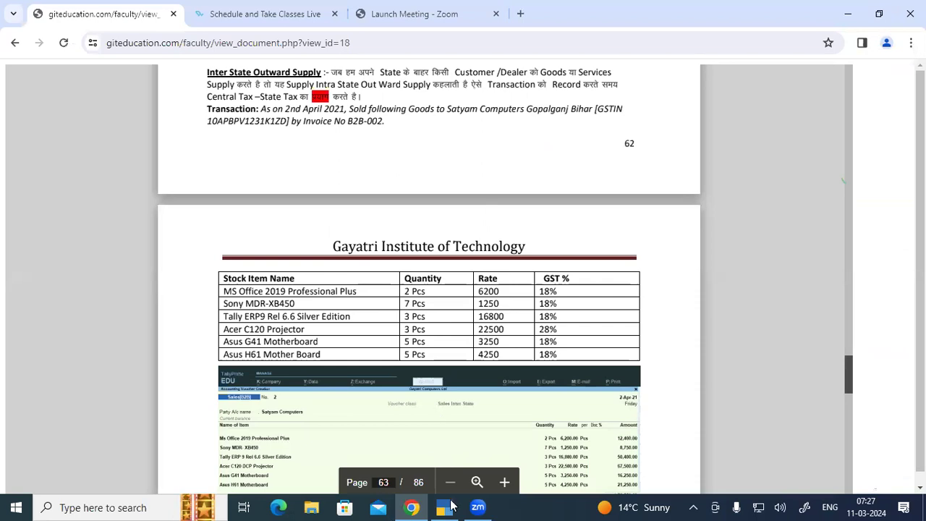
key(alt+Tab)
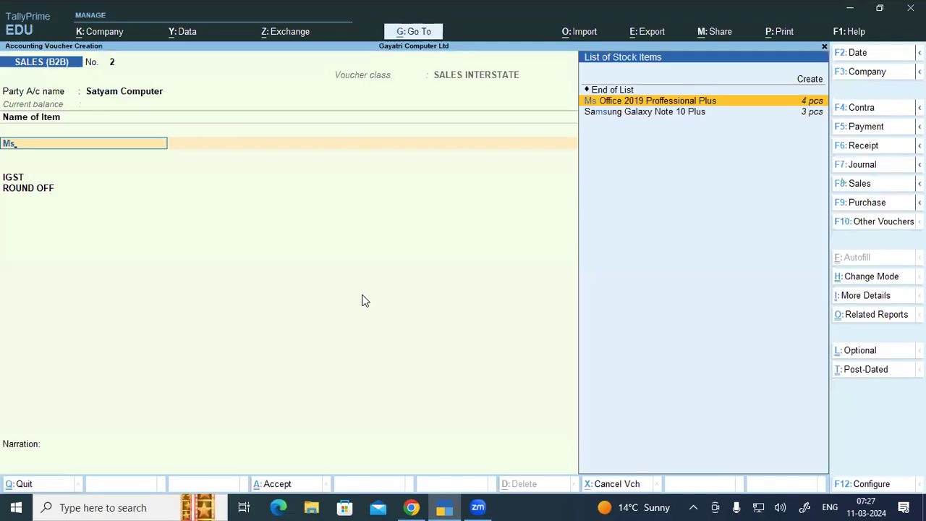
key(Return)
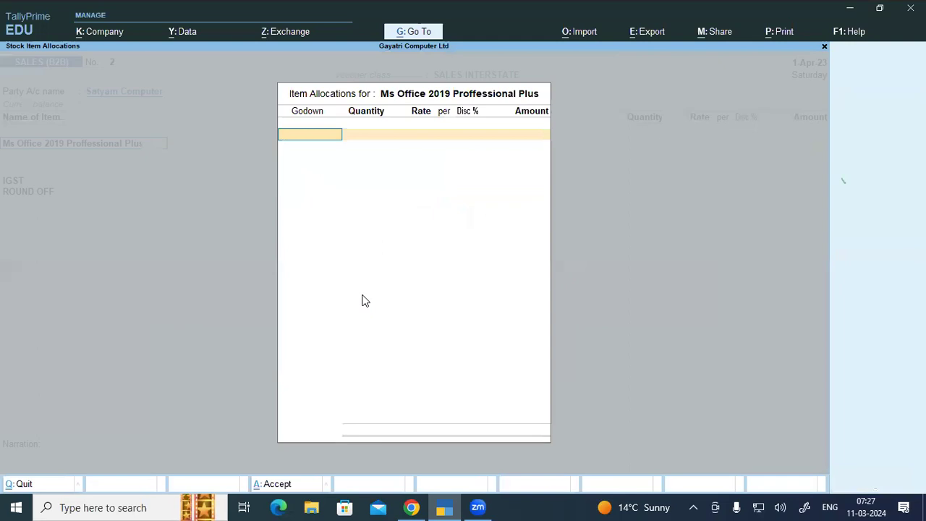
key(Return)
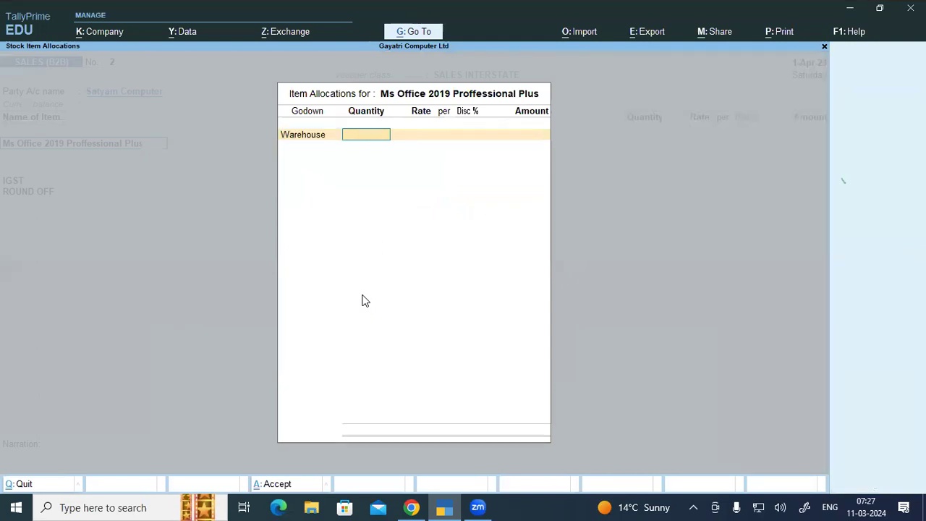
text(2)
key(Return)
key(Return)
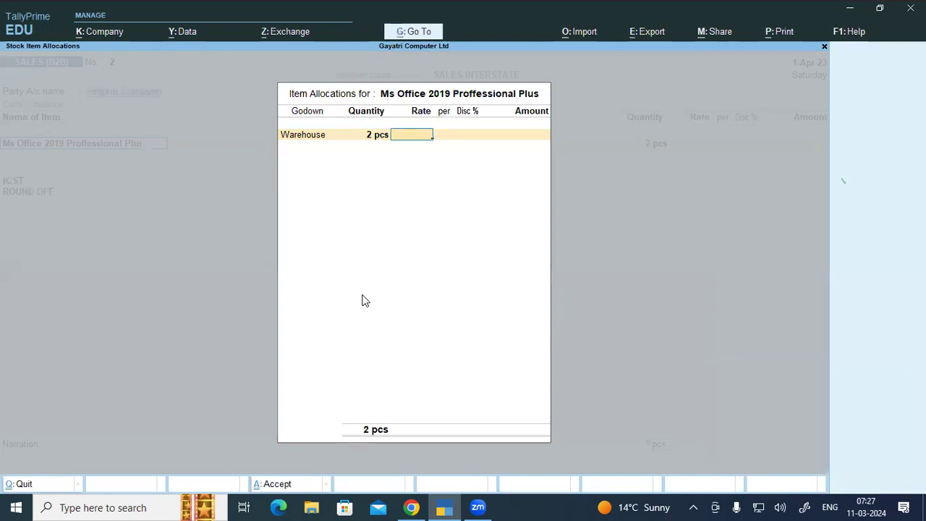
text(6200)
key(Return)
key(Return)
key(Return)
key(Return)
key(Return)
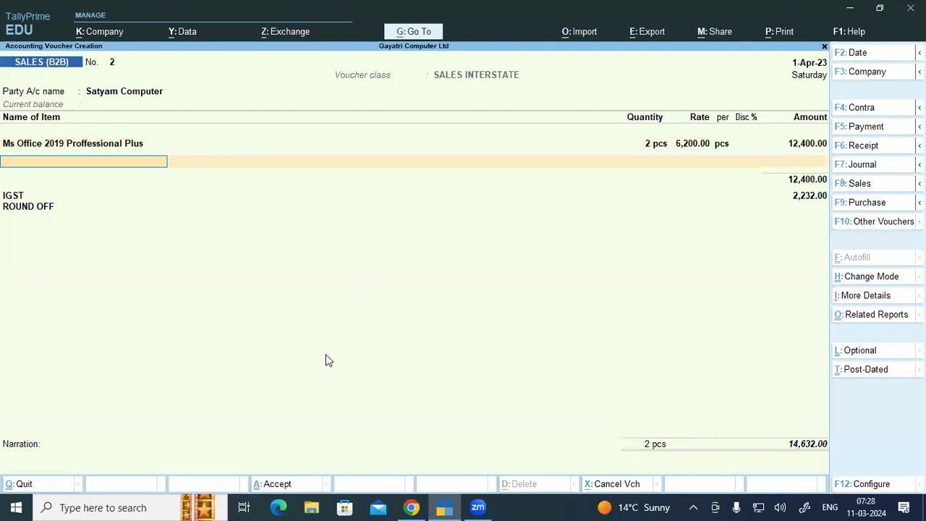
Step: Add Sony Mdr Xb450 from Warehouse: 7 pcs at 1,250
key(alt+Tab)
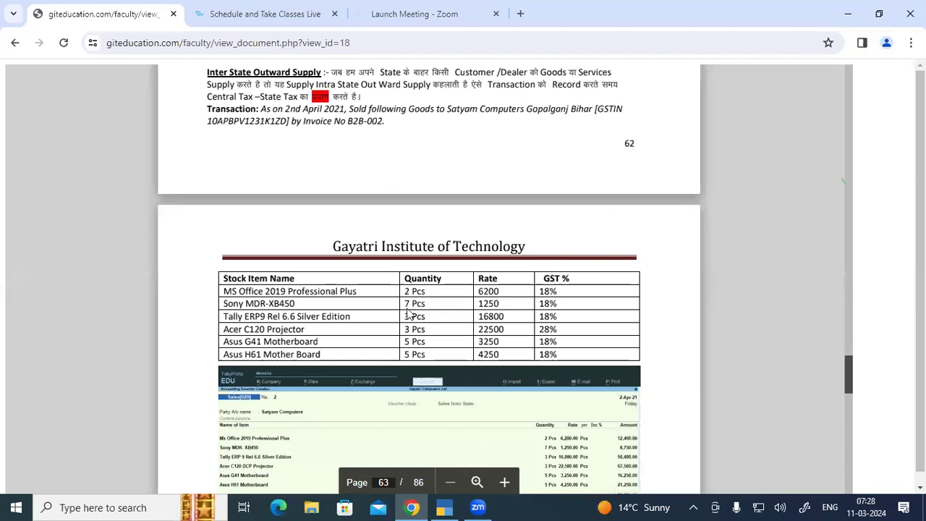
key(alt+Tab)
text(Wa)
key(Return)
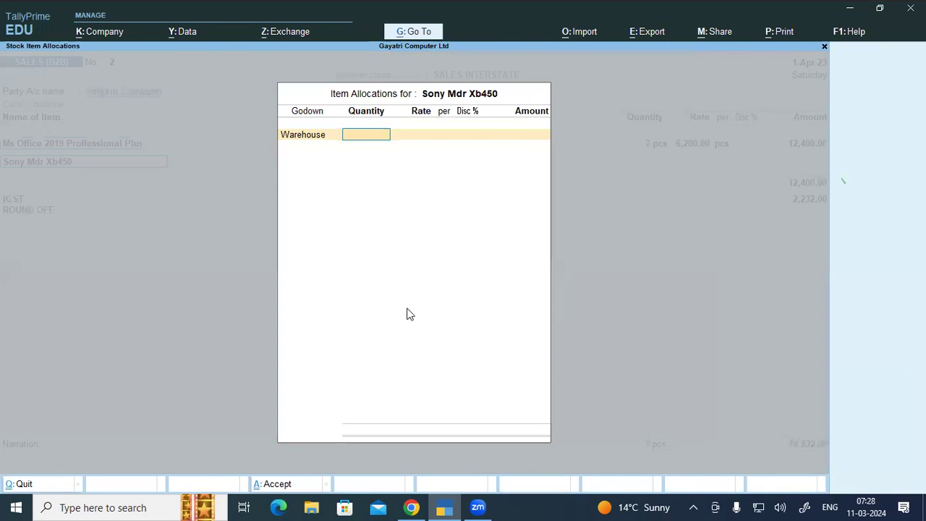
text(7)
key(Return)
text(25)
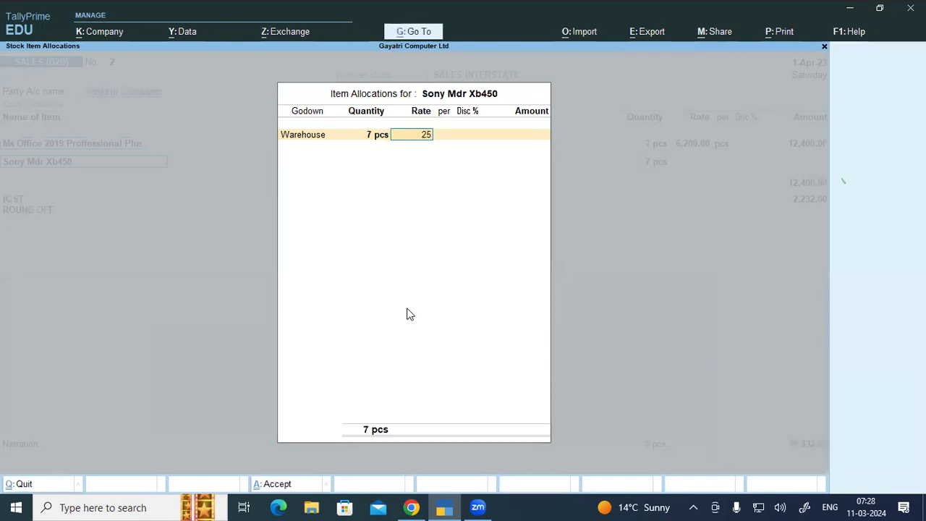
key(BackSpace)
key(BackSpace)
text(1250)
key(Return)
key(Return)
key(Return)
key(Return)
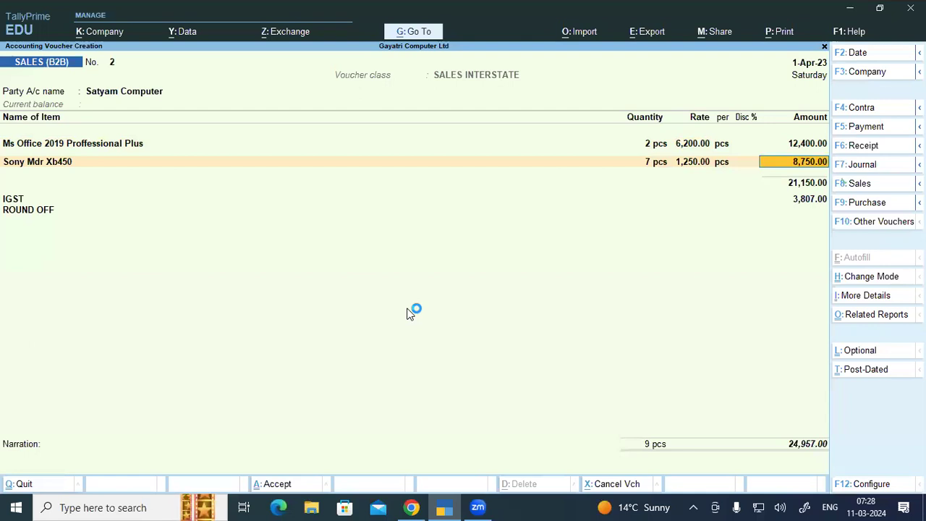
key(Return)
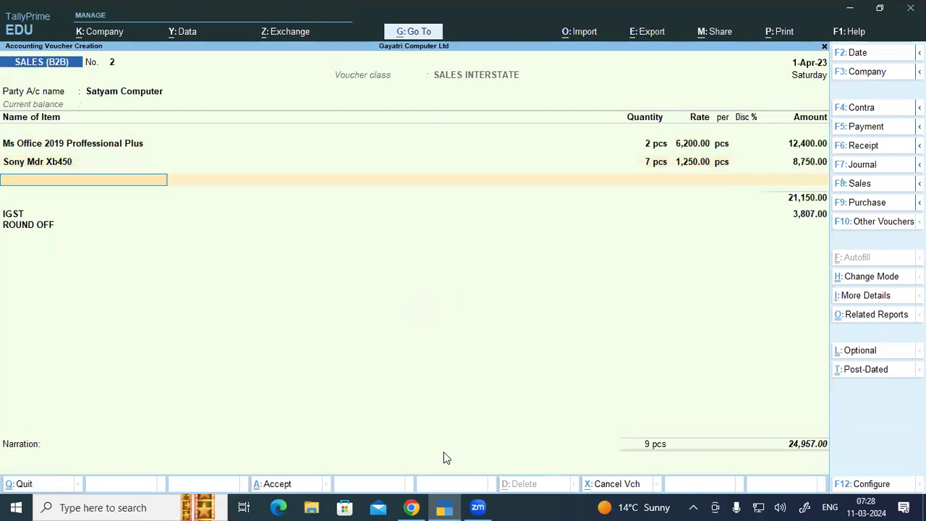
Step: Add Tally Erp 9 Rel 6.6 Silver Edition from Warehouse: 3 at 16,800
key(alt+Tab)
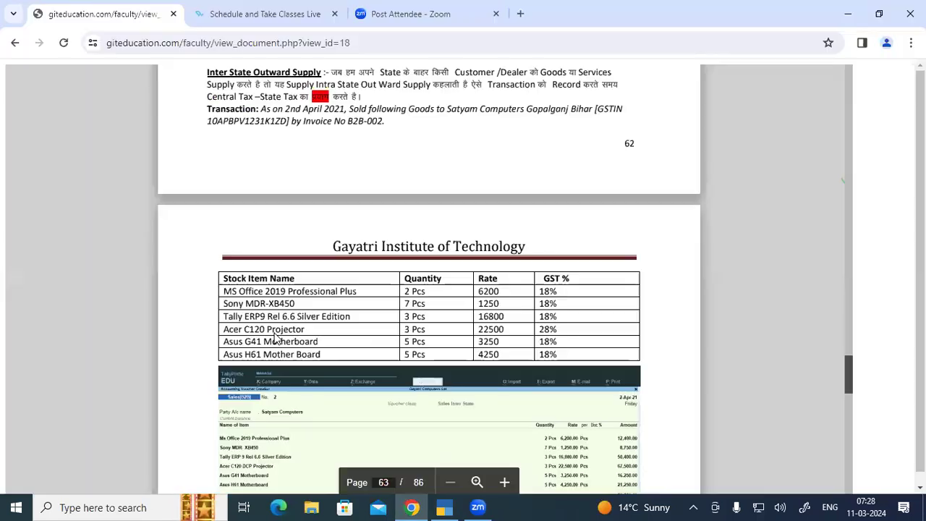
click(443, 506)
text(Tal)
key(Return)
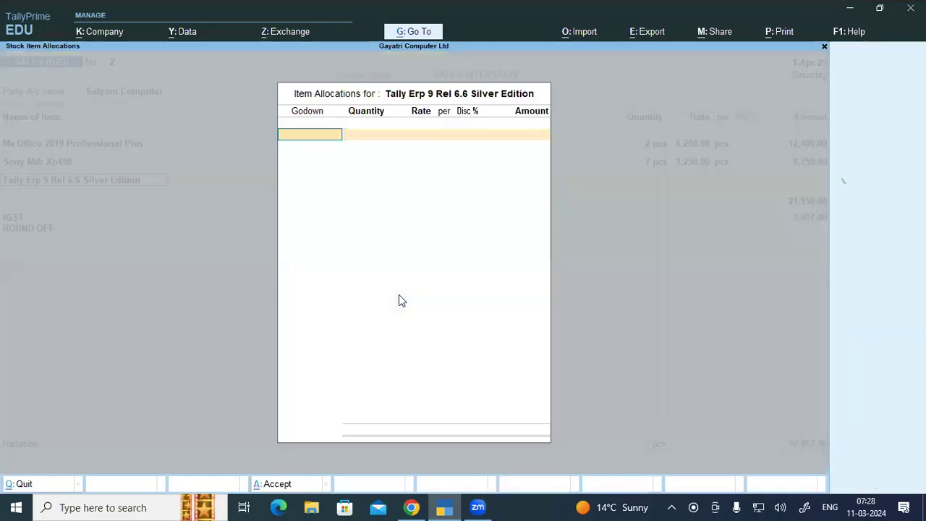
text(W)
key(Return)
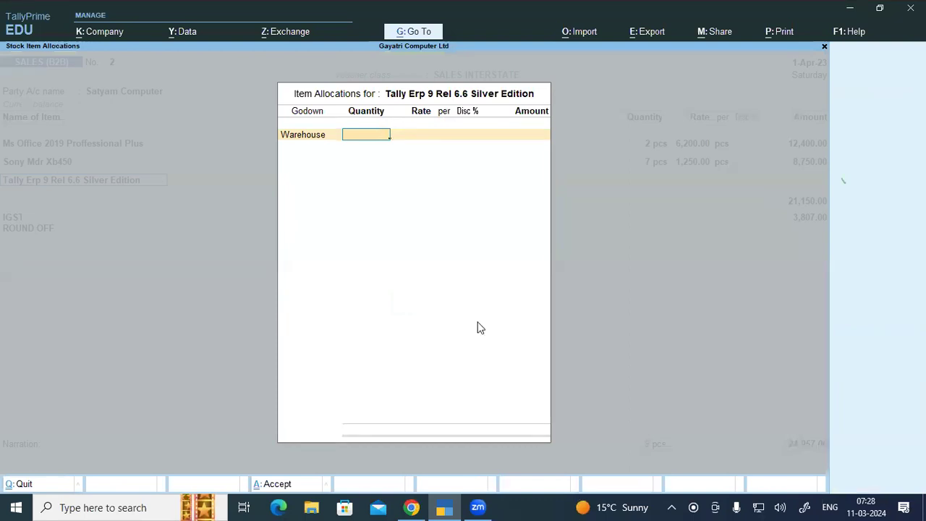
key(alt+Tab)
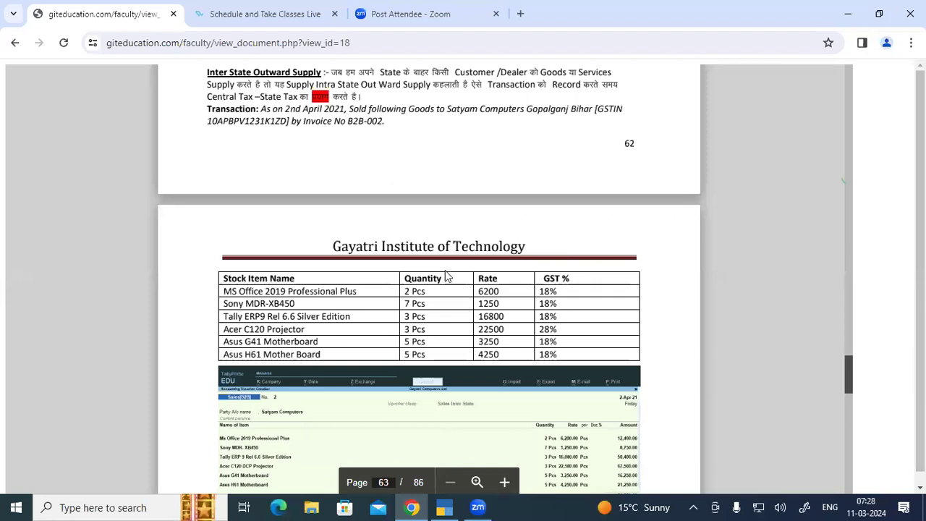
key(alt+Tab)
text(16)
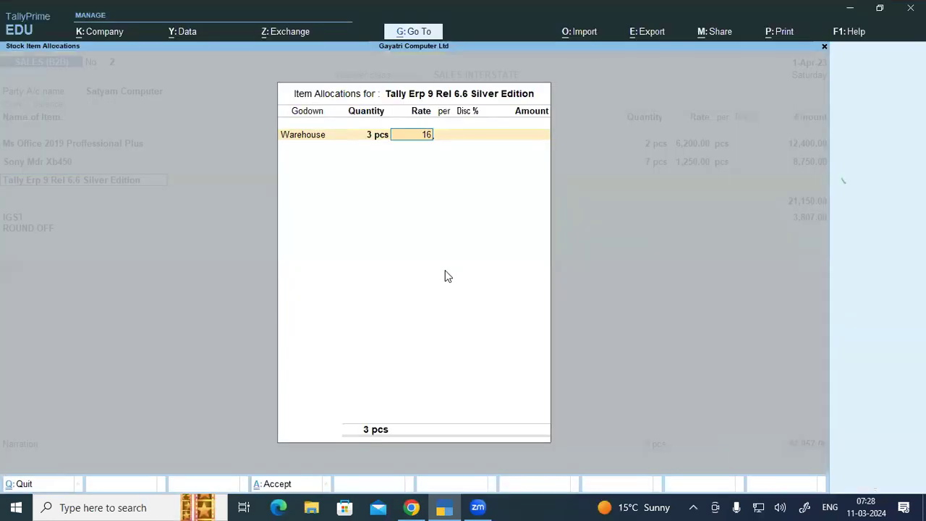
text(800)
key(Return)
key(Return)
key(Return)
key(Return)
key(Return)
key(Return)
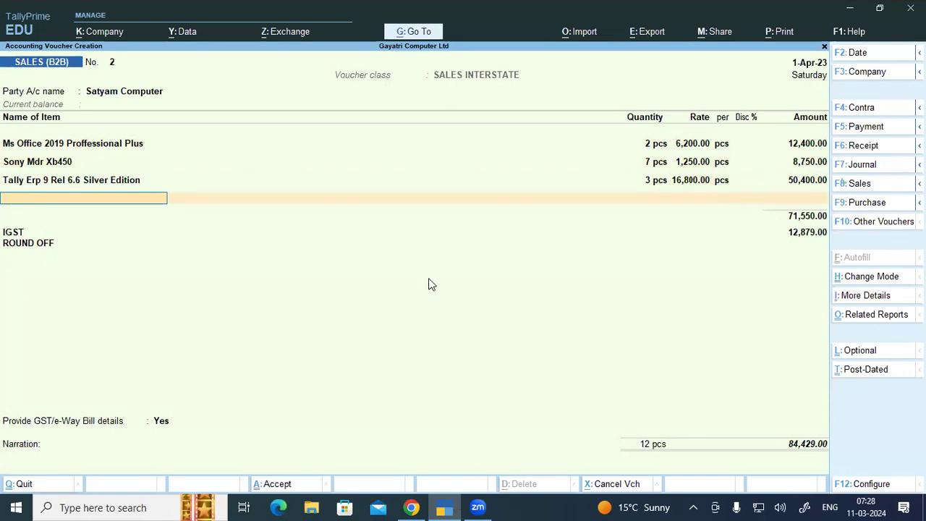
Step: Add Acer C120 Dcp Projector from Warehouse, correcting the quantity to 3 pcs
text(acer)
key(Return)
text(wa)
key(Return)
text(5)
key(Return)
key(Return)
text(3250)
key(Return)
key(Return)
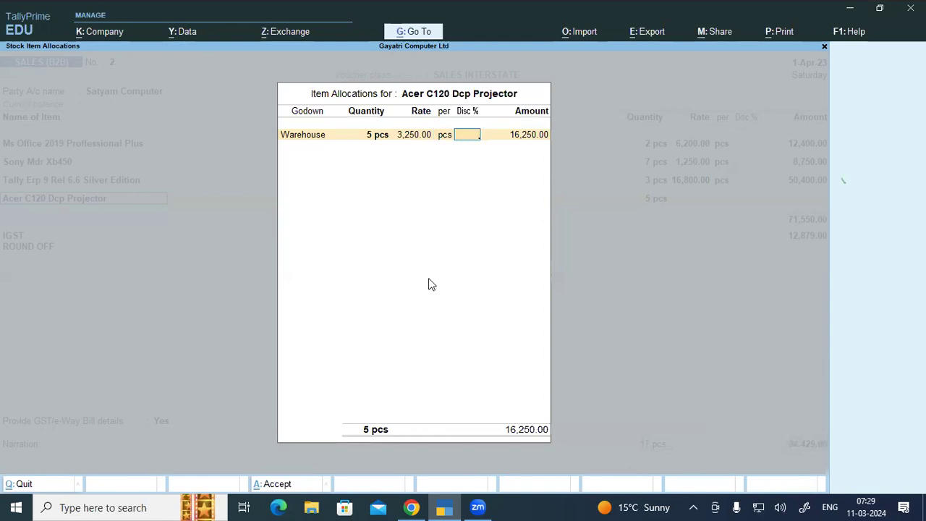
key(BackSpace)
key(BackSpace)
key(BackSpace)
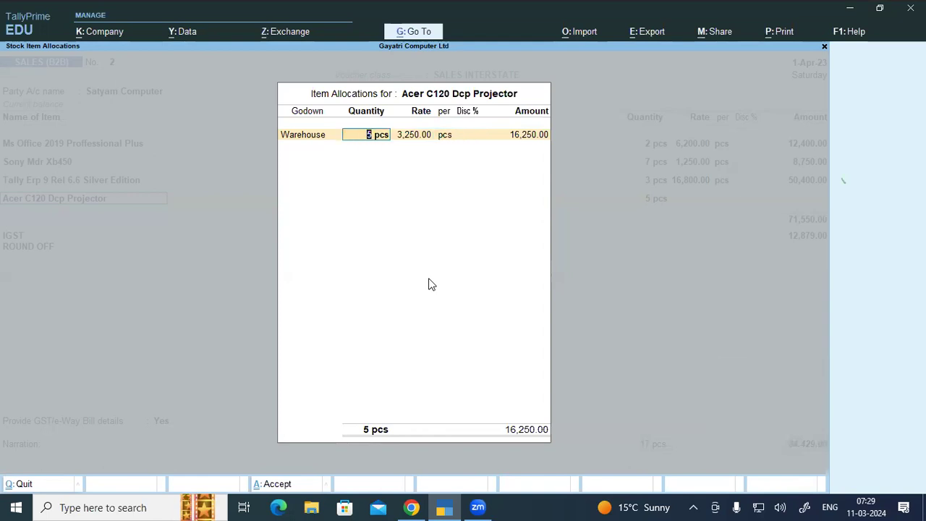
text(3)
key(Return)
key(Return)
key(Return)
key(Return)
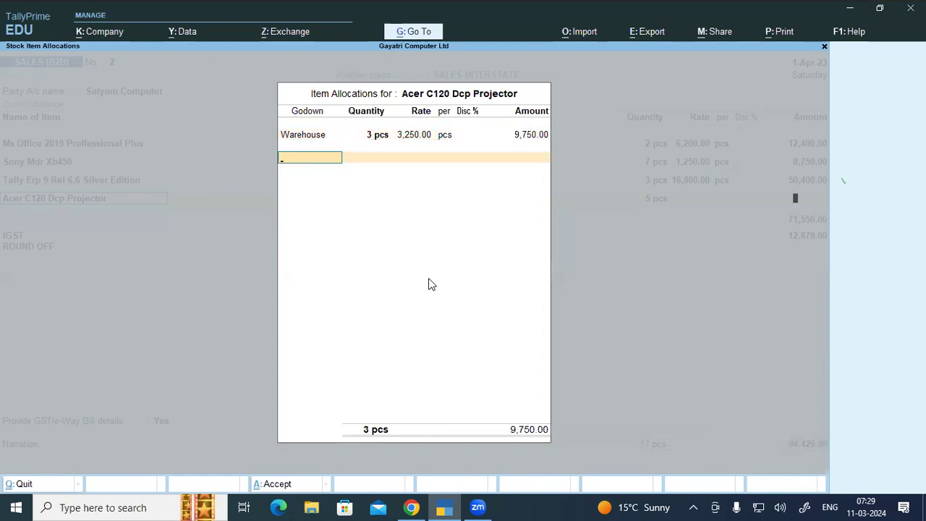
key(Return)
key(Return)
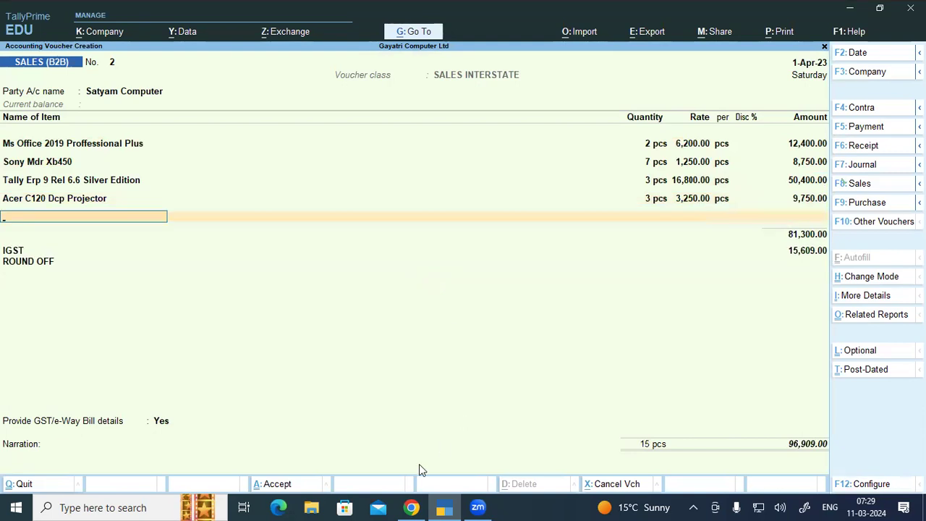
Step: Set the Acer projector line's rate to 22,500
key(alt+Tab)
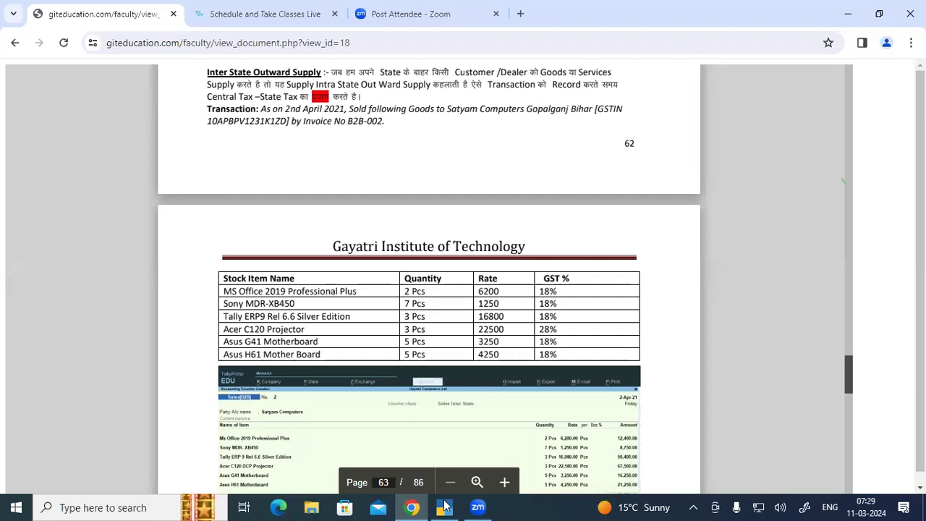
key(alt+Tab)
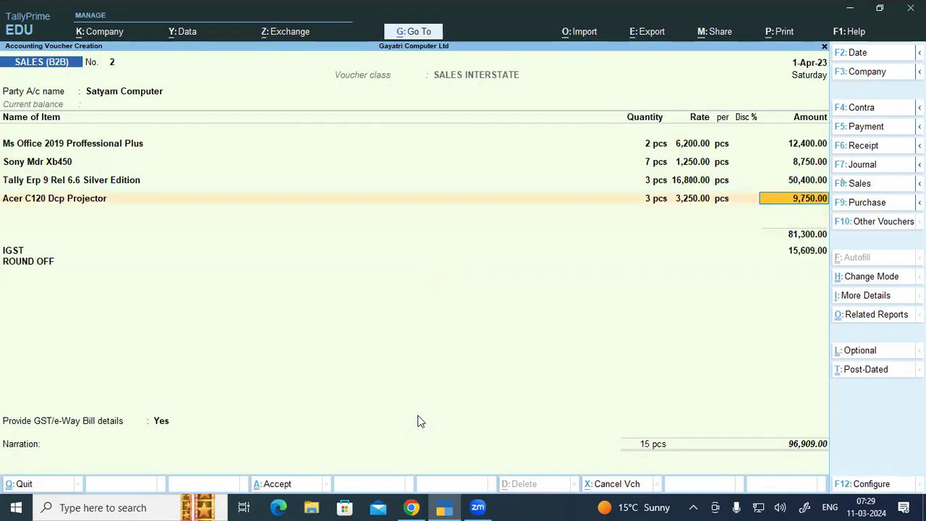
key(BackSpace)
key(Return)
key(Return)
key(Return)
text(22,500)
key(Return)
key(Return)
key(Return)
key(Return)
key(Return)
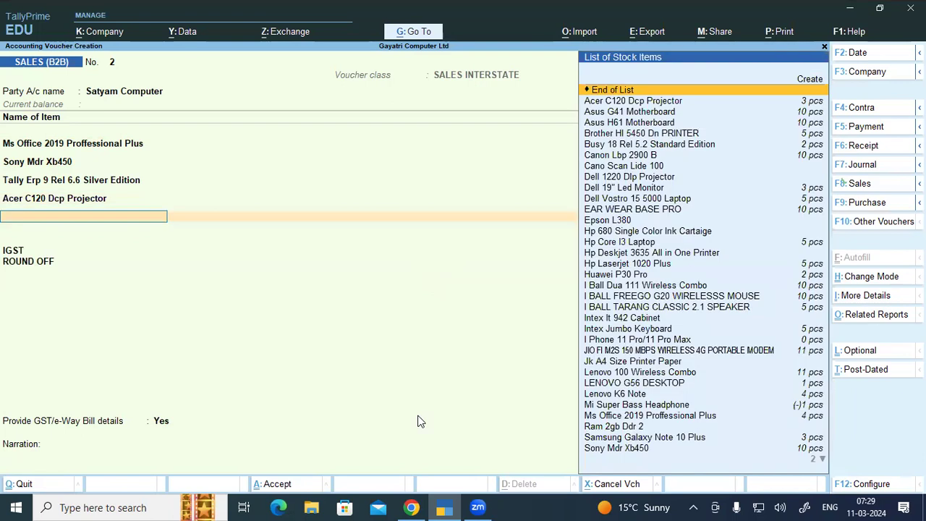
Step: Add Asus G41 Motherboard from Warehouse: 5 pcs at 3,250
click(409, 507)
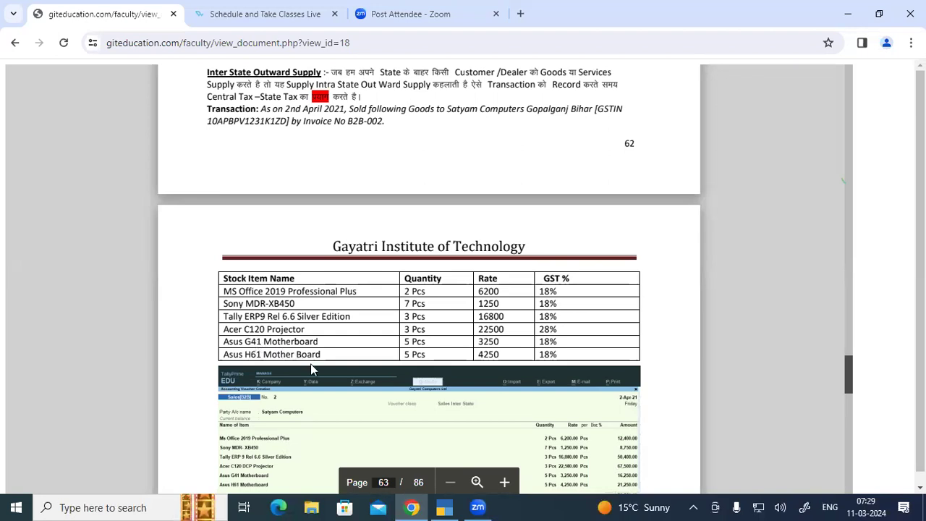
key(alt+Tab)
text(Asu)
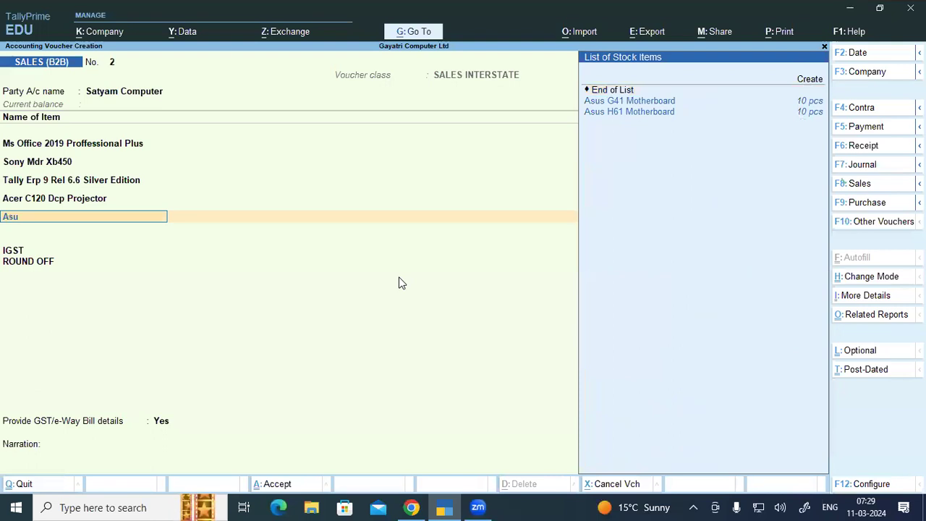
key(Down)
key(Return)
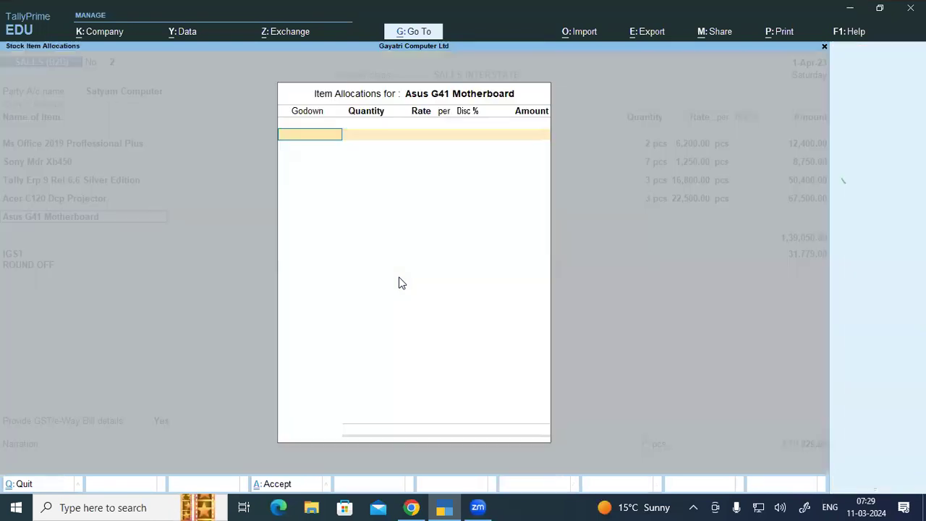
key(Return)
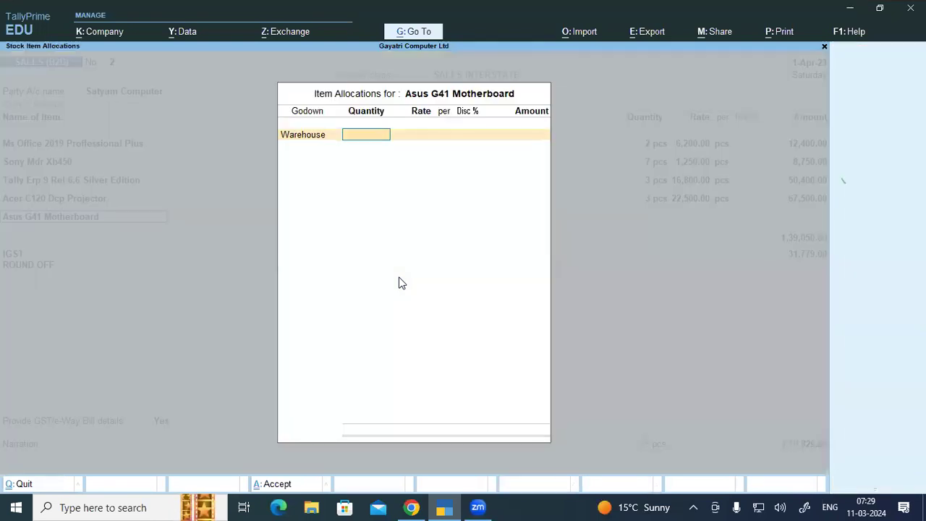
text(5)
key(Return)
text(32503)
key(Return)
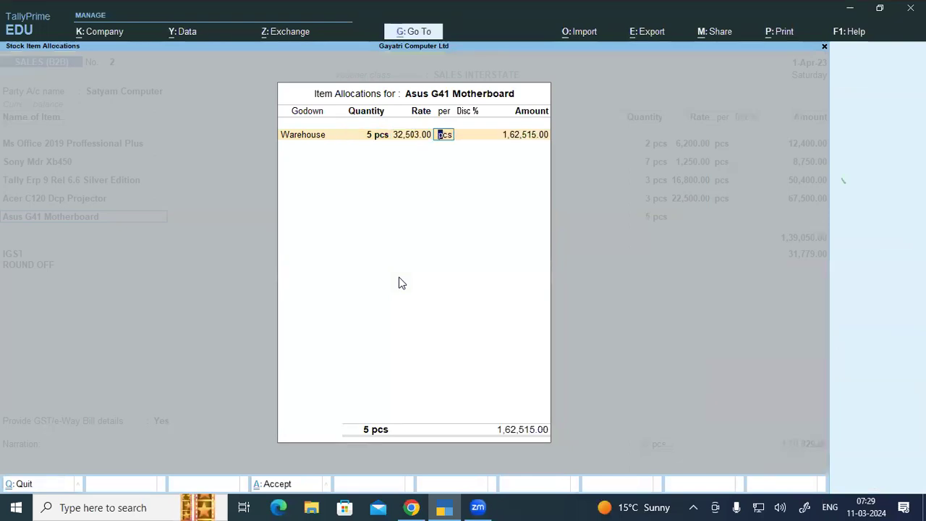
key(BackSpace)
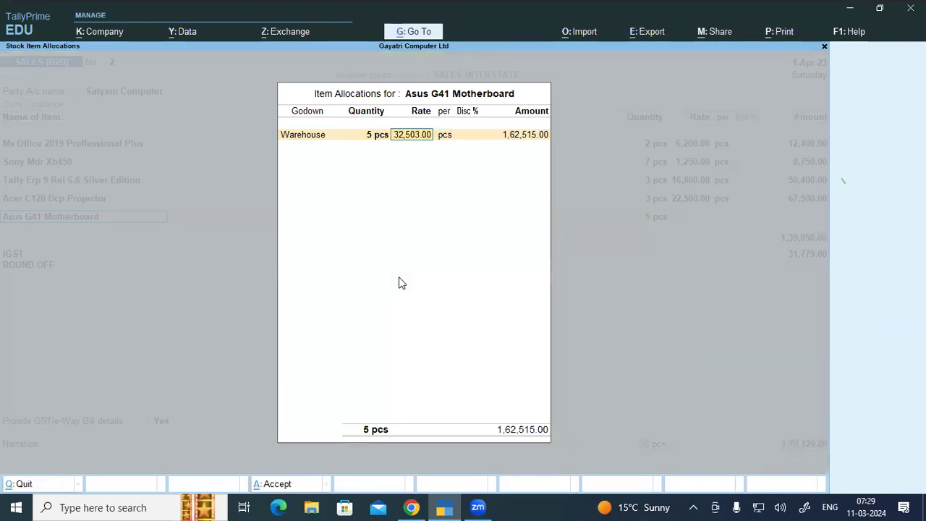
text(3250)
key(Return)
key(Return)
key(Return)
key(Return)
key(Return)
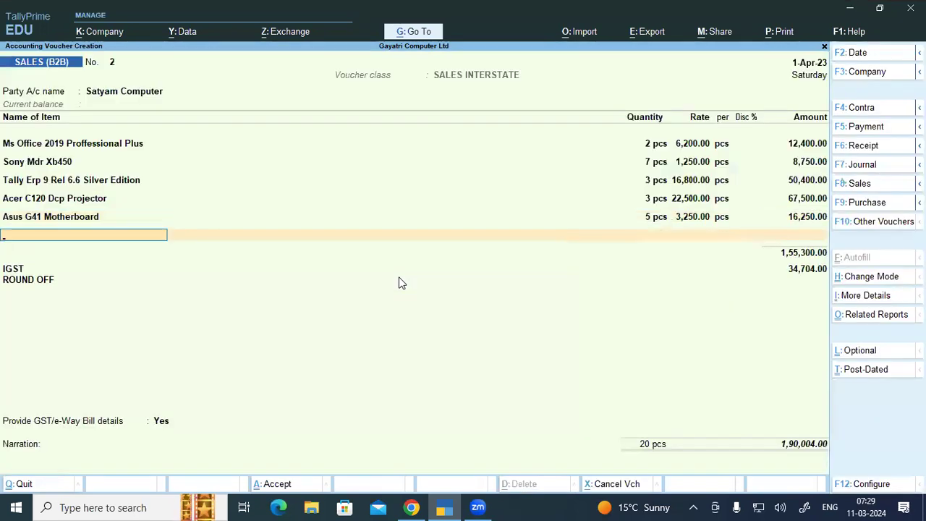
Step: Add Asus H61 Motherboard from Warehouse: 5 pcs at 4,250, then compare with the exercise totals
text(Asu)
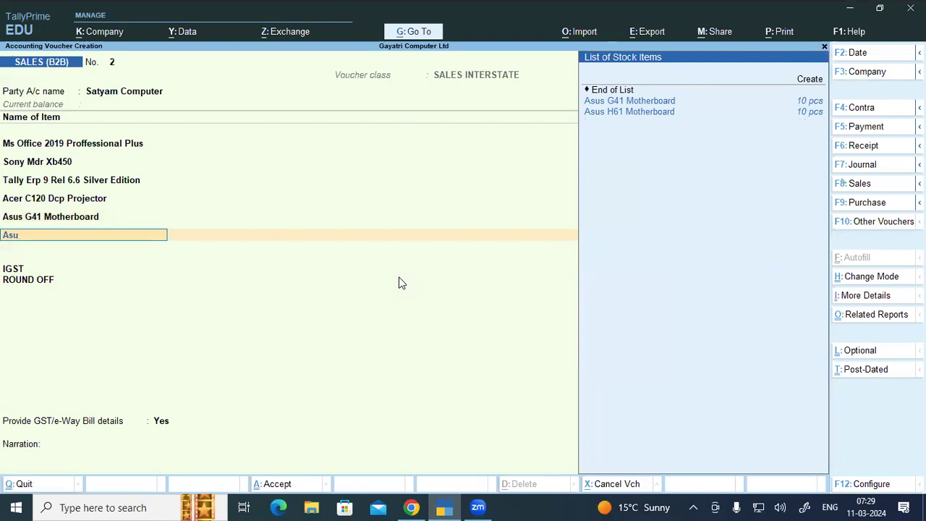
key(Down)
key(Return)
text(Wa)
key(Return)
text(5)
key(Return)
text(4250)
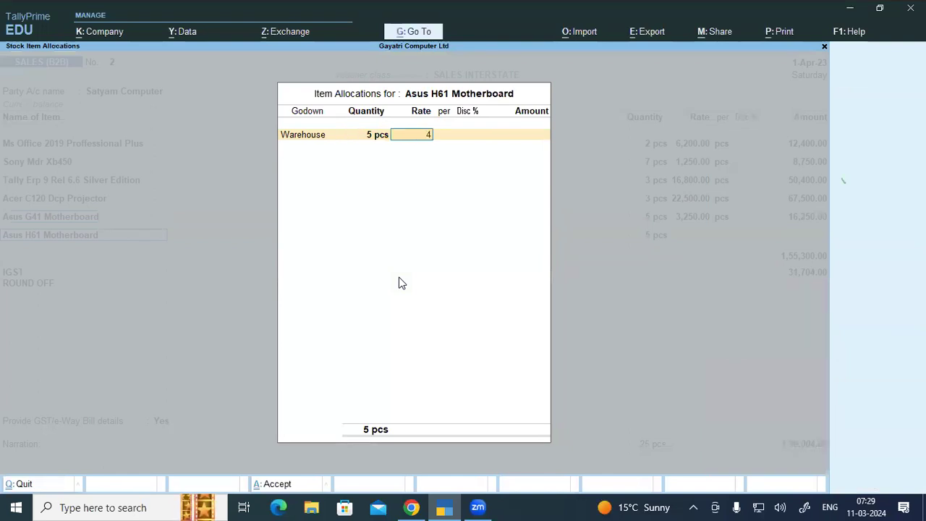
key(Return)
key(Return)
key(Return)
key(Return)
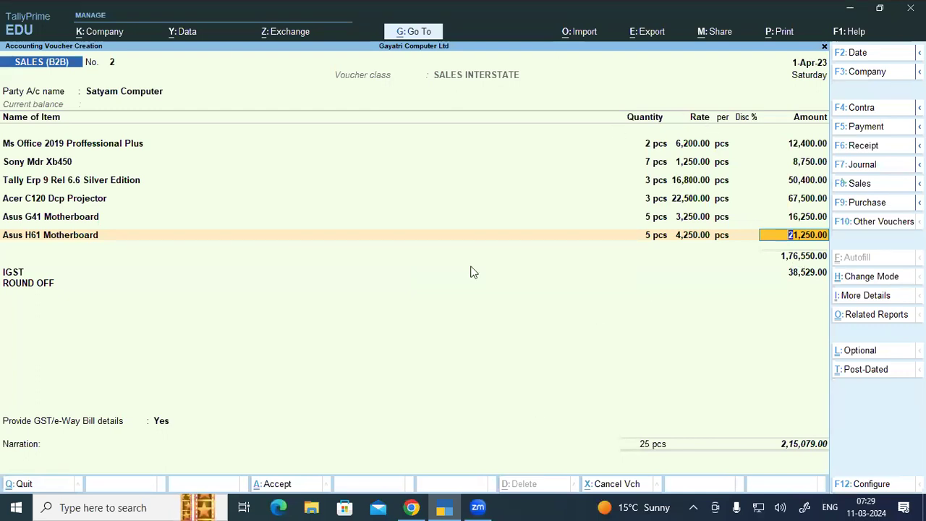
key(alt+Tab)
scroll(470, 272, down, 5)
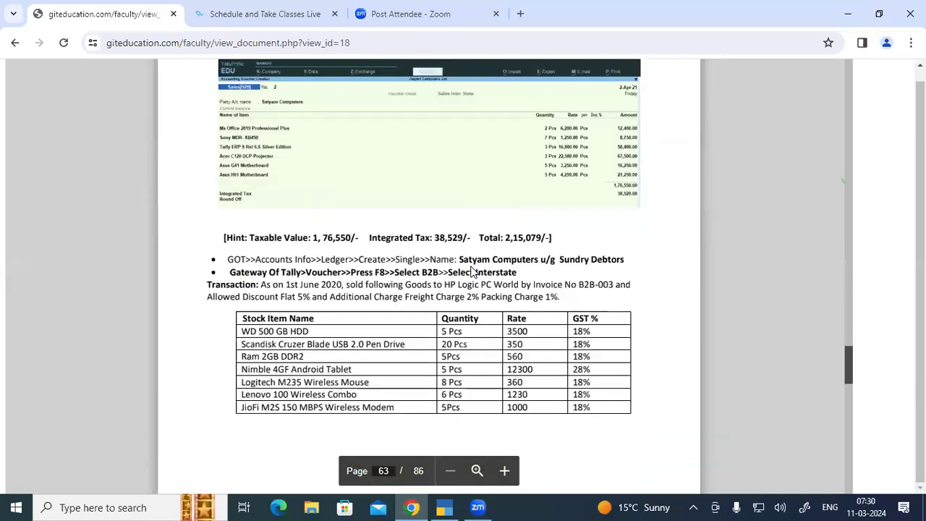
Step: Finish reading the exercise, then decline the e-Way Bill prompt to save the voucher
scroll(470, 272, down, 2)
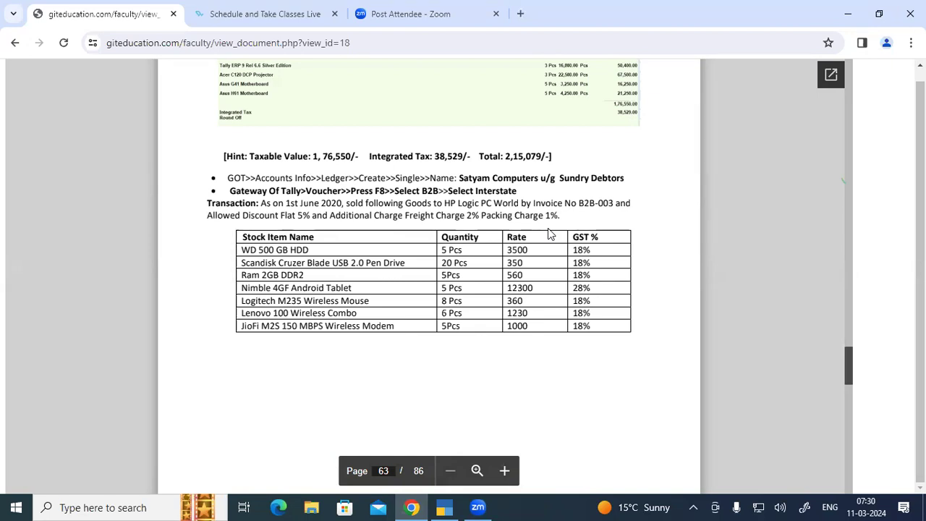
key(alt+Tab)
click(429, 292)
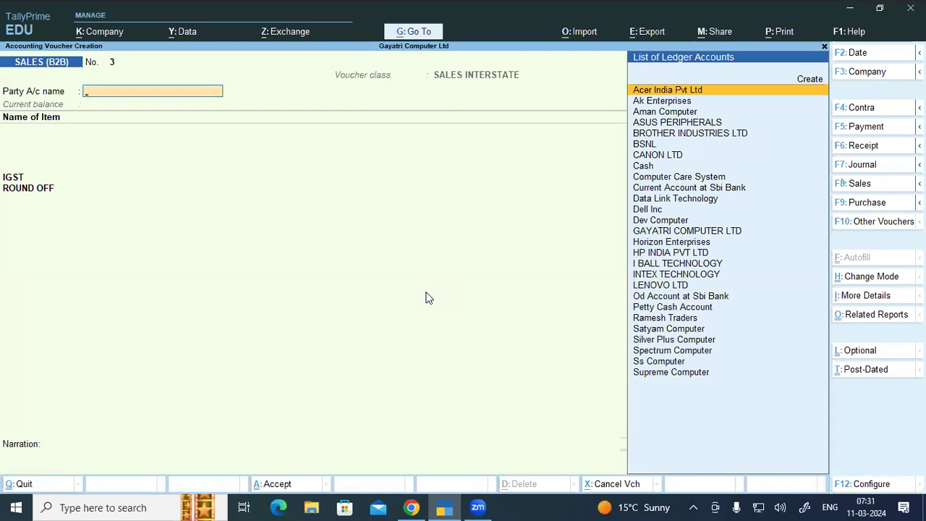
Step: Switch the voucher class to SALES LOCAL, then change the voucher type to plain Sales
key(F8)
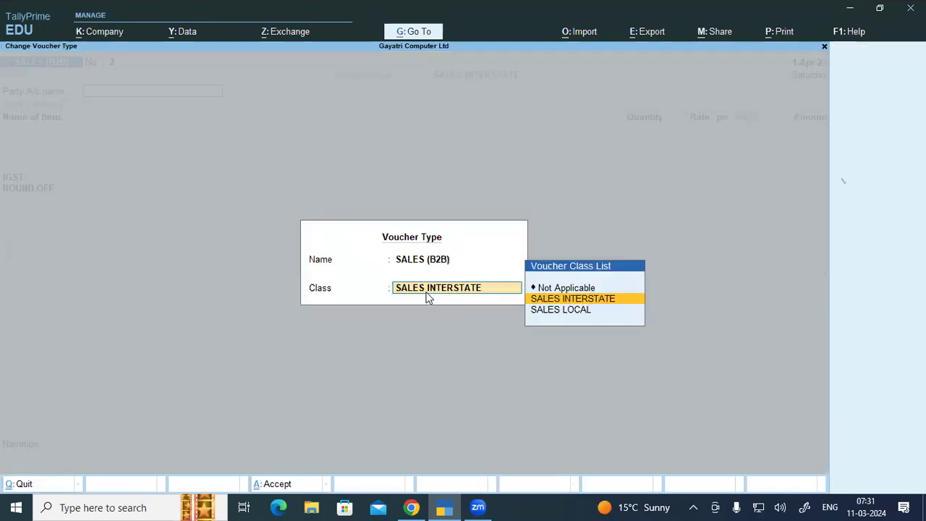
key(Down)
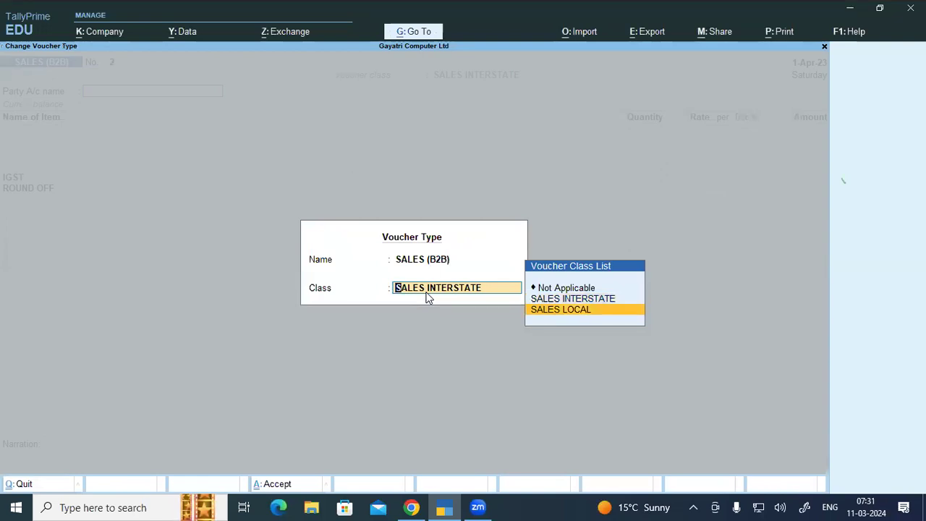
key(Return)
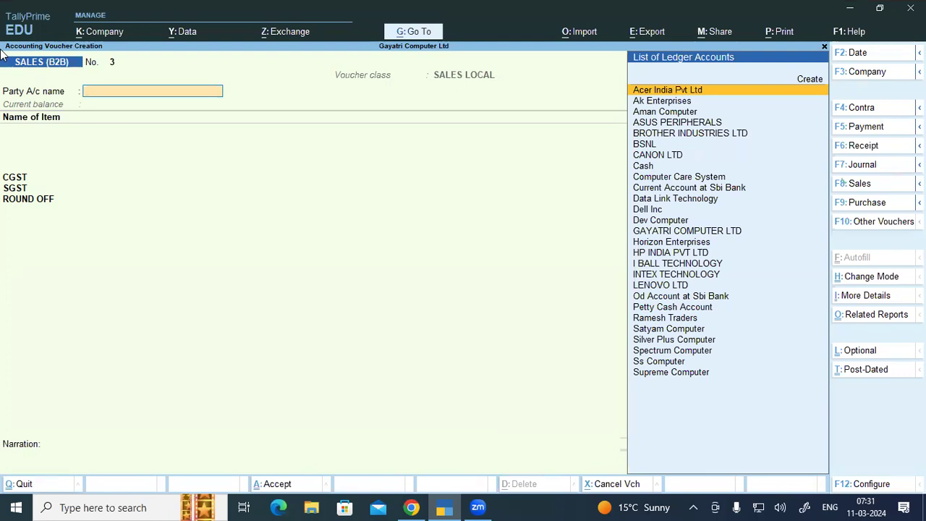
key(F8)
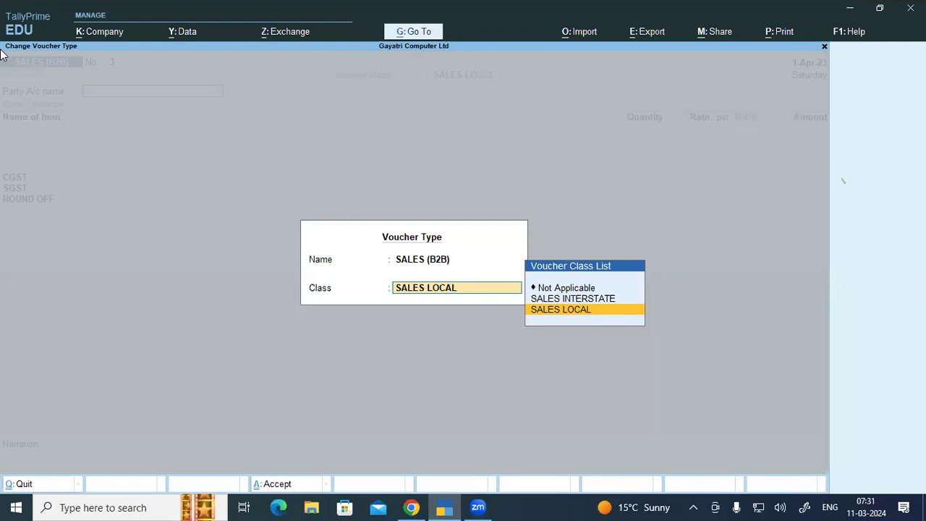
key(BackSpace)
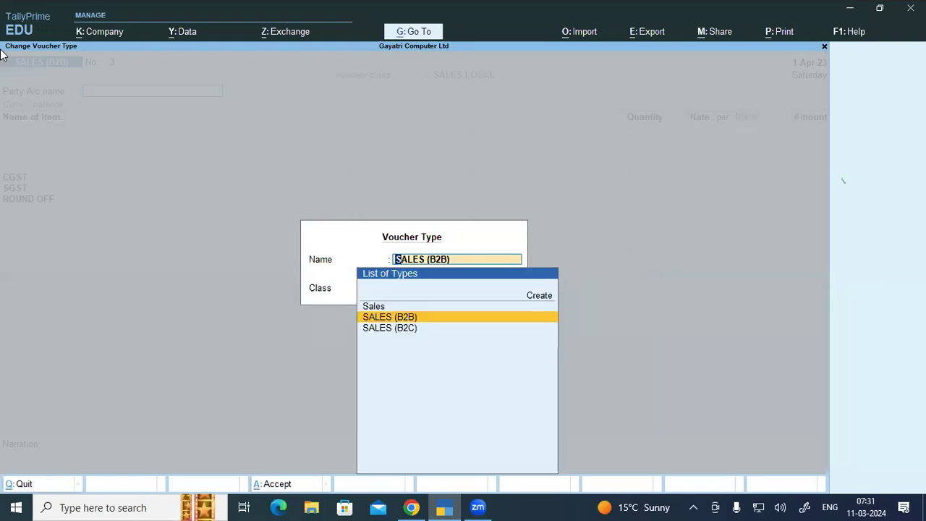
key(Up)
key(Return)
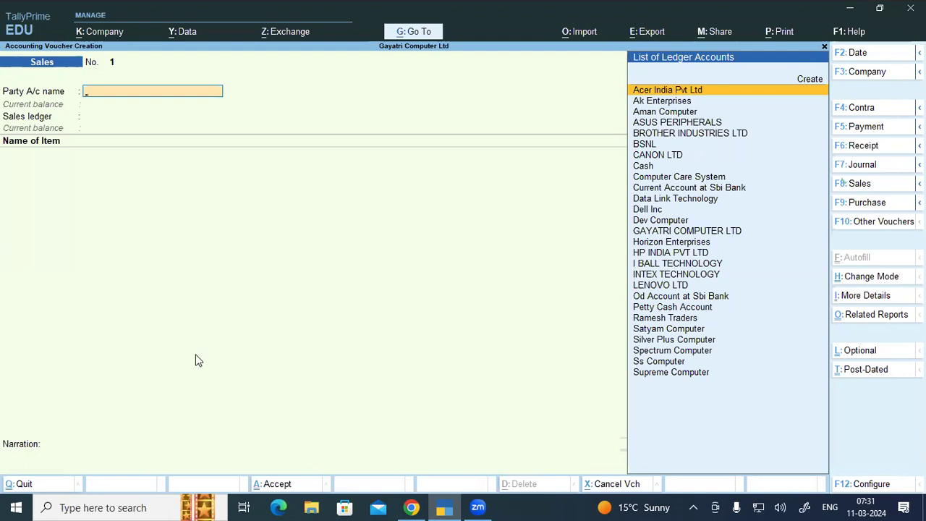
Step: Check the customer on exercise page 64, then enter 'Hp' as party and start a new ledger
click(424, 504)
scroll(351, 351, down, 3)
scroll(348, 350, down, 3)
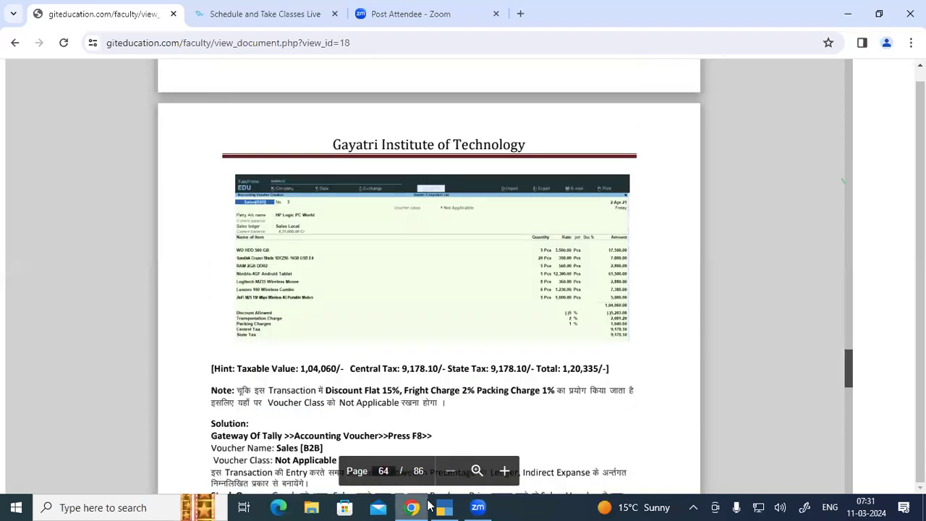
key(XF86AudioMute)
mouse_move(444, 507)
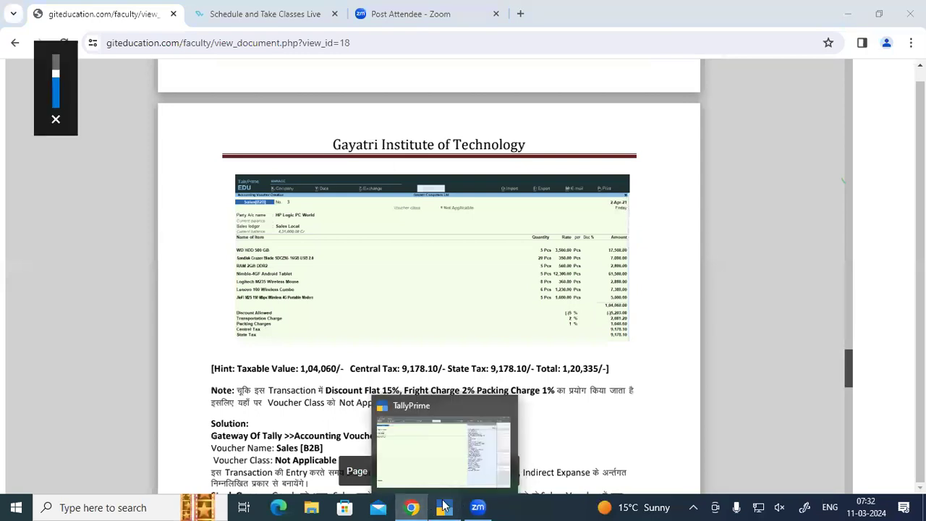
key(alt+Tab)
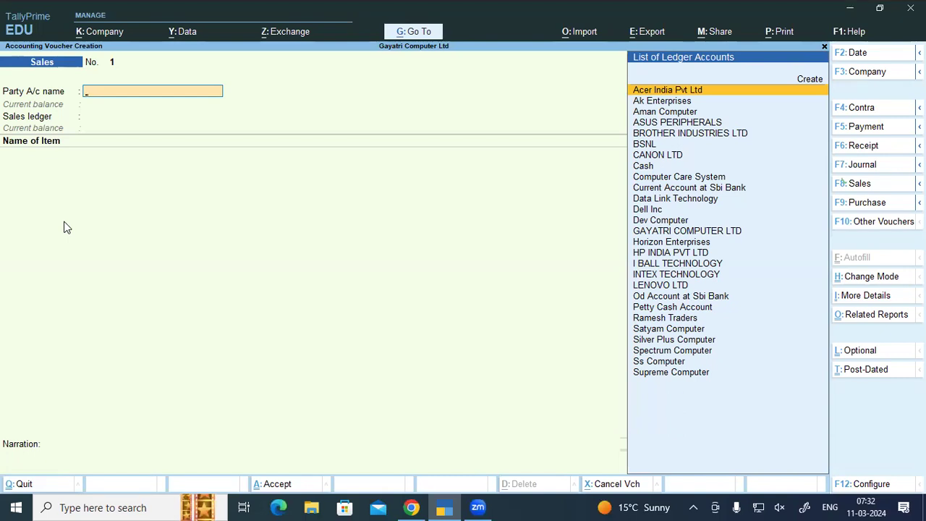
text(Hp)
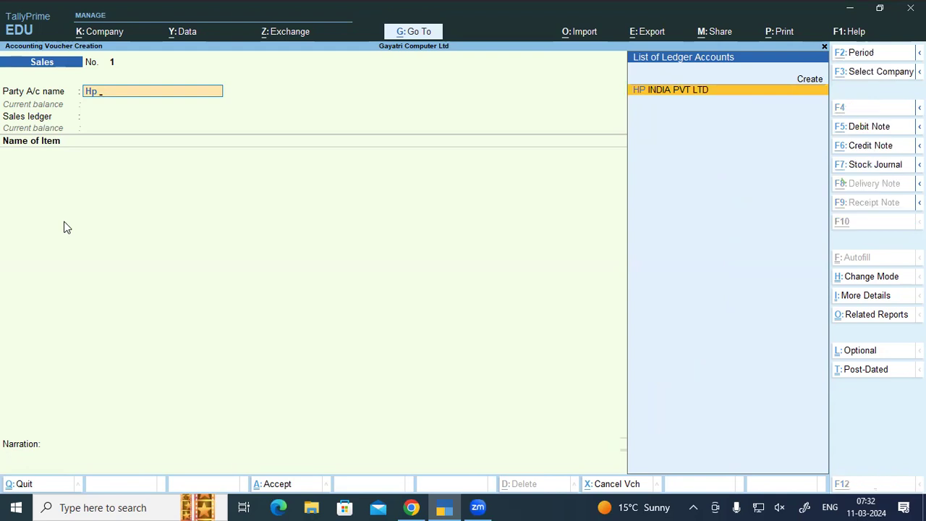
key(alt+c)
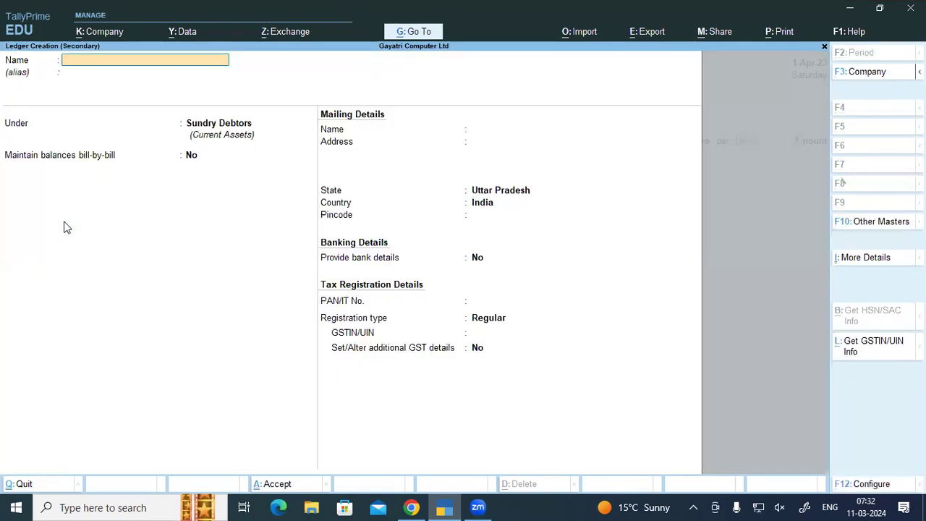
Step: Name the ledger Hp Logic Pc World with address Gorakhpur and enter its GSTIN
text(Hp Log)
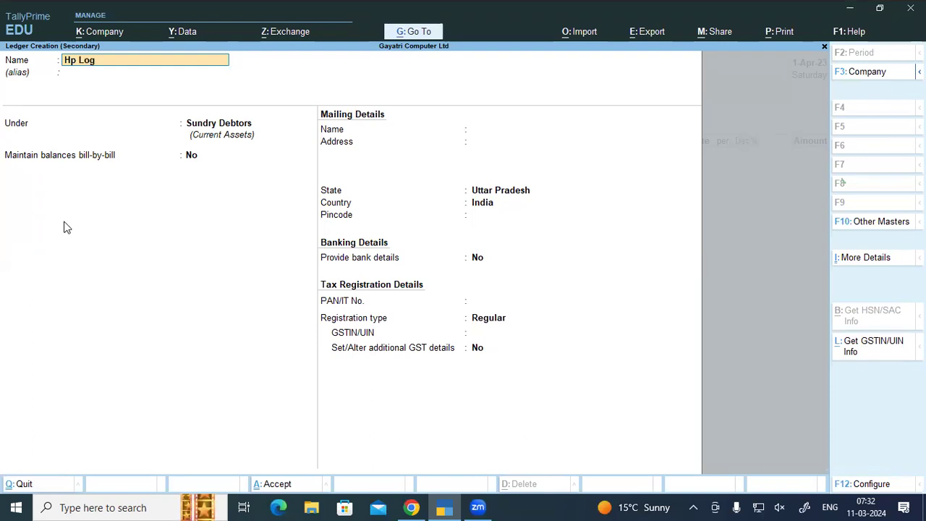
text(ic Pc World)
key(Return)
key(Return)
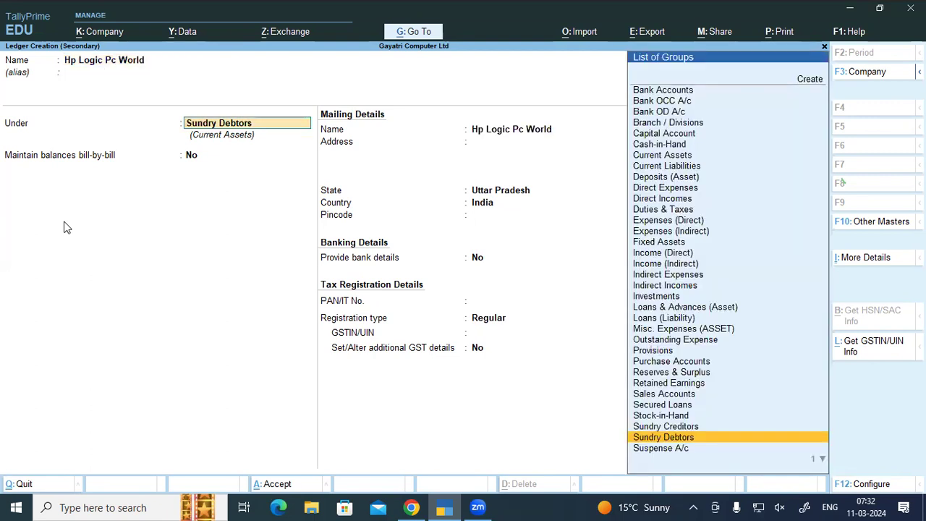
key(Return)
key(Return)
text(Gorakhpur)
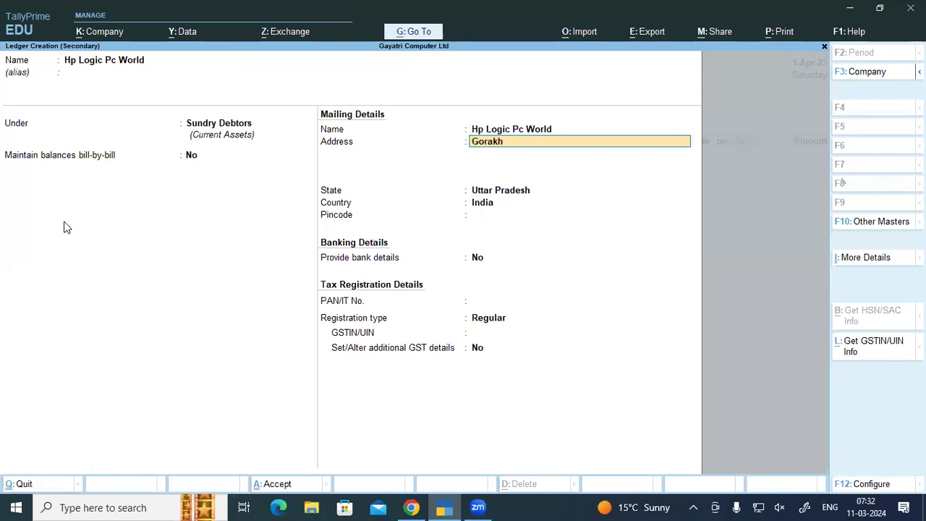
key(Return)
key(Return)
key(Return)
key(Return)
key(Return)
key(Return)
key(Return)
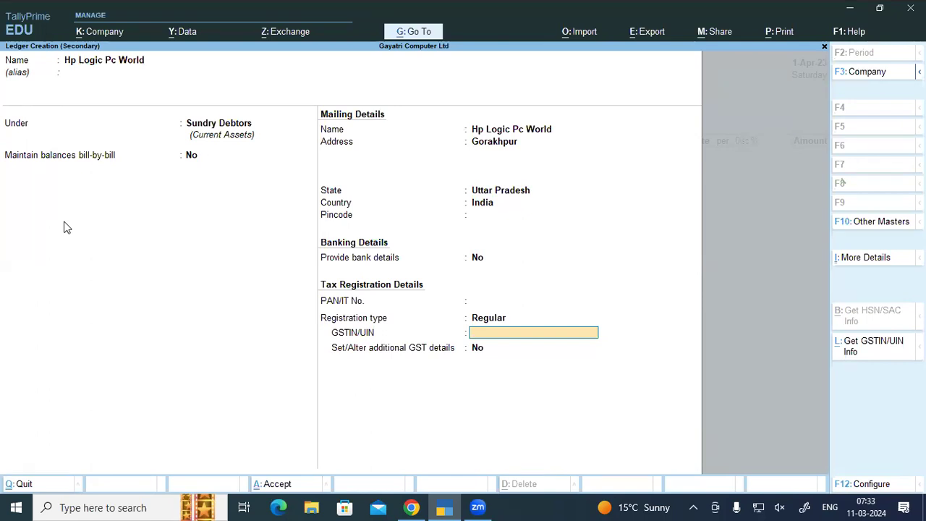
Step: Save the Hp Logic Pc World ledger, skip dispatch details, and pick SALES LOCAL as sales ledger
key(ctrl+a)
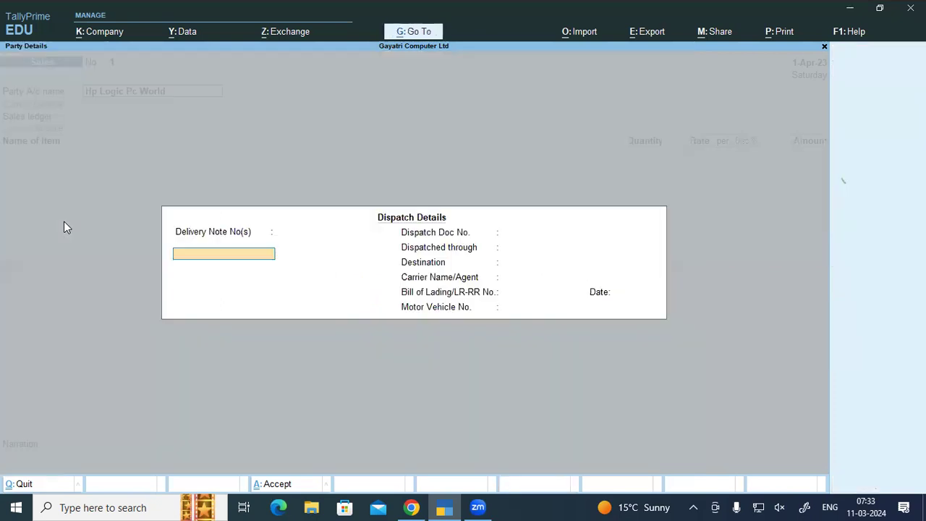
key(ctrl+a)
key(ctrl+a)
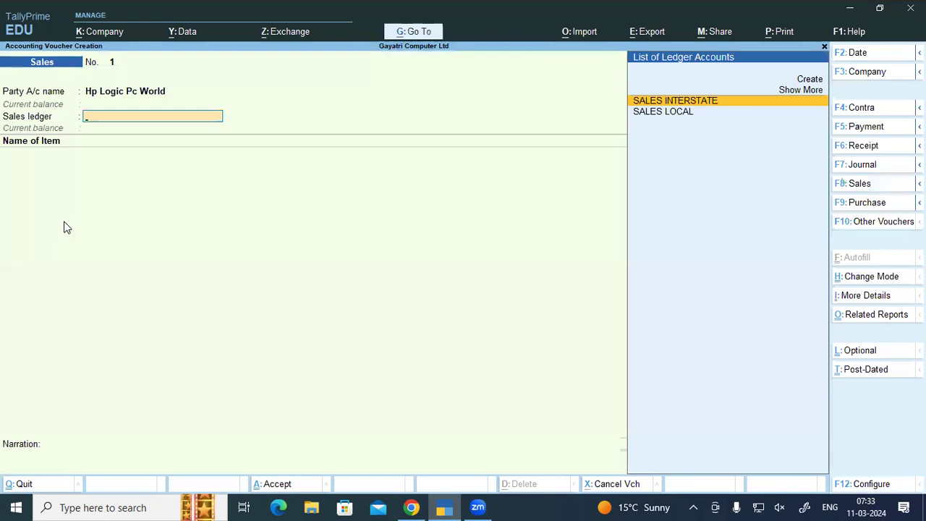
key(Down)
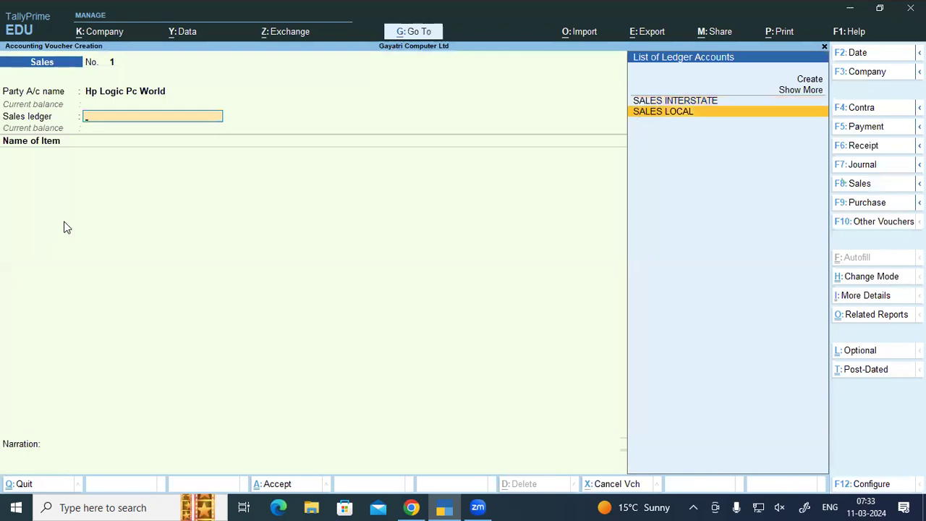
key(Return)
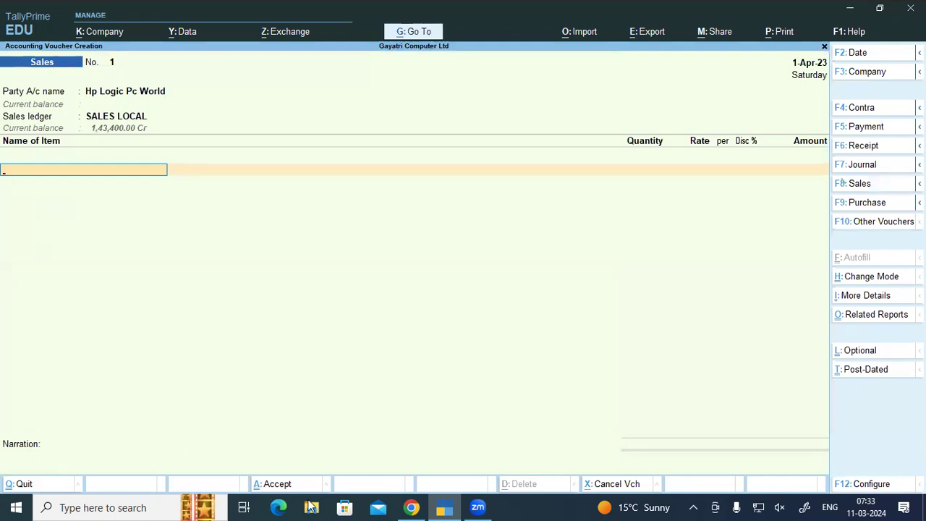
click(414, 505)
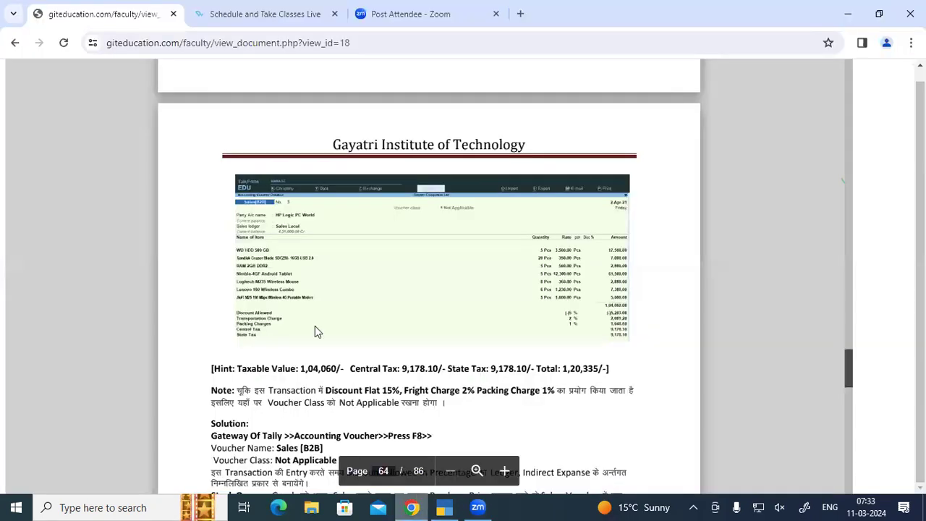
scroll(335, 254, up, 3)
scroll(335, 253, up, 4)
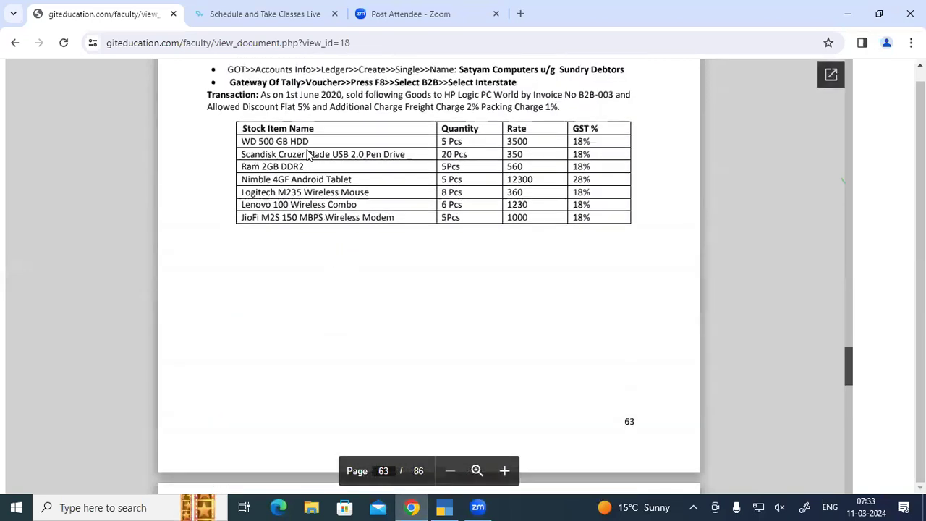
Step: Enter Wd Hdd 500 Gb from the Warehouse godown, 5 pcs at 3,500, for 17,500.00
key(alt+Tab)
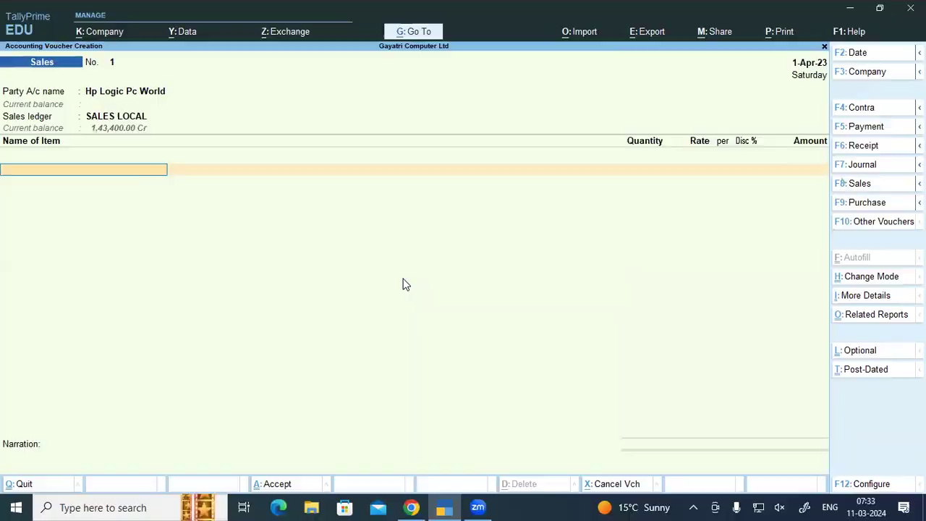
text(Wd)
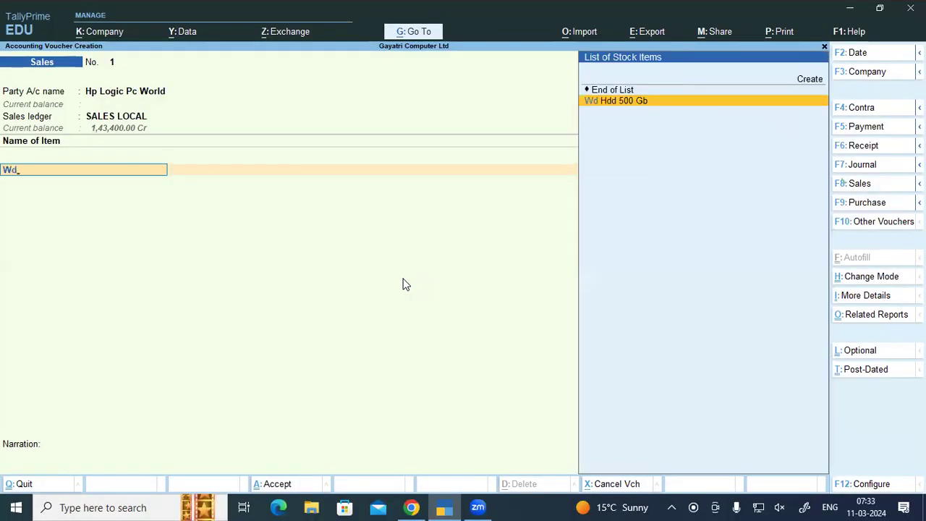
key(Return)
text(Wa)
key(Return)
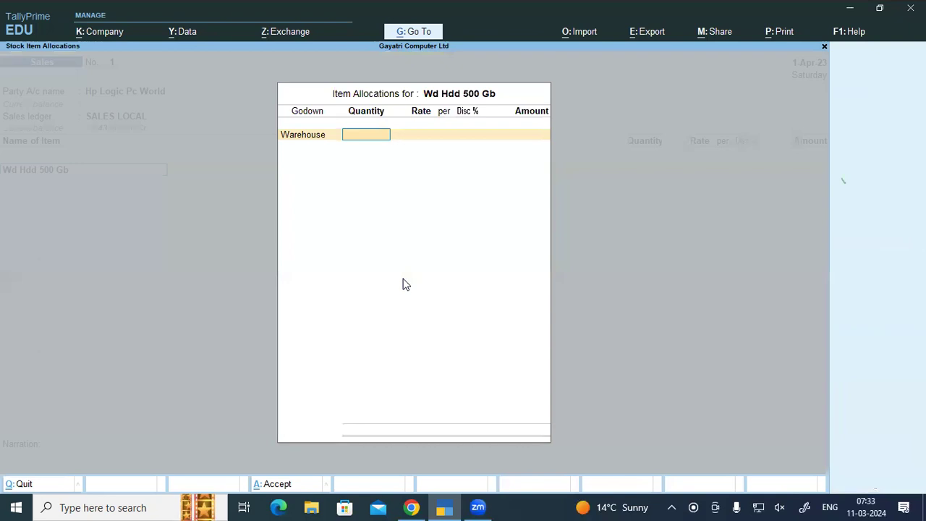
text(5)
key(Return)
text(3500)
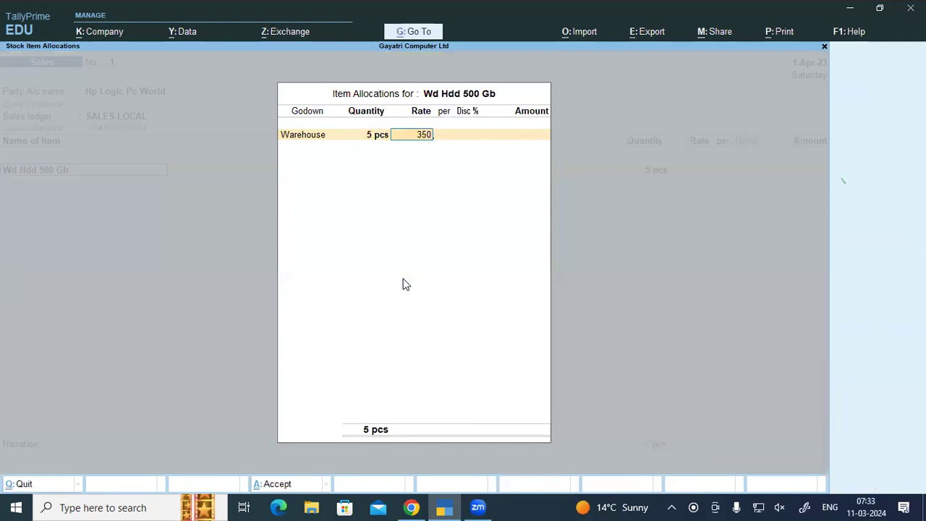
key(Return)
key(Return)
key(Return)
key(Return)
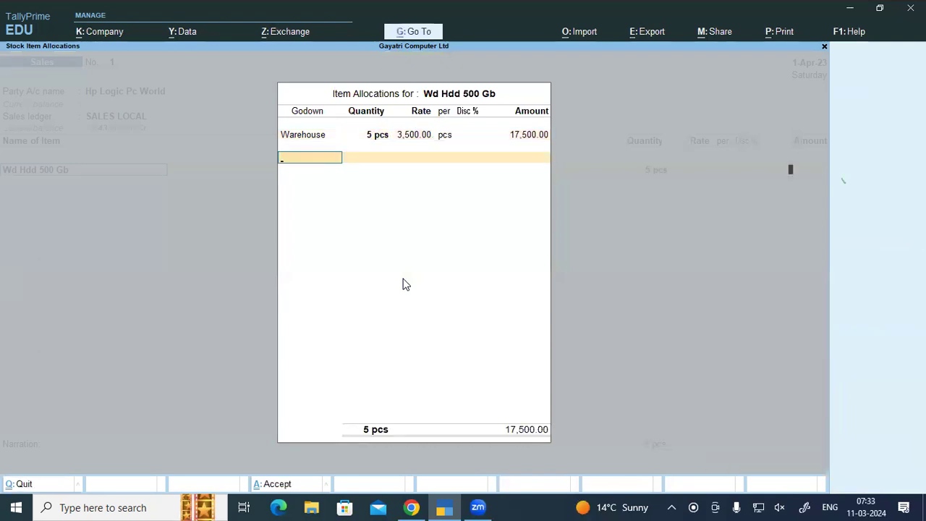
key(Return)
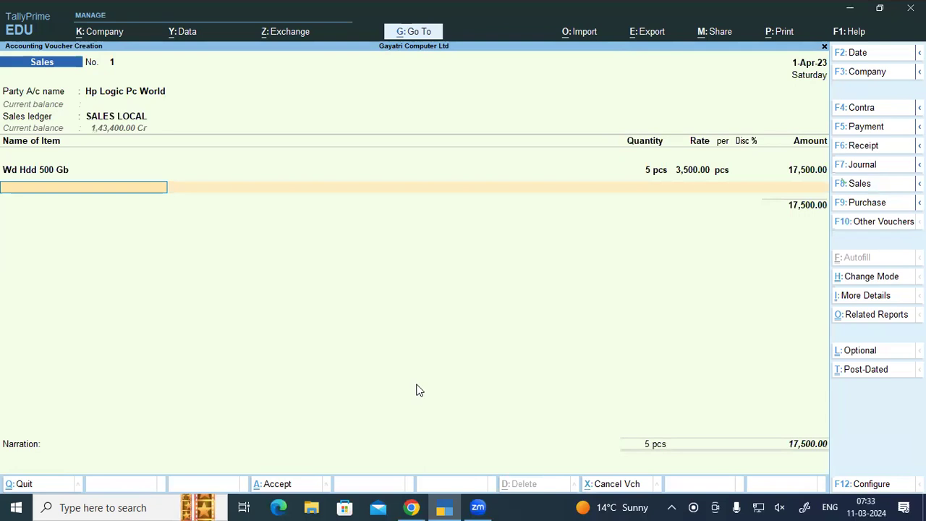
Step: Start a new stock item named Scandisk Pendrive
text(Sc)
key(alt)
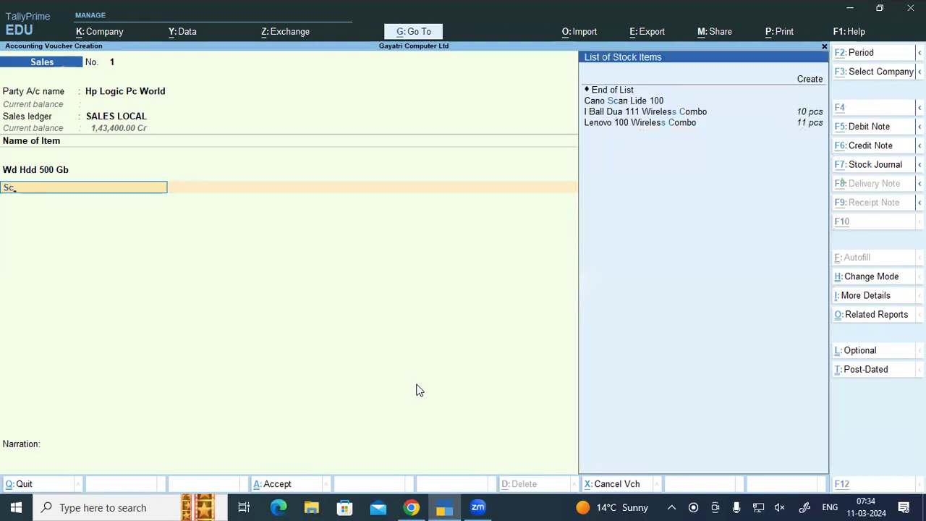
key(alt+c)
text(ca)
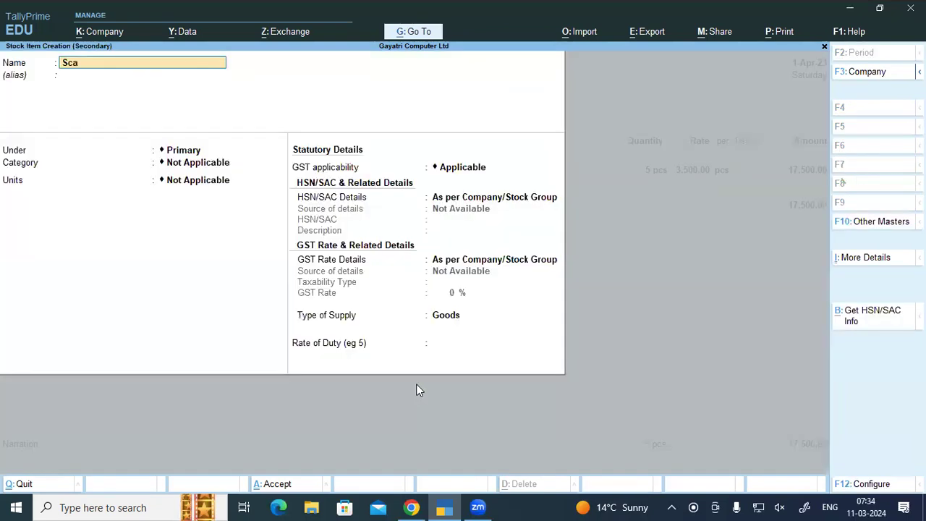
text(ndisk Pendrive)
key(Return)
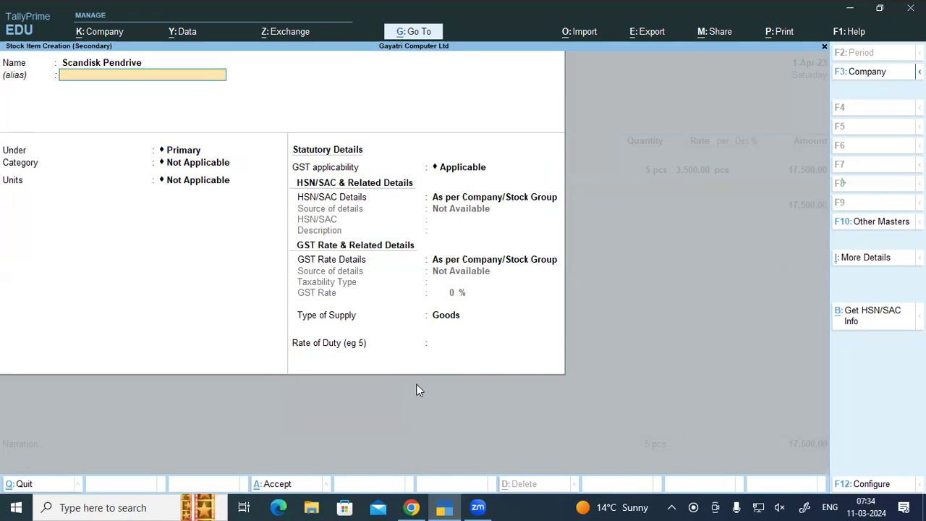
key(Return)
Step: Create stock group Pendrive under Primary with HSN 8471 and 18% taxable GST
text(Pe)
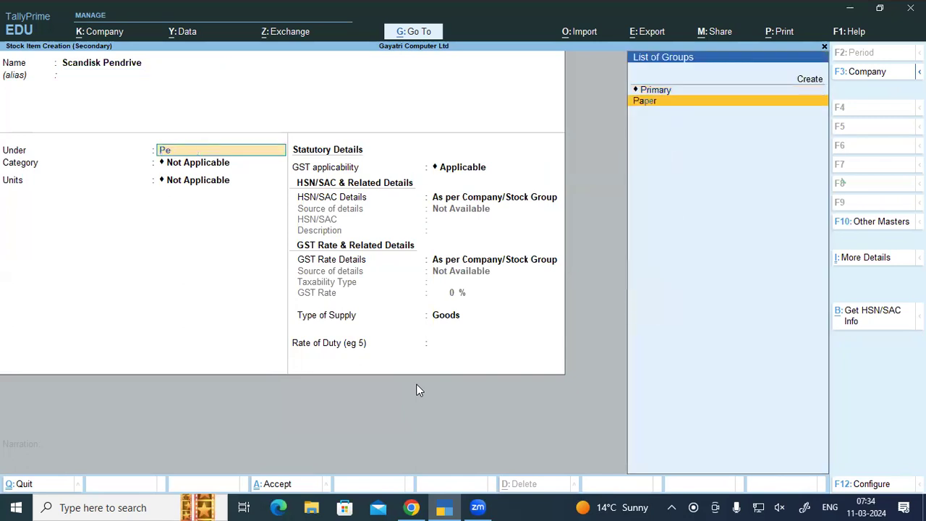
key(alt+c)
text(Pendrive)
key(Return)
key(Return)
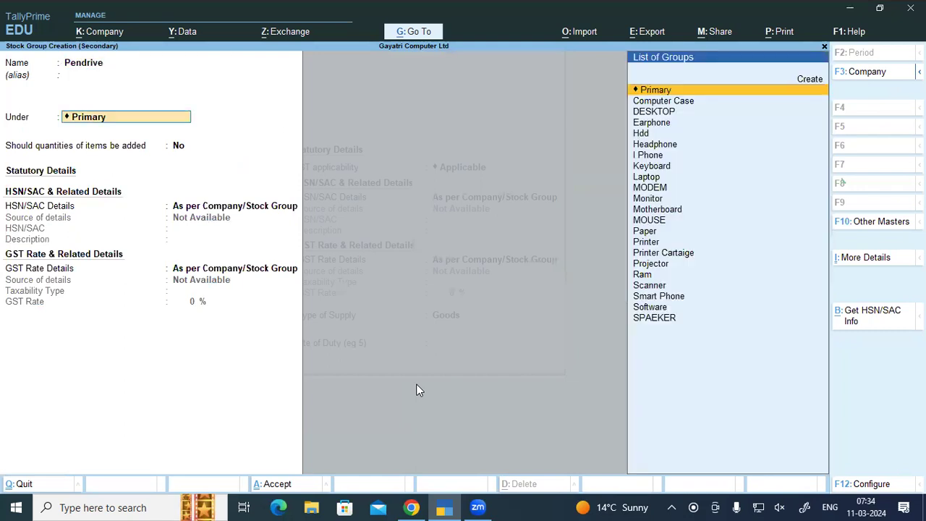
key(Return)
key(Down)
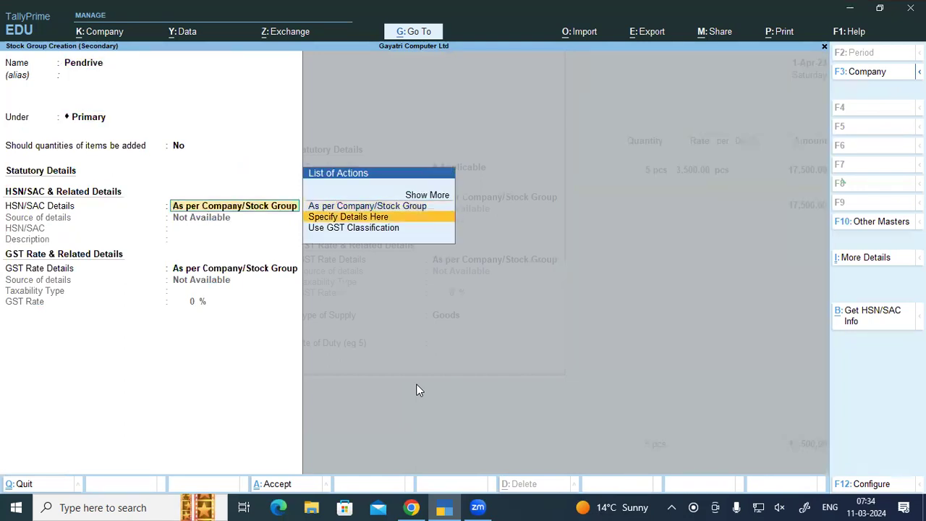
key(Return)
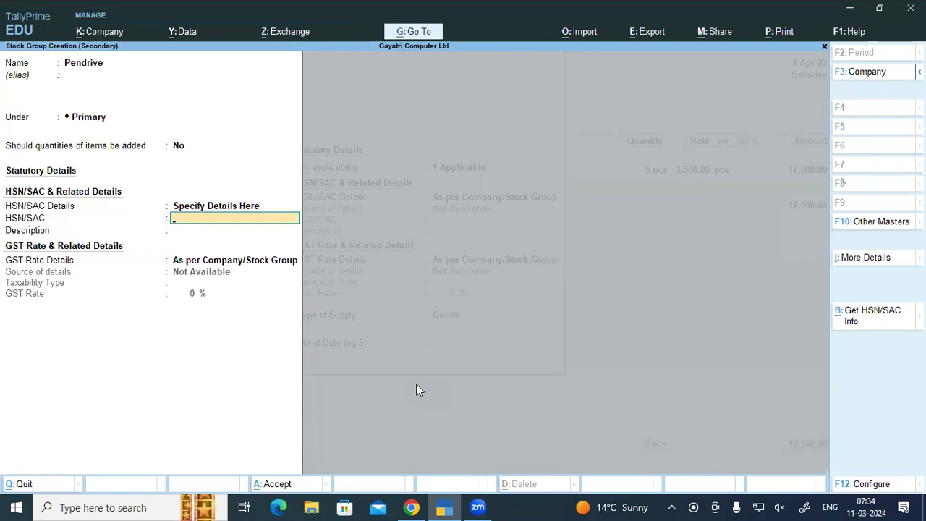
text(8471)
key(Return)
key(Return)
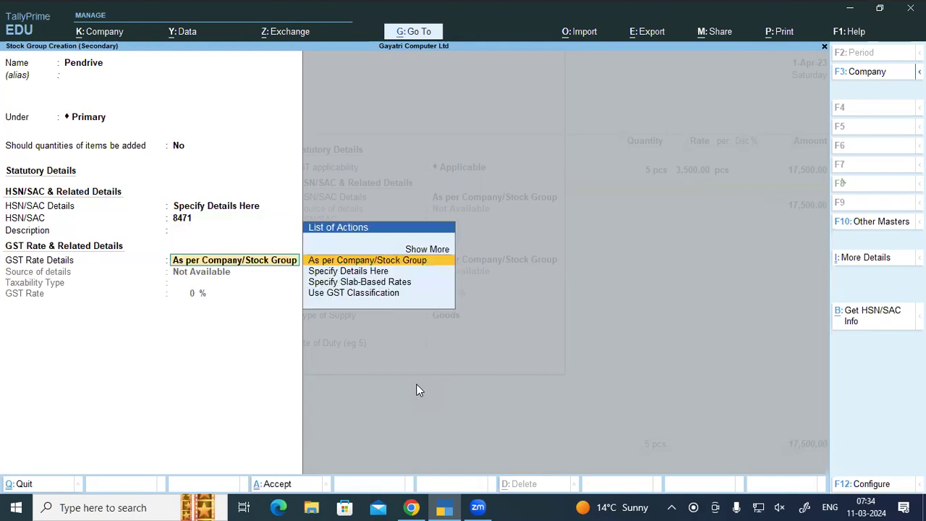
key(Down)
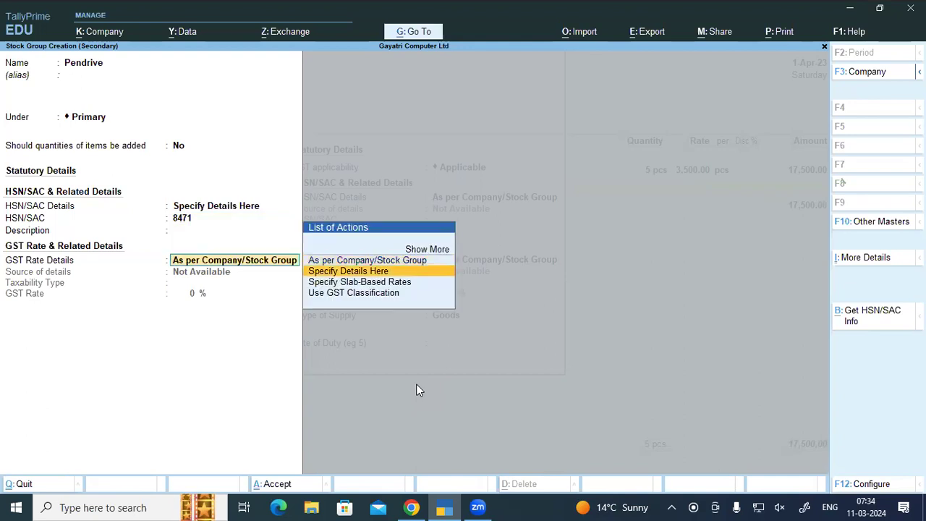
key(Return)
key(Return)
text(18)
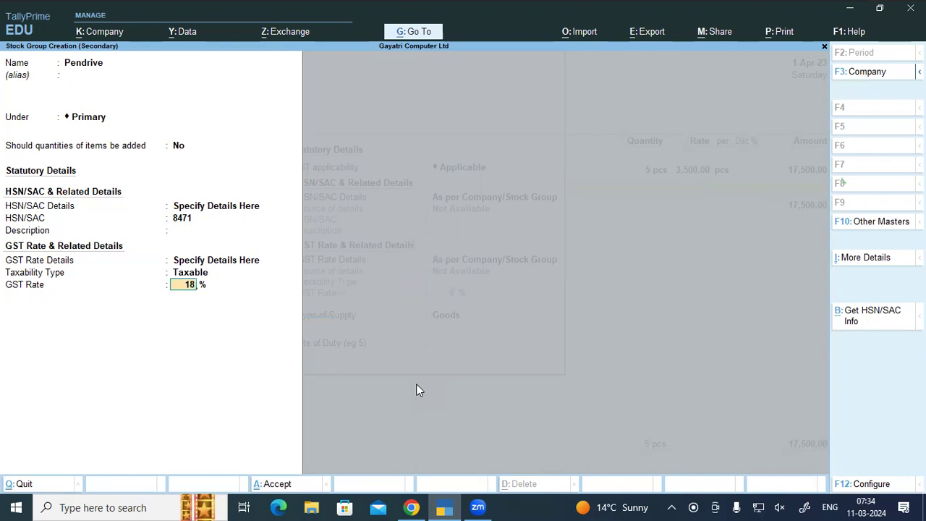
key(Return)
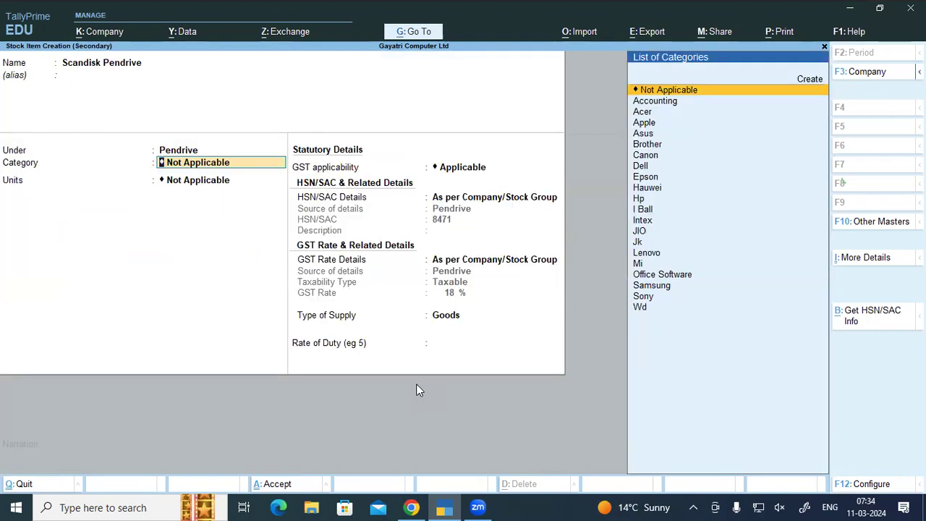
Step: Add category Scandisk, set units to pcs, save the item, and allocate it to Warehouse
key(alt)
key(alt+c)
text(Scandisk)
key(ctrl+a)
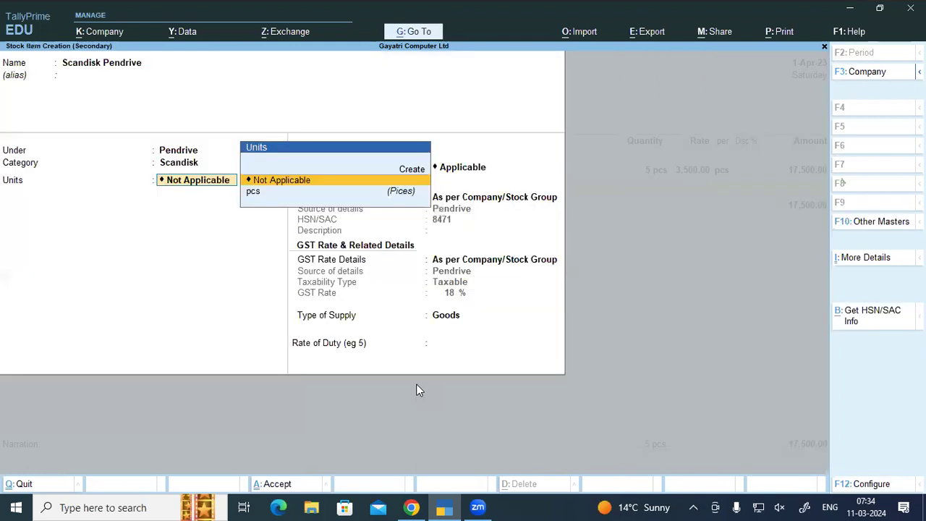
key(Down)
key(Return)
key(Return)
key(Return)
key(Return)
key(Return)
key(Return)
key(Return)
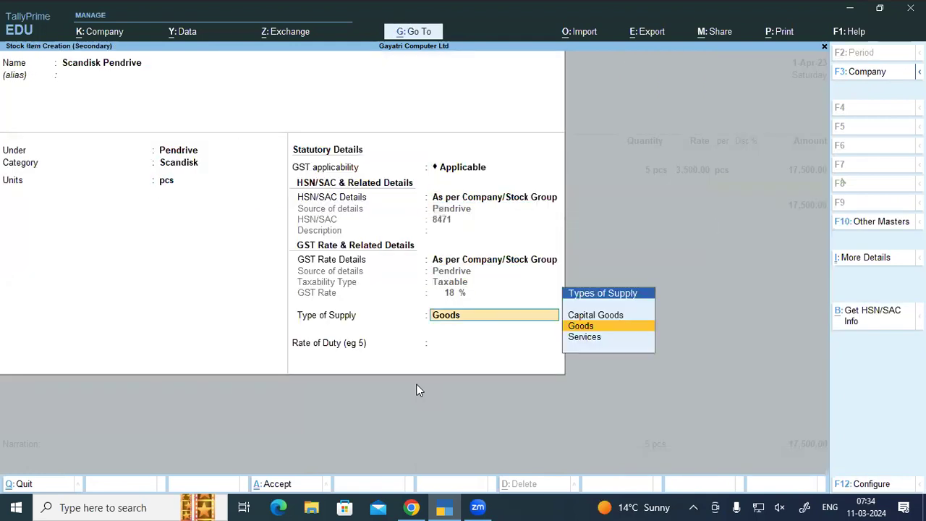
text(wa)
key(Return)
Step: Bill 20 pcs of Scandisk Pendrive at 350 per piece
text(20)
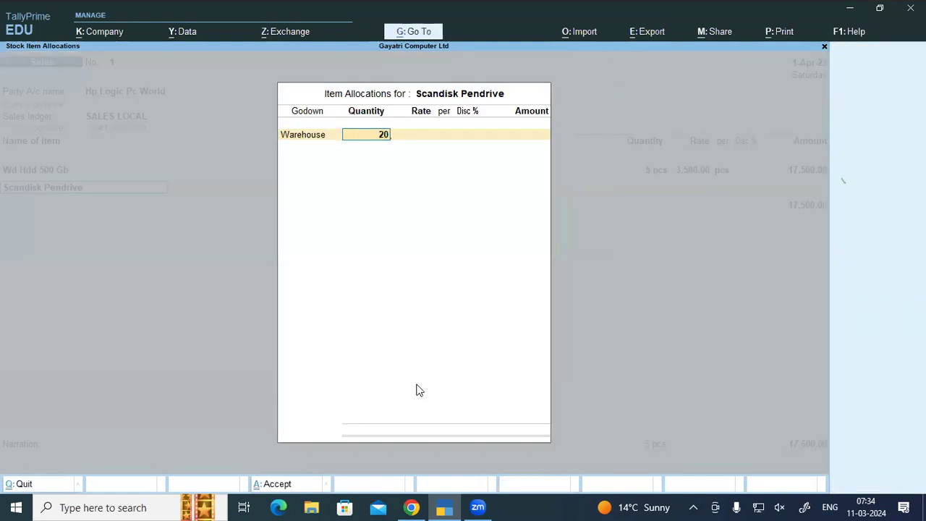
key(Return)
text(35)
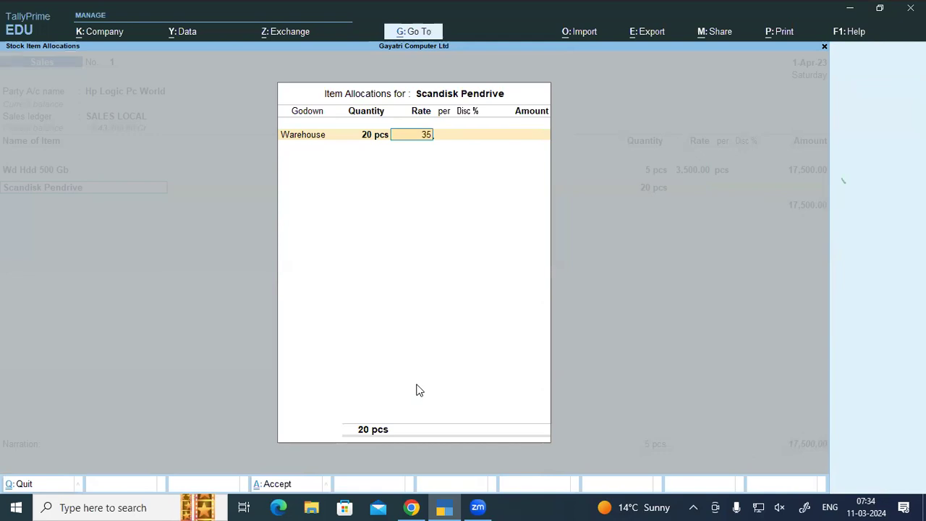
text(0)
key(Return)
key(Return)
key(Return)
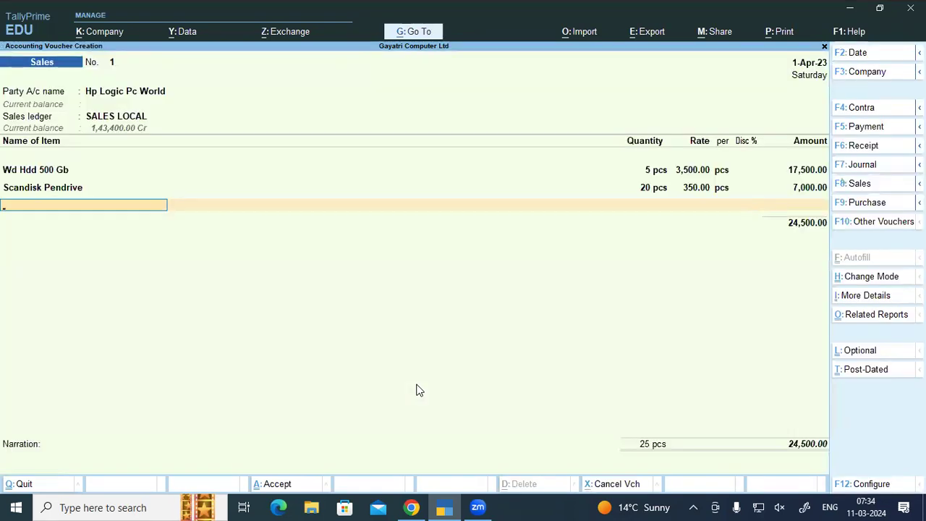
Step: Add Ram 2gb Ddr 2, 5 pcs at 560, correcting the mistyped rate of 56
click(412, 507)
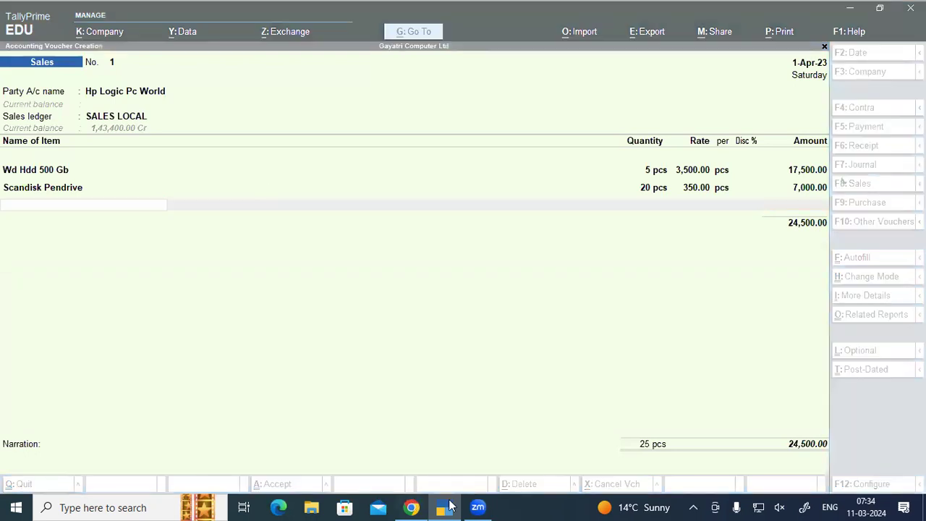
click(449, 506)
text(Ra)
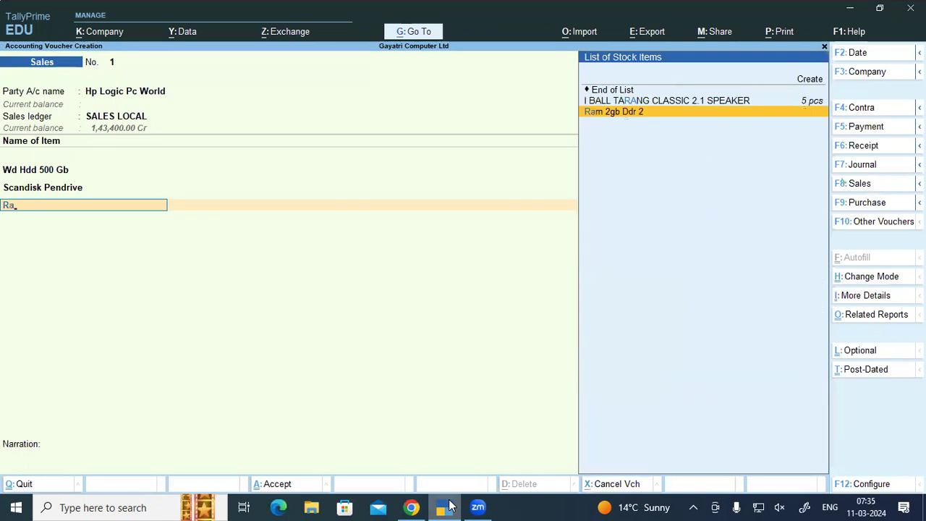
key(Return)
key(Return)
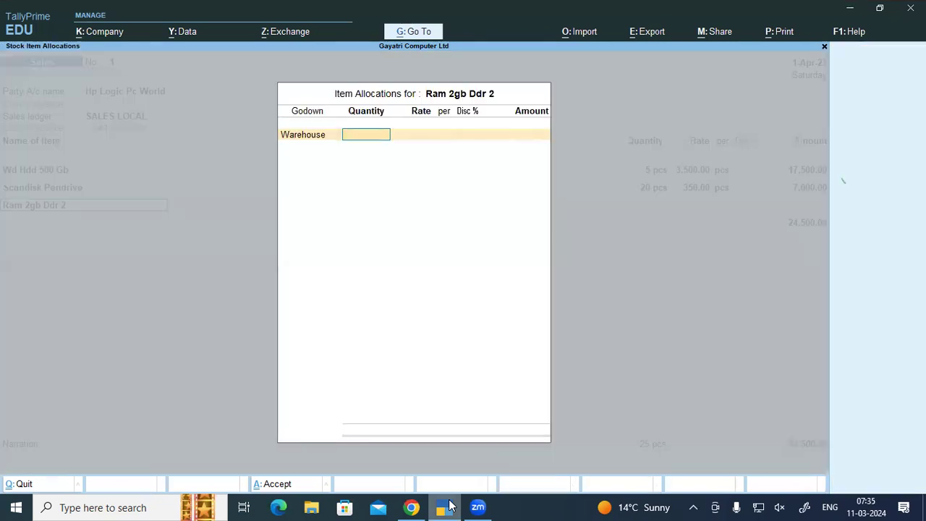
text(5)
key(Return)
text(56)
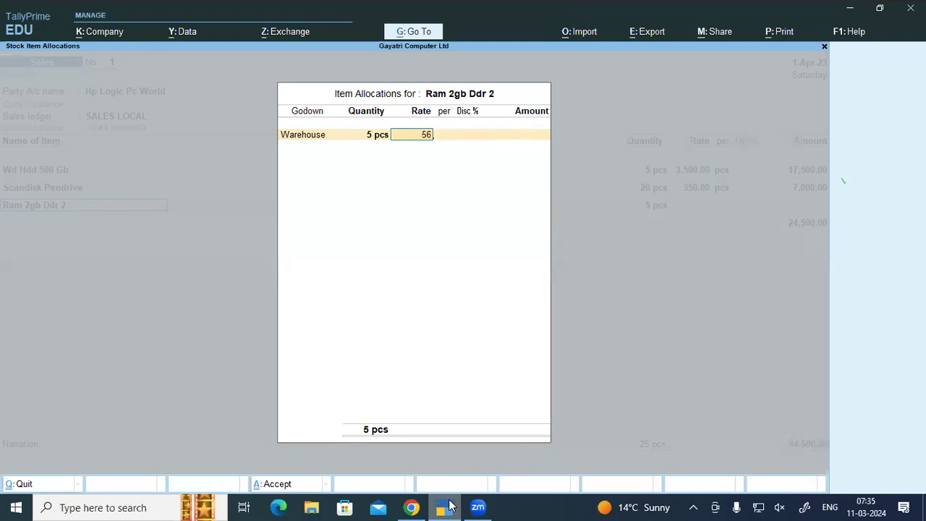
key(Return)
key(BackSpace)
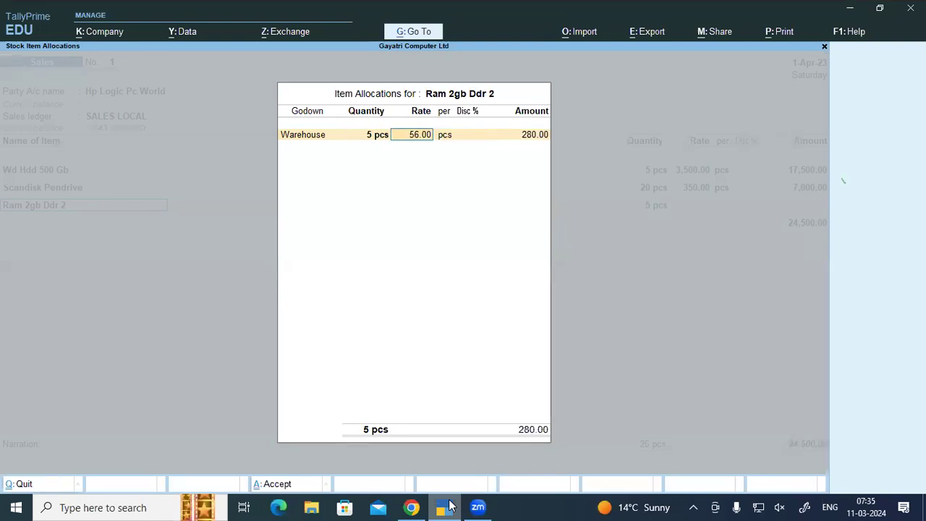
text(560)
key(Return)
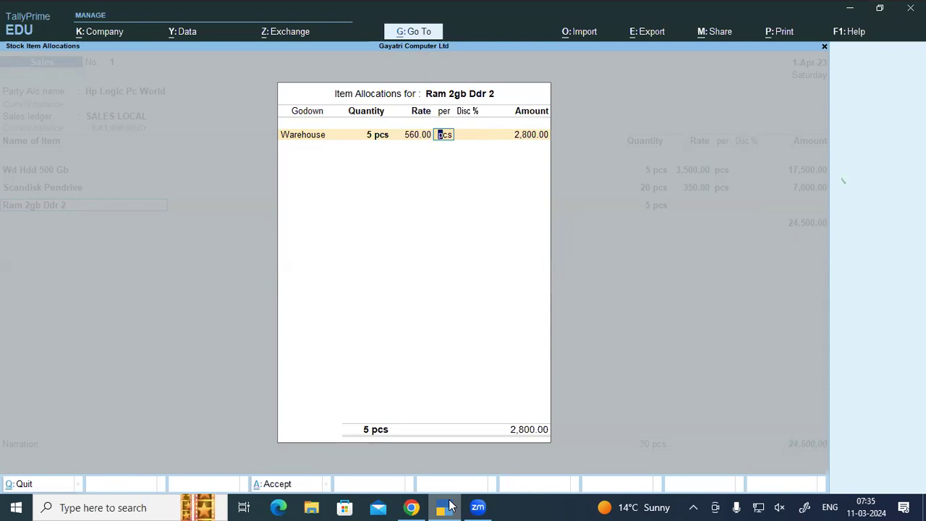
key(ctrl+a)
key(Return)
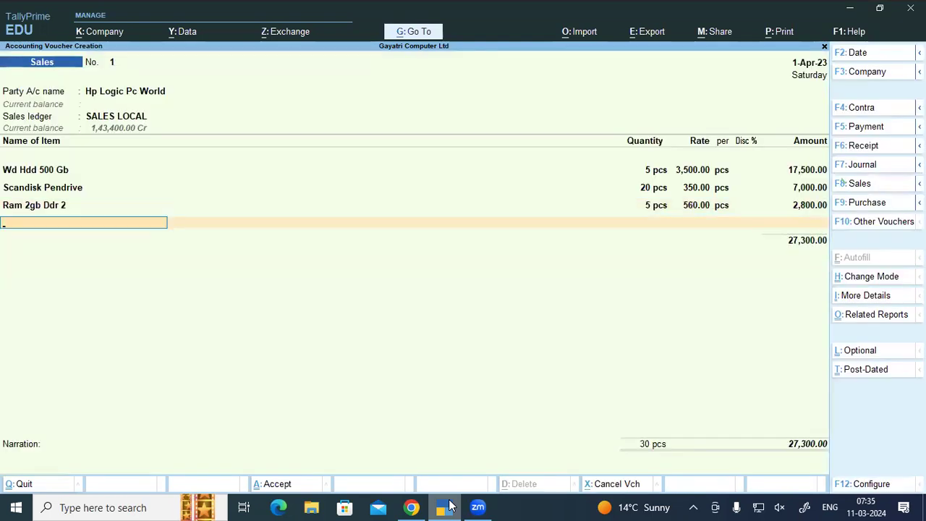
Step: Start a new stock item named Nimble 4 Gf Android Tablet
text(Ni)
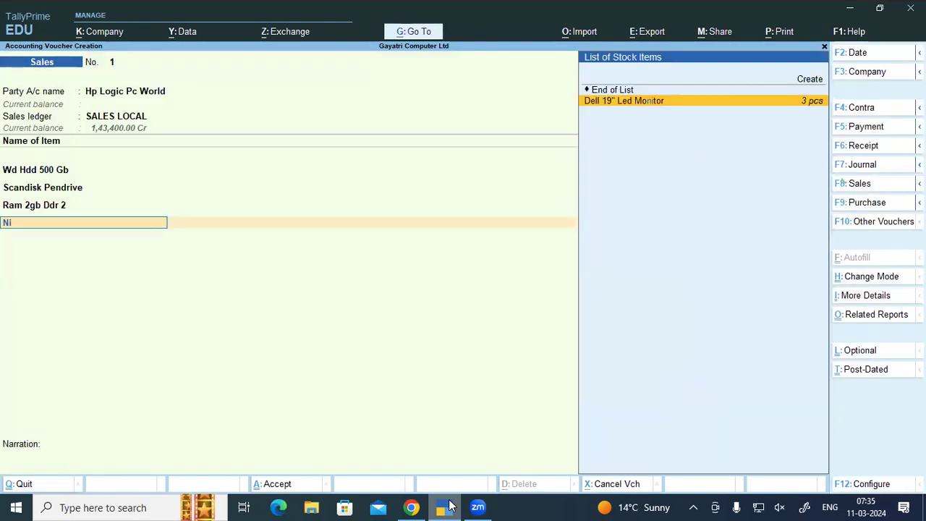
key(alt+c)
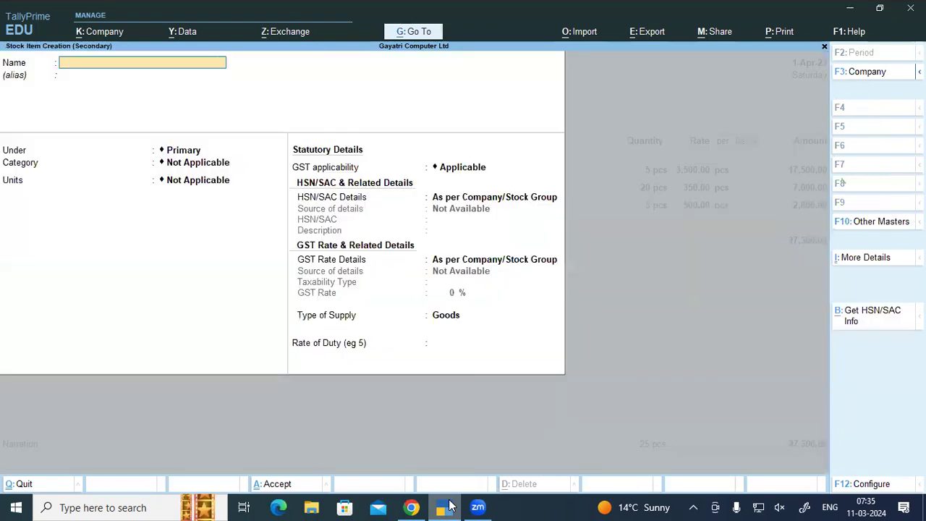
text(Nimble 4 Gf Andro)
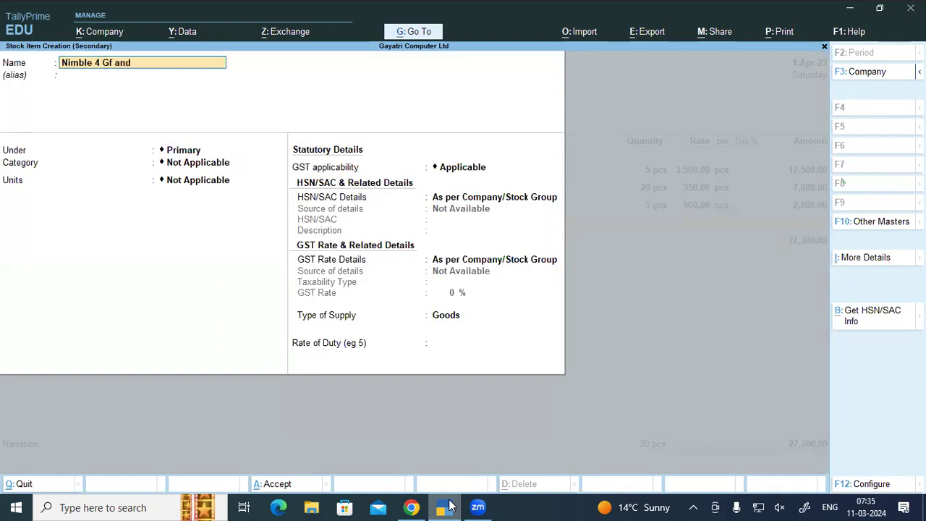
text(id tablet)
key(Return)
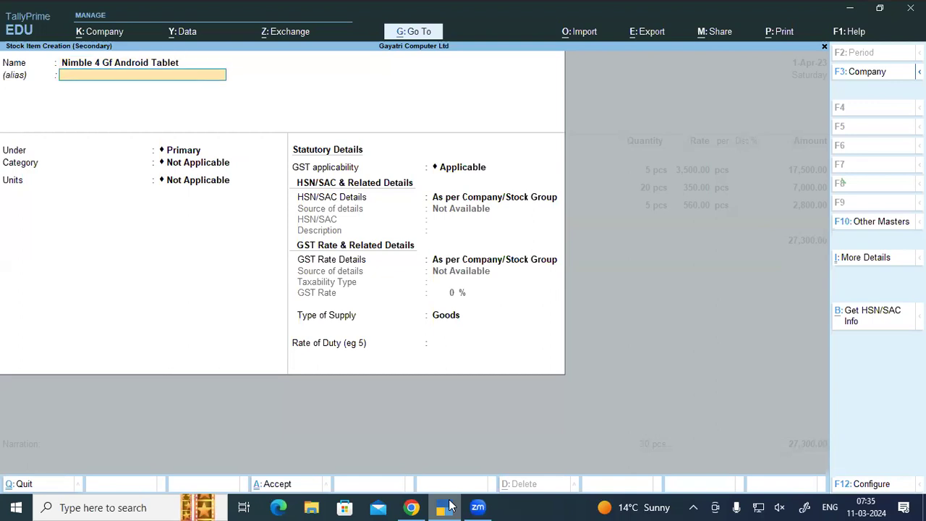
key(Return)
Step: Create stock group Tablet under Primary with HSN 8517 and 18% GST
key(alt+c)
text(Tablet)
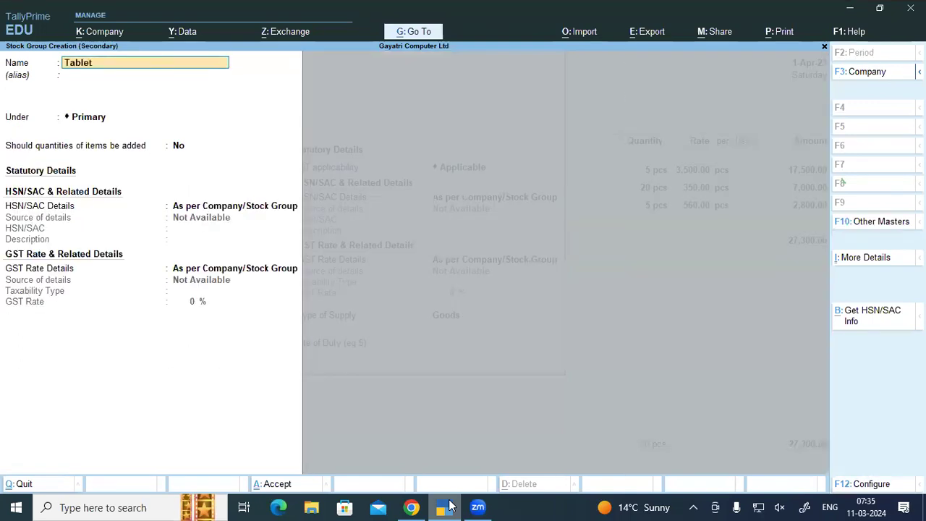
key(Return)
key(Return)
key(Return)
key(Return)
key(Down)
key(Down)
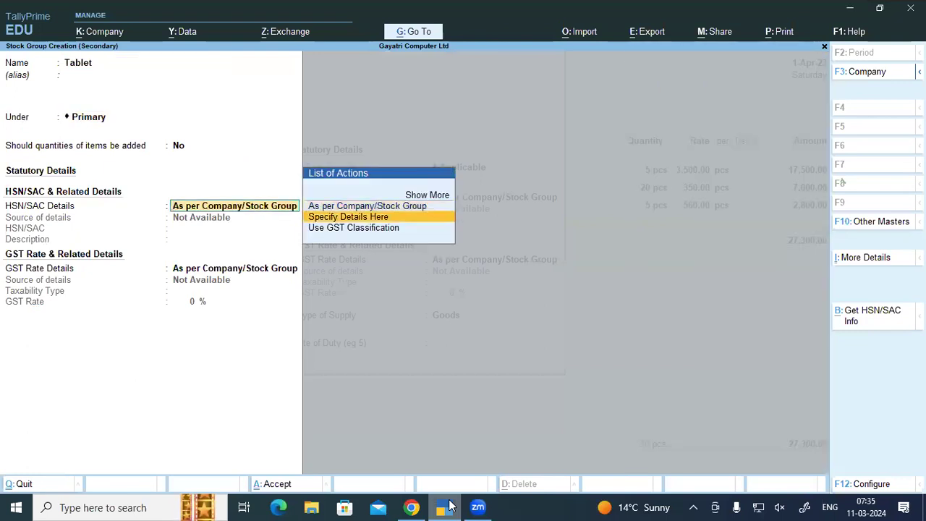
key(Up)
key(Return)
text(8517)
key(Return)
key(Return)
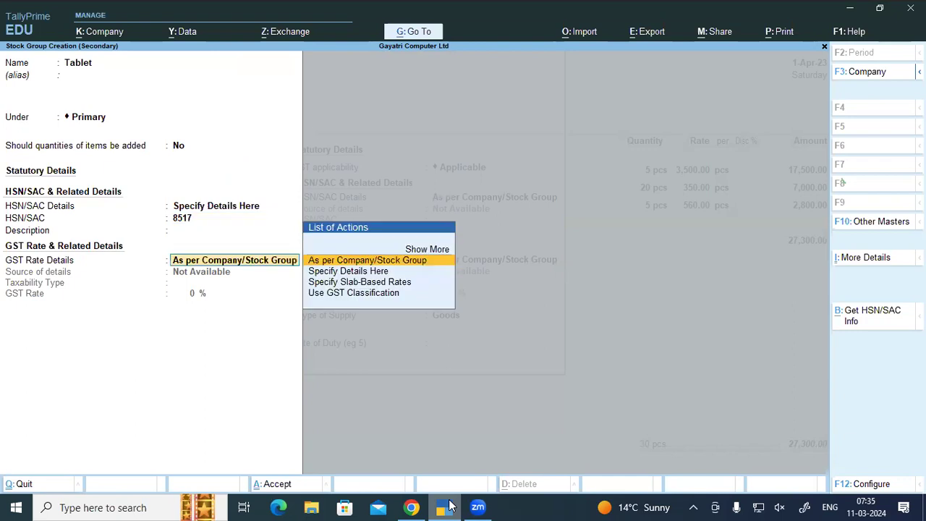
key(Down)
key(Down)
key(Up)
key(Return)
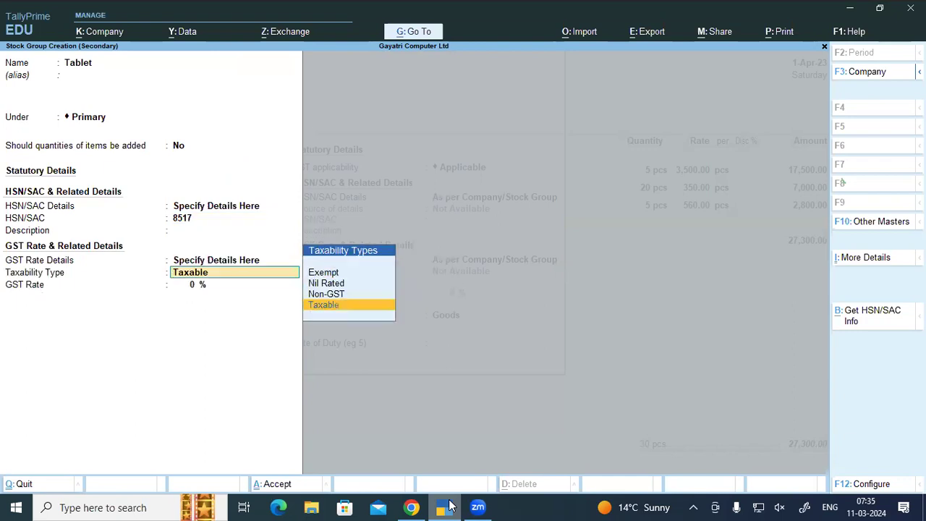
key(Return)
text(18)
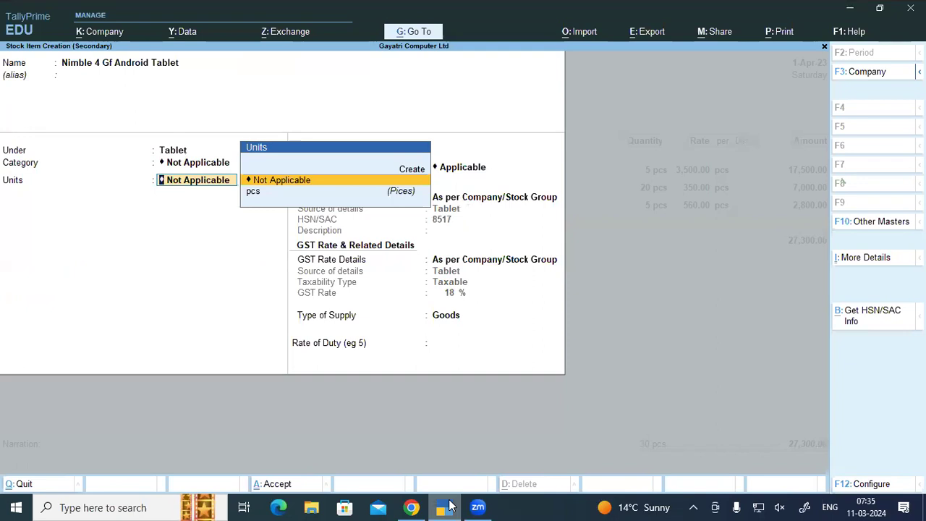
Step: Add category Nimble, set units to pcs, and keep the group's HSN details
key(BackSpace)
key(alt+c)
text(N)
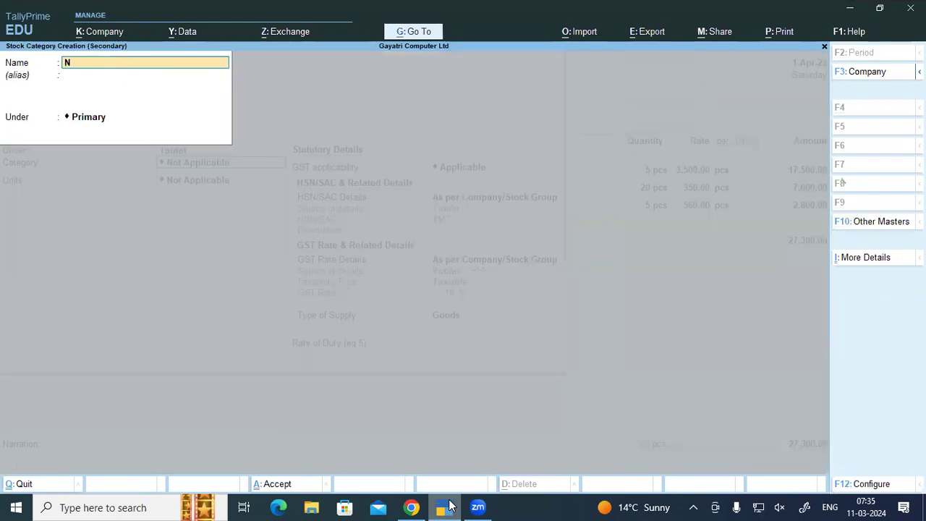
text(imble)
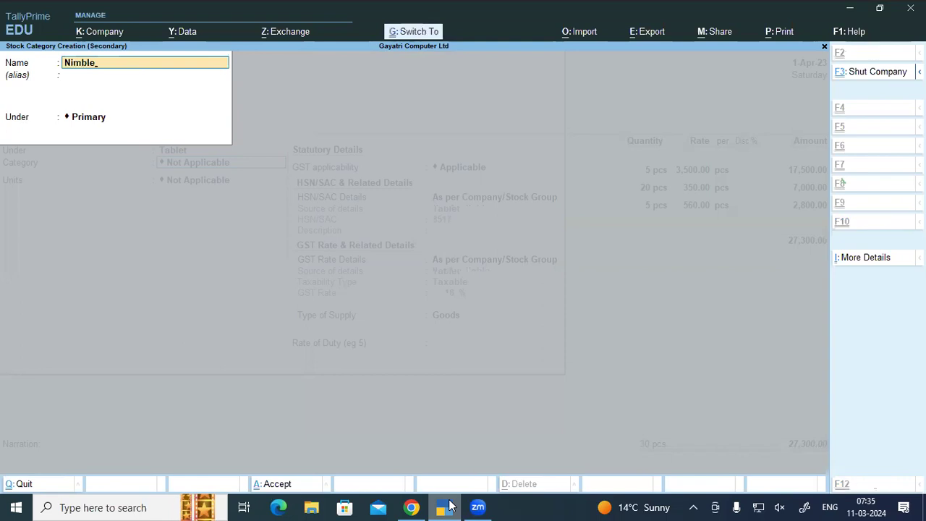
key(ctrl+a)
key(Down)
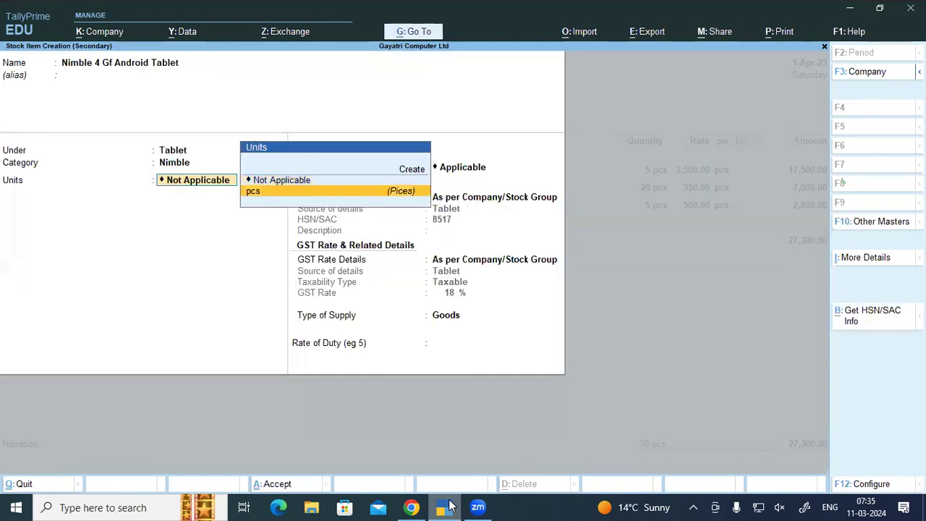
key(Return)
key(Return)
Step: Save the tablet and bill 5 pcs from Warehouse at 12,300
key(Return)
key(Return)
key(Return)
key(Return)
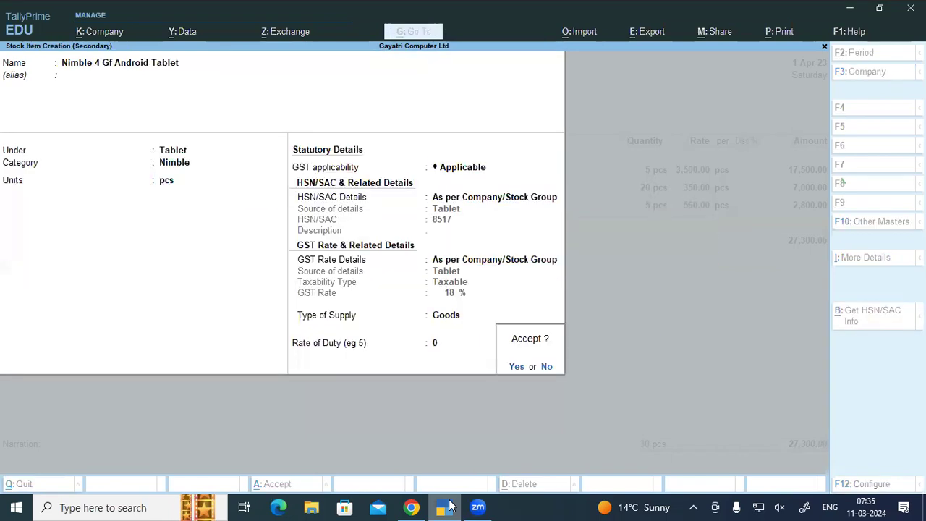
key(Return)
text(wa)
key(Return)
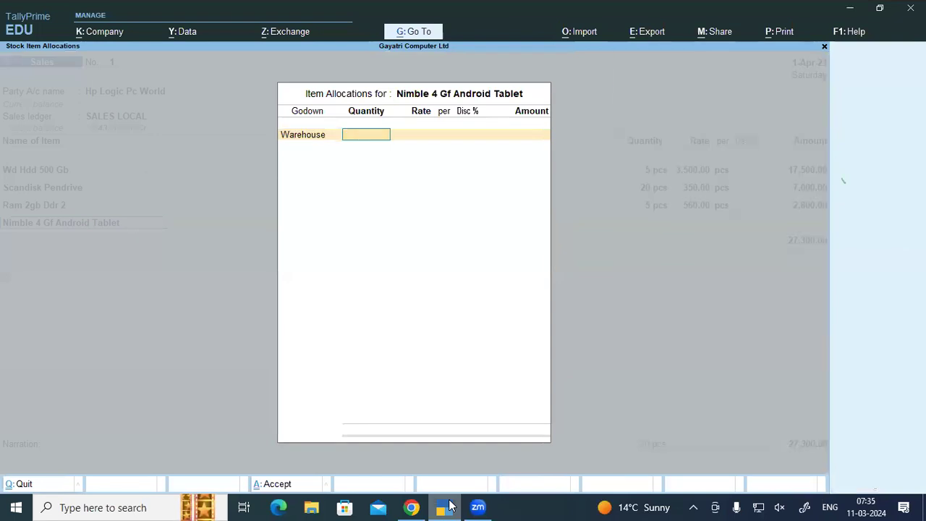
text(5)
key(Return)
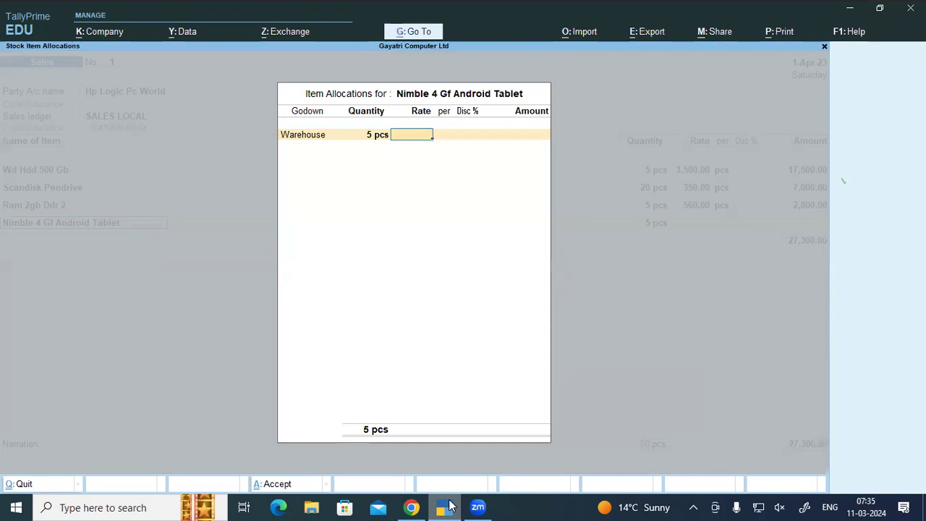
text(12300)
key(Return)
key(Return)
key(Return)
key(Return)
key(Return)
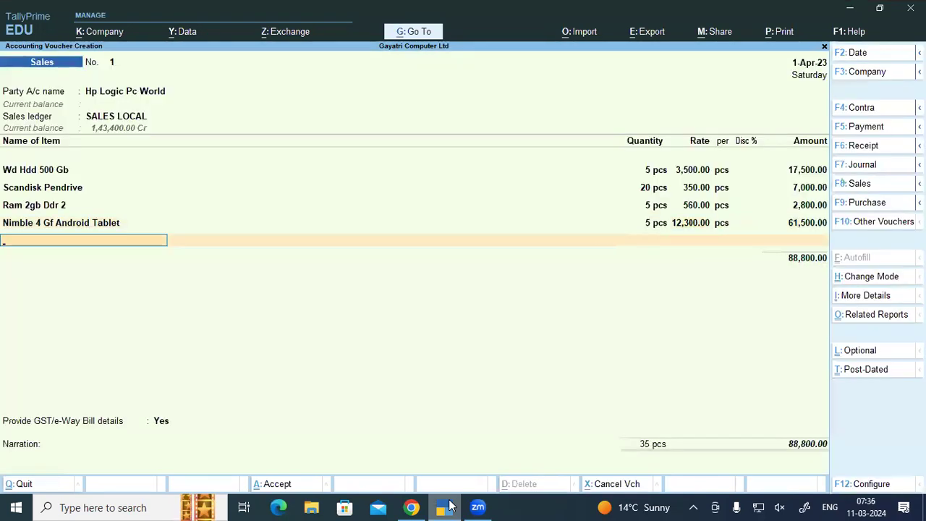
click(406, 506)
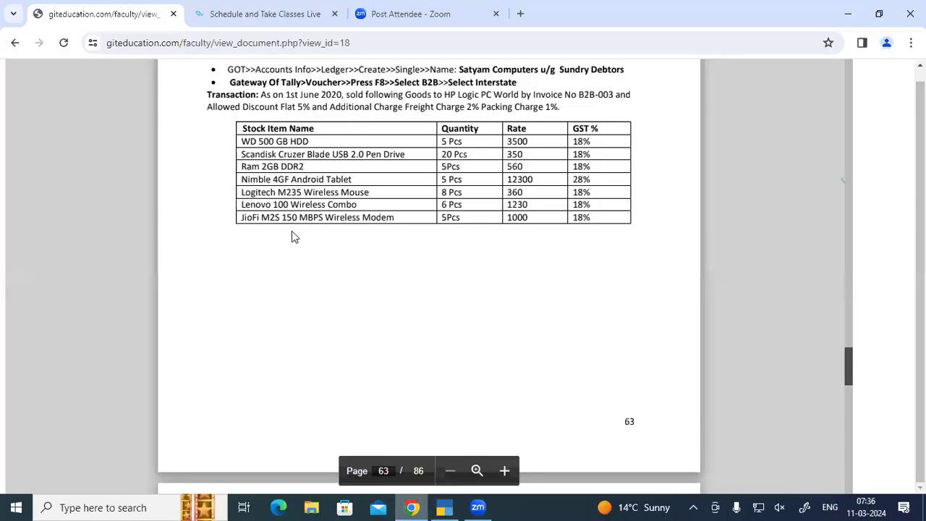
Step: Start a new stock item named Logitech M235 Wireless Mouse, fixing a typo
click(444, 507)
text(g)
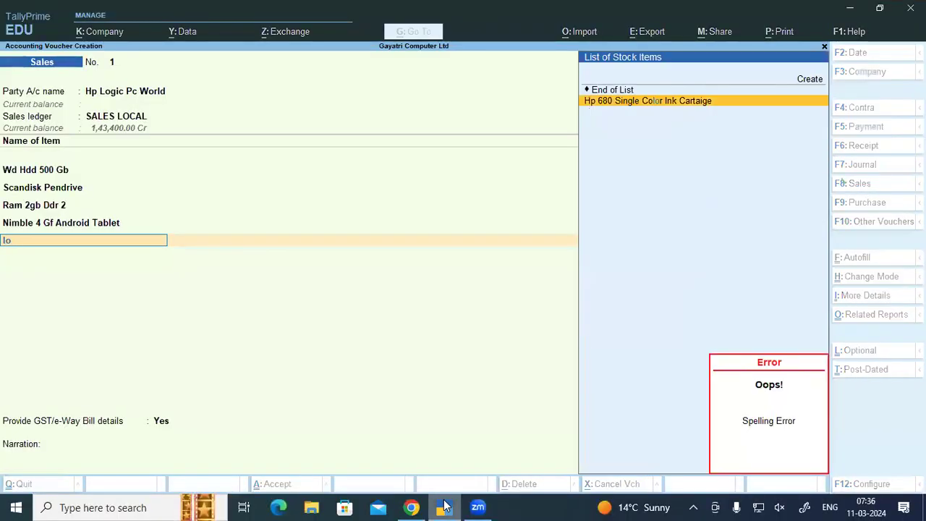
key(alt+c)
text(Logi)
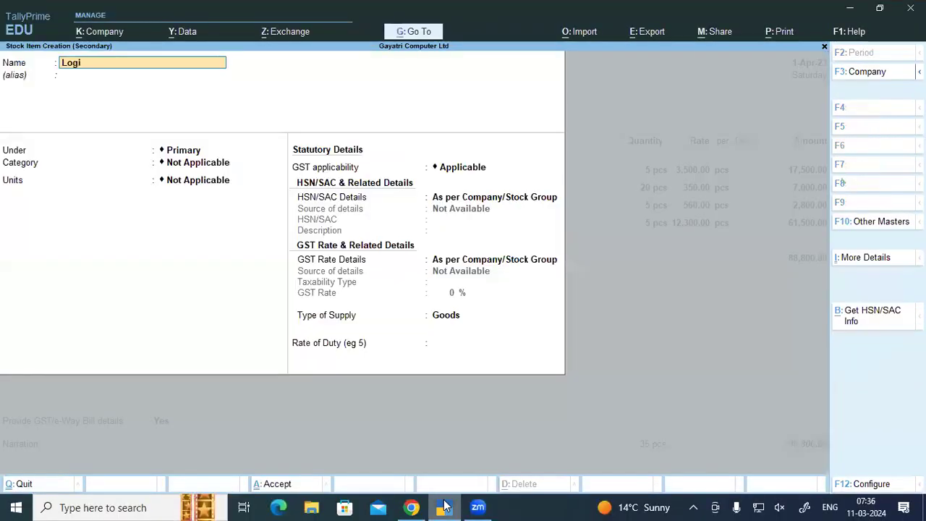
text(tech Wirelesss)
key(BackSpace)
key(BackSpace)
key(BackSpace)
key(BackSpace)
key(BackSpace)
key(BackSpace)
key(BackSpace)
key(BackSpace)
key(BackSpace)
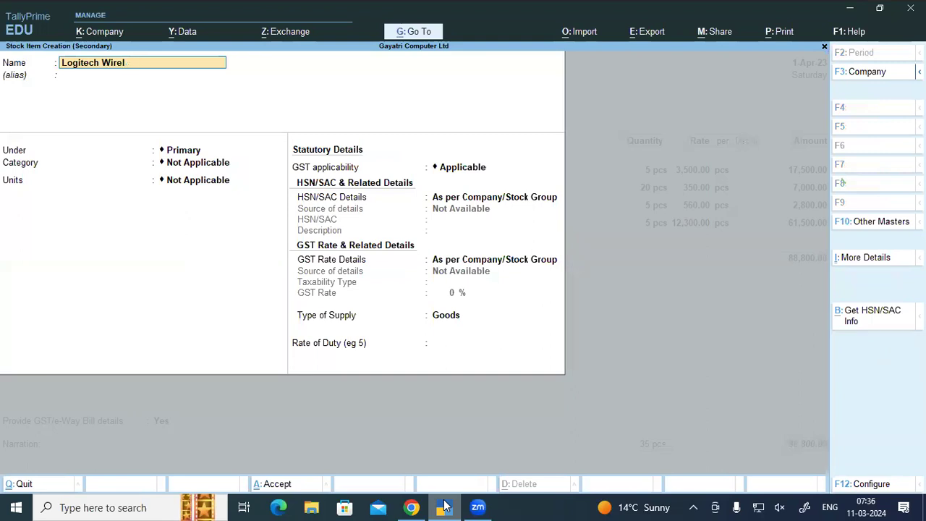
text(w)
key(BackSpace)
text(M235 Wirele)
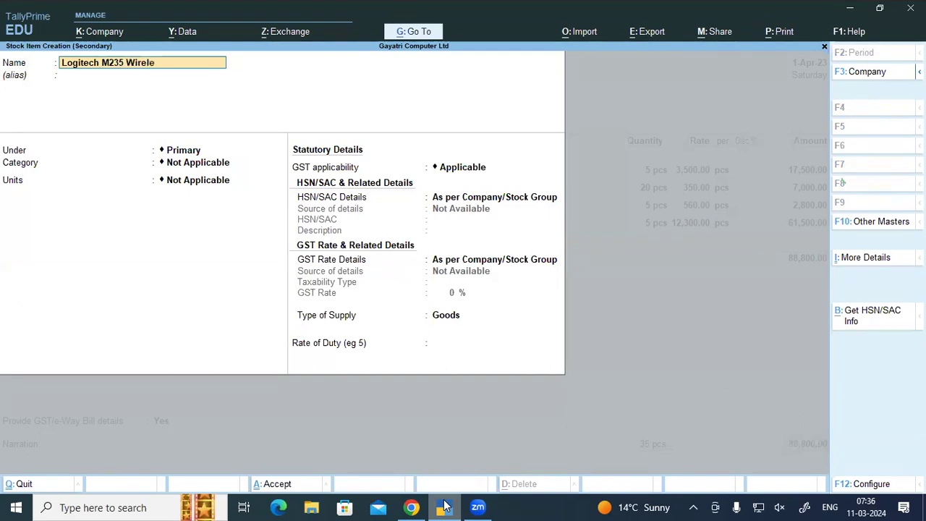
text(ss Mouse)
key(Return)
Step: Place the mouse under group MOUSE, create category Logitech, set units pcs, and save
key(Return)
text(Mou)
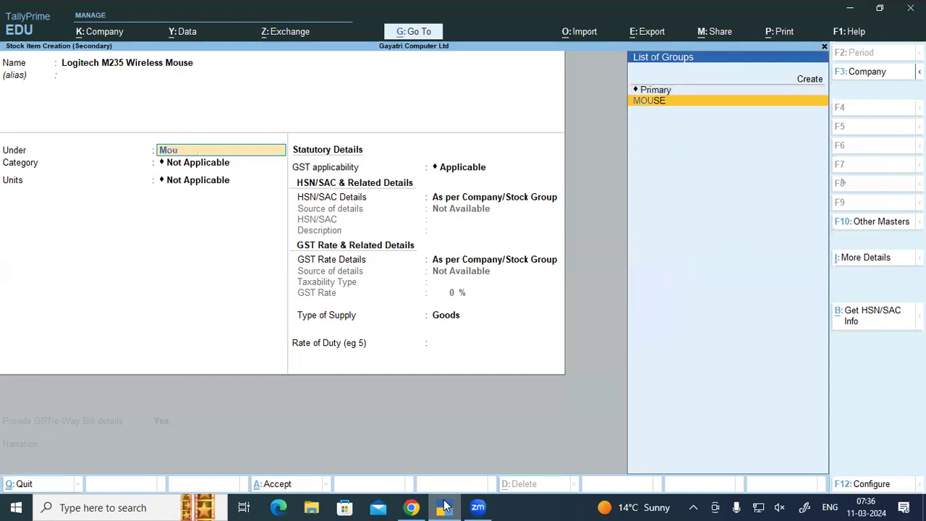
key(Return)
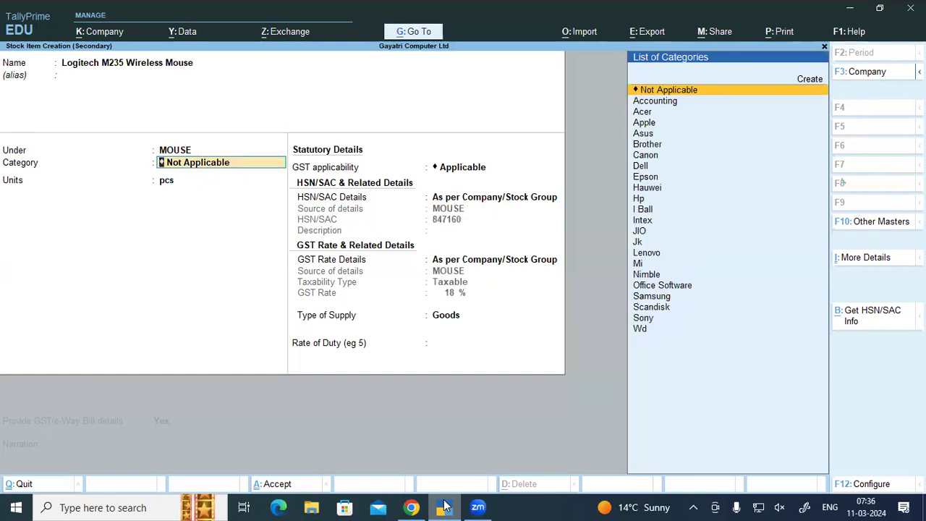
text(L)
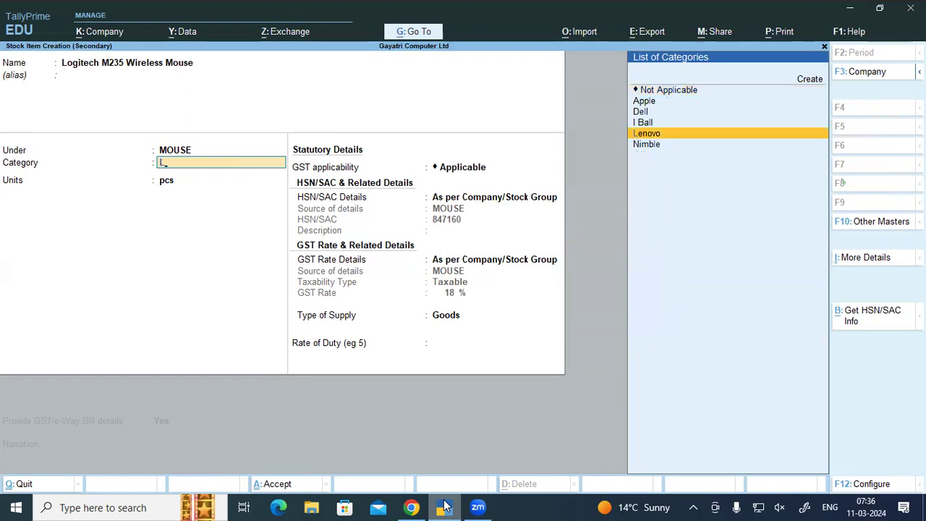
key(alt+c)
text(Logitech)
key(Return)
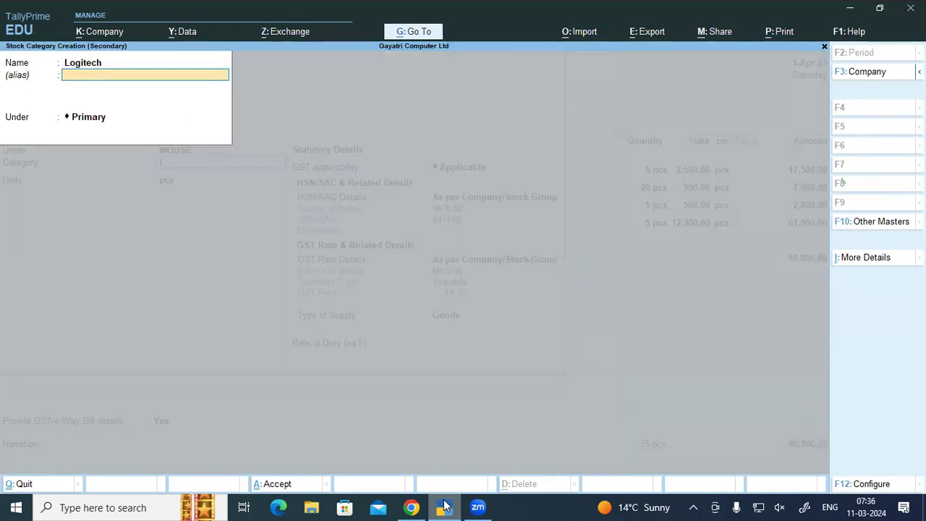
key(ctrl)
key(ctrl+a)
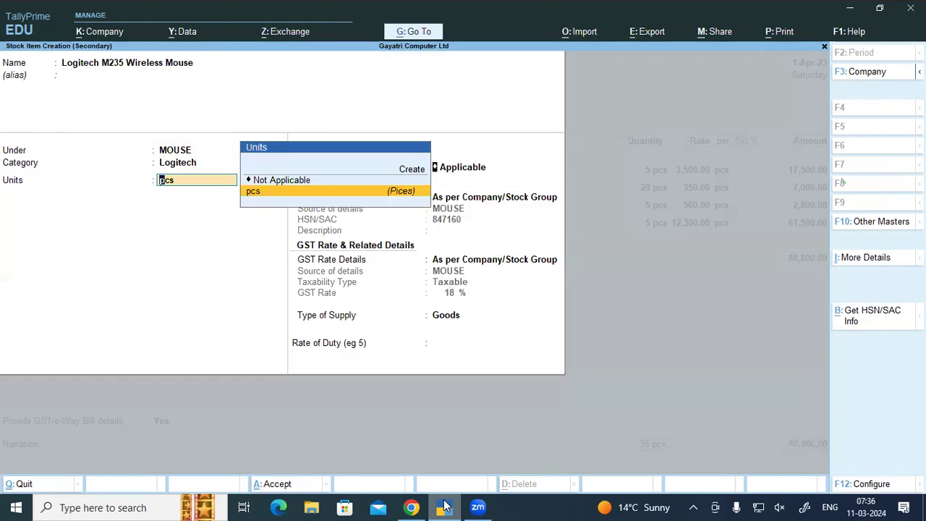
key(Return)
key(Return)
key(Return)
key(Return)
key(Return)
key(Return)
key(Return)
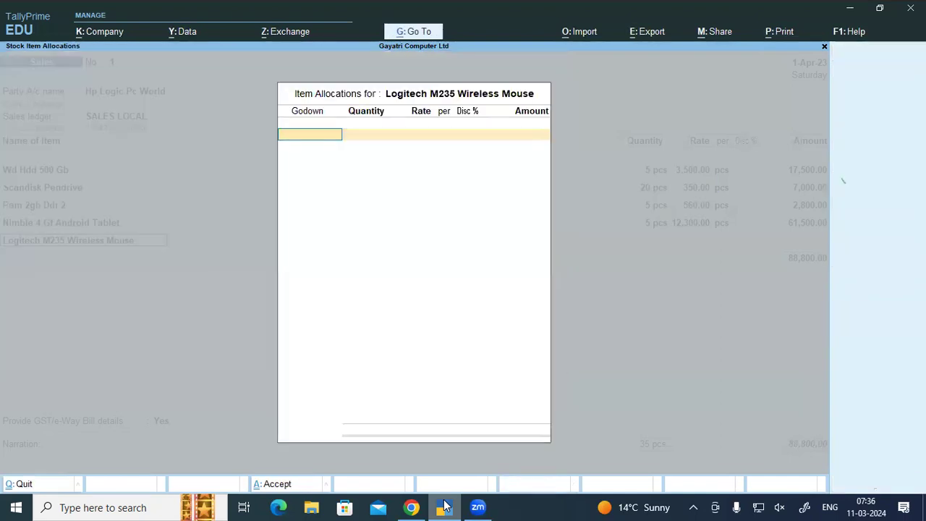
Step: Bill 8 mice from Warehouse at 360 each, amounting to 2,880
key(Return)
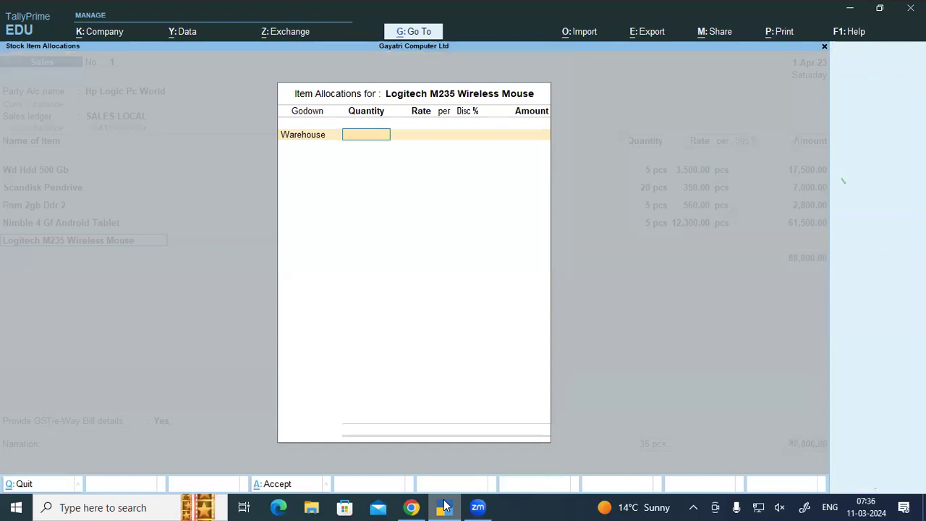
text(8)
key(Return)
text(360)
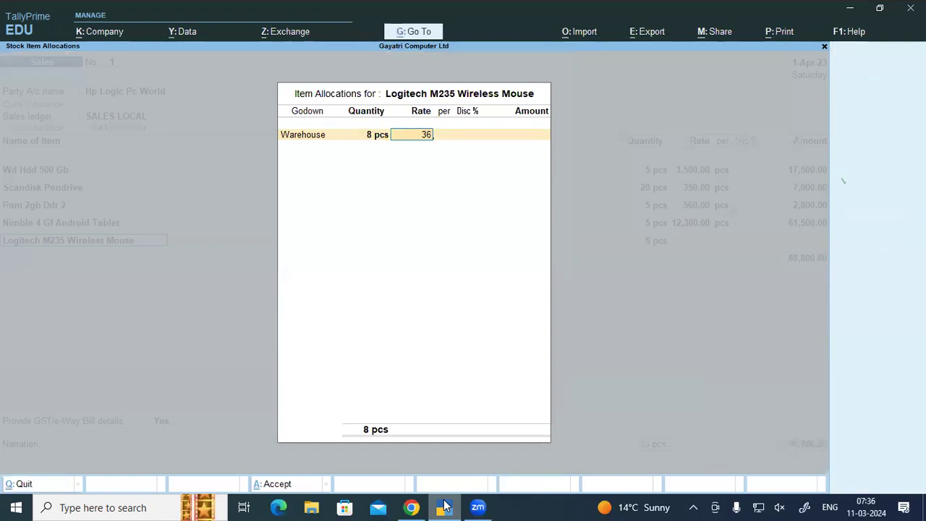
key(Return)
key(Return)
key(Return)
key(Return)
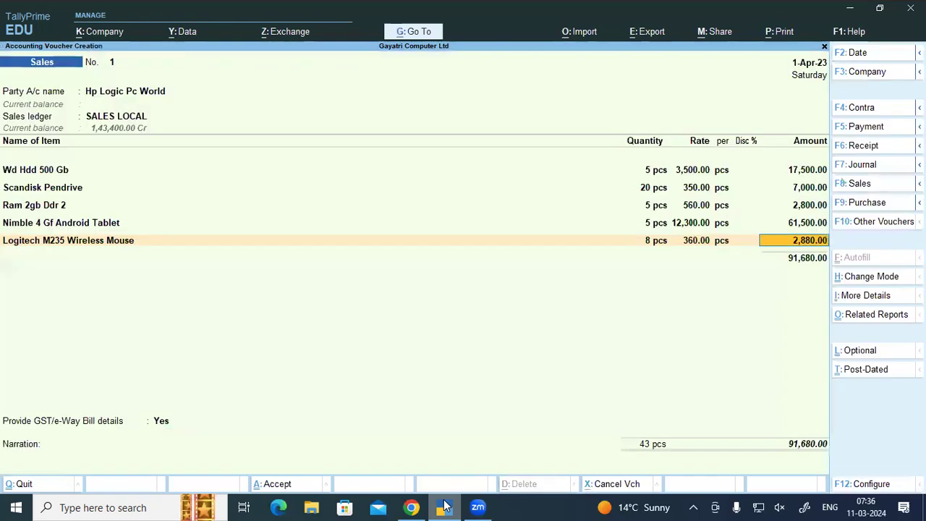
key(Return)
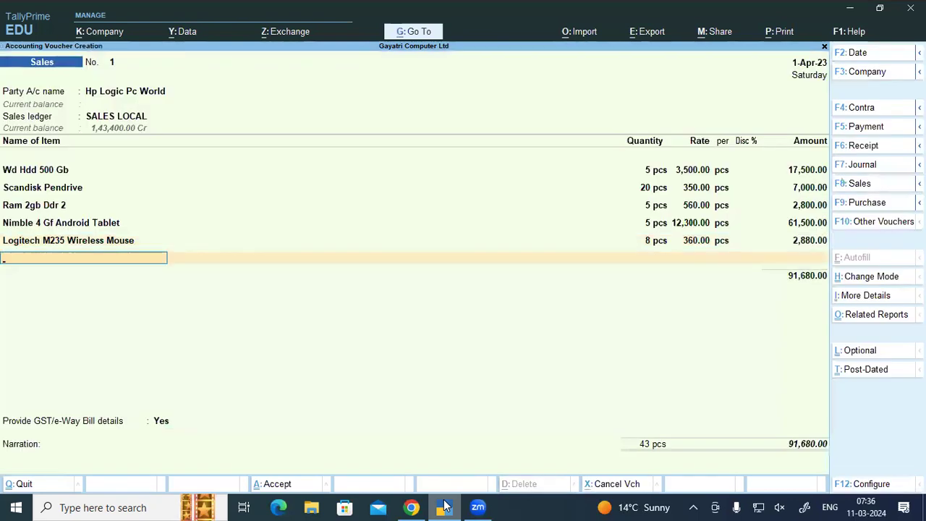
Step: Add Lenovo 100 Wireless Combo from Warehouse, 6 pcs at 1,230 (7,380)
click(411, 506)
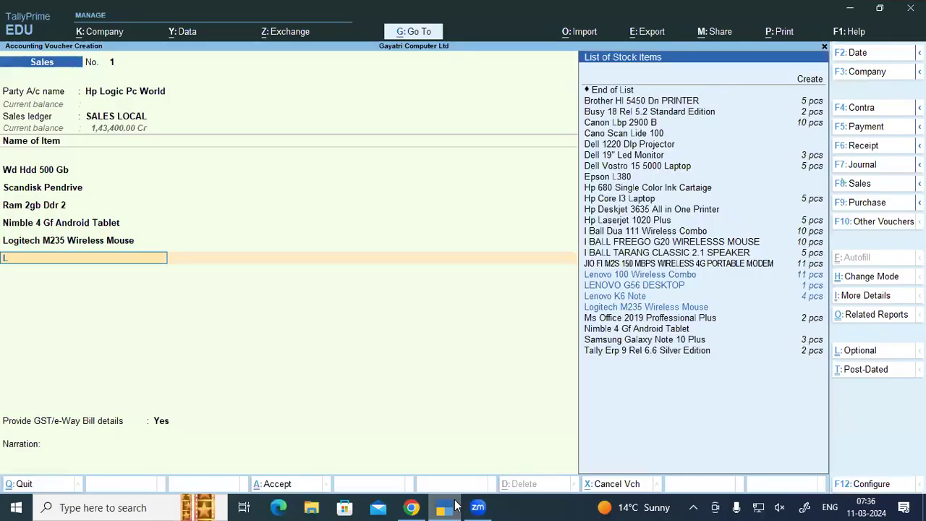
text(Len)
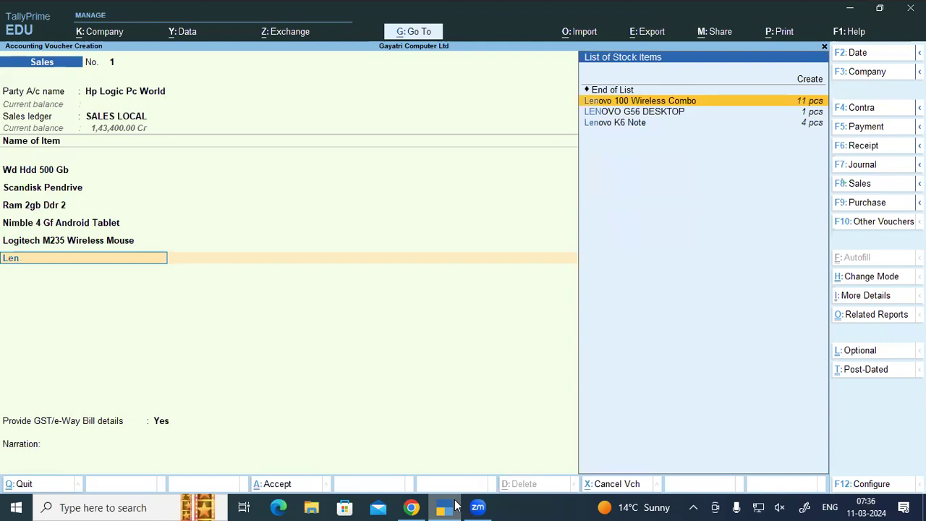
key(Return)
key(Return)
text(6)
key(Return)
text(1,230)
key(Return)
key(Return)
key(Return)
key(Return)
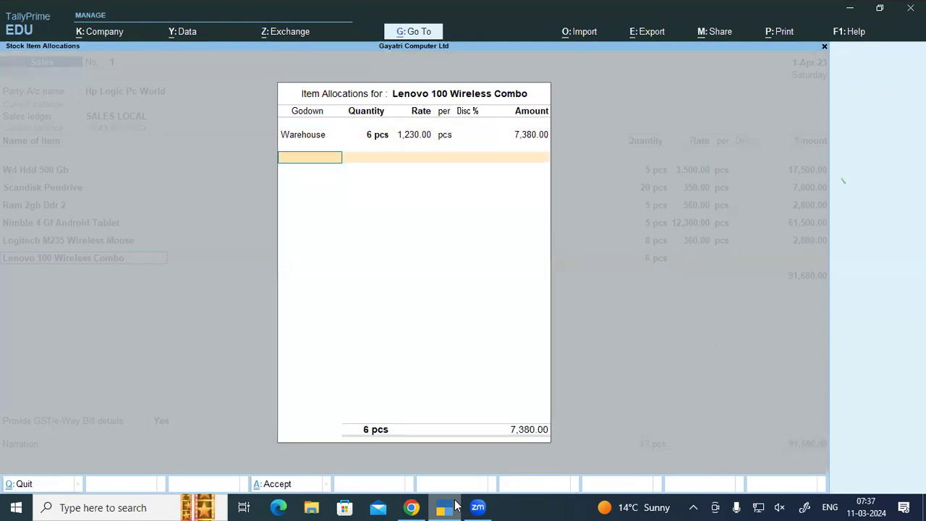
key(Return)
key(Return)
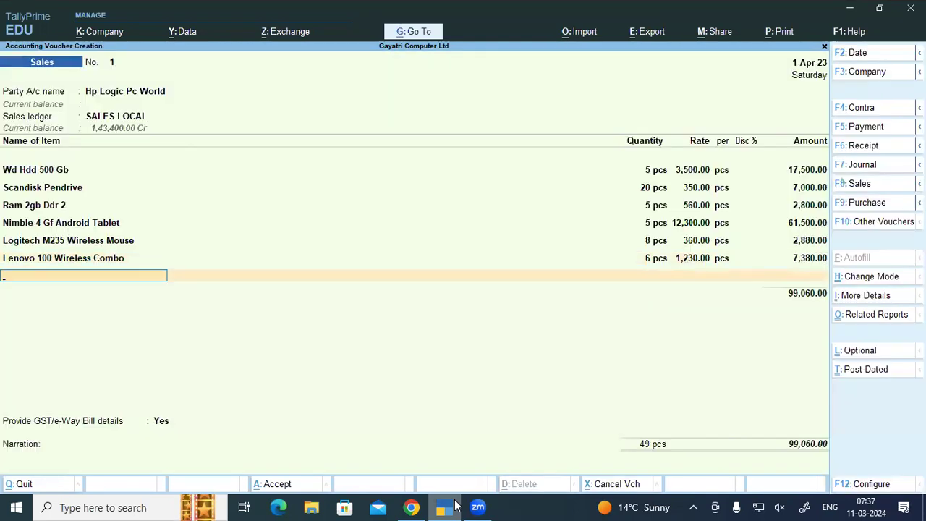
Step: Add the JIO FI M2S modem from Warehouse, 5 pcs at 1,000
click(411, 507)
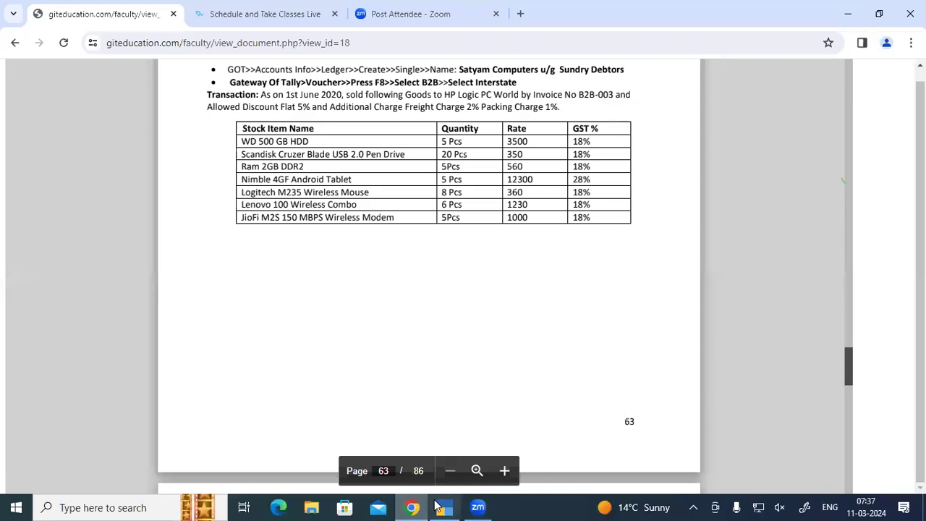
click(443, 507)
text(Ji)
key(Return)
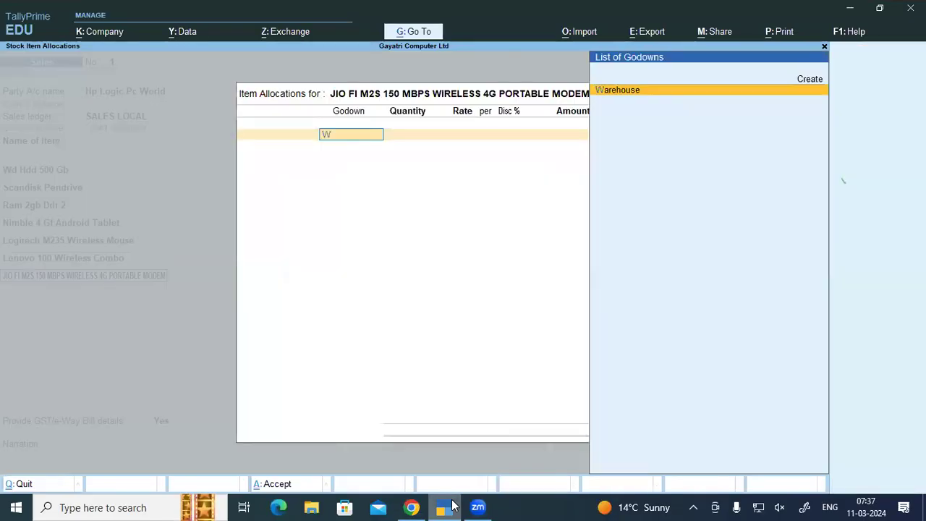
key(Return)
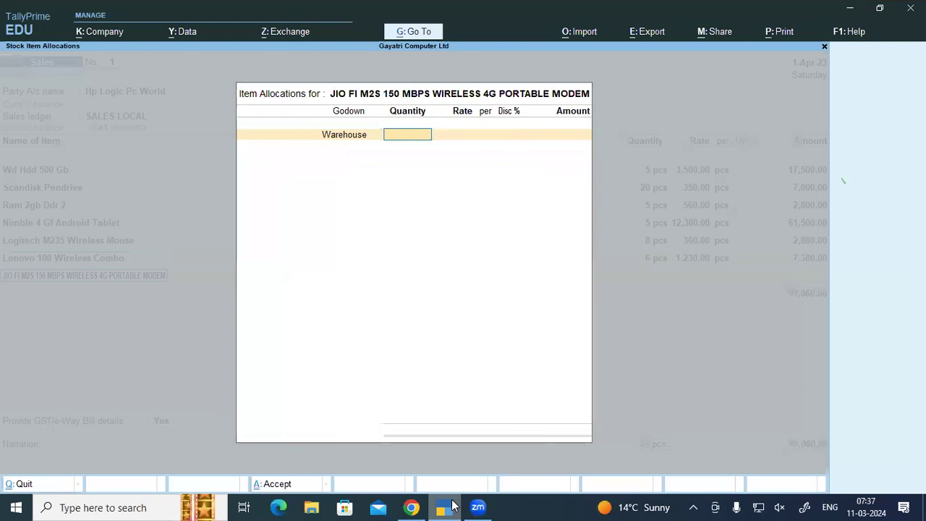
text(5)
key(Return)
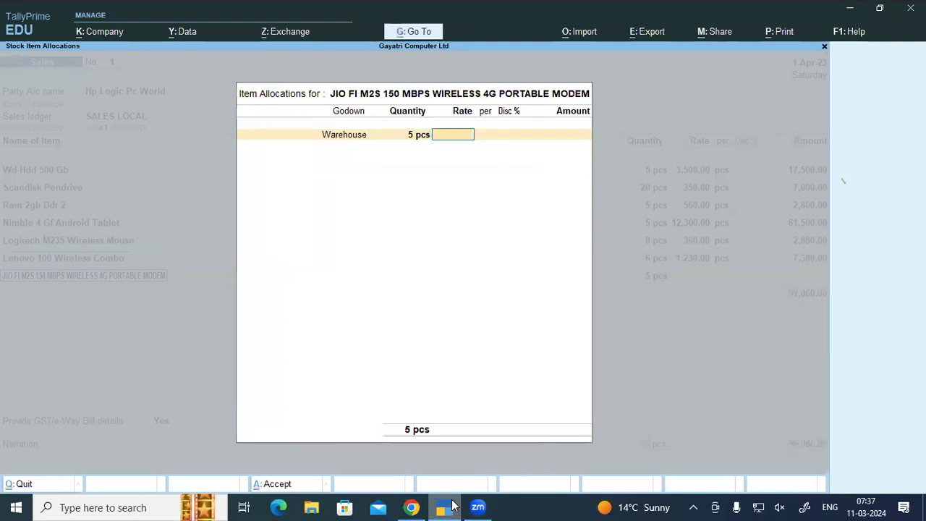
text(1,000)
key(Return)
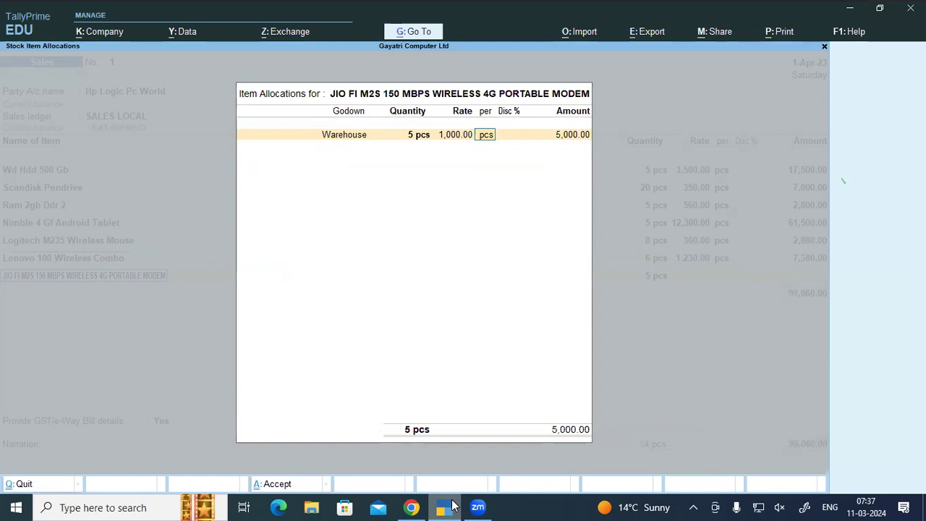
key(Return)
key(Return)
key(Return)
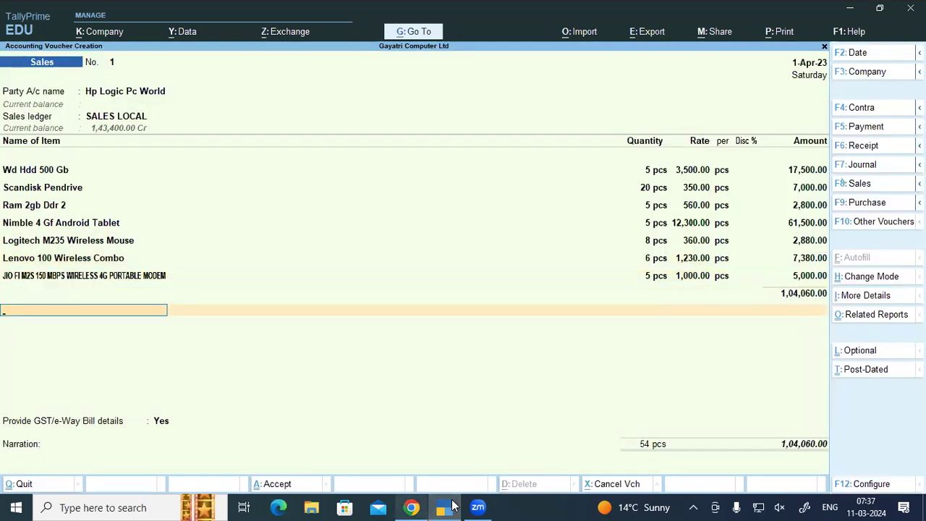
Step: View page 64 of the exercise PDF showing the 1,20,335 total and tax hint
click(410, 497)
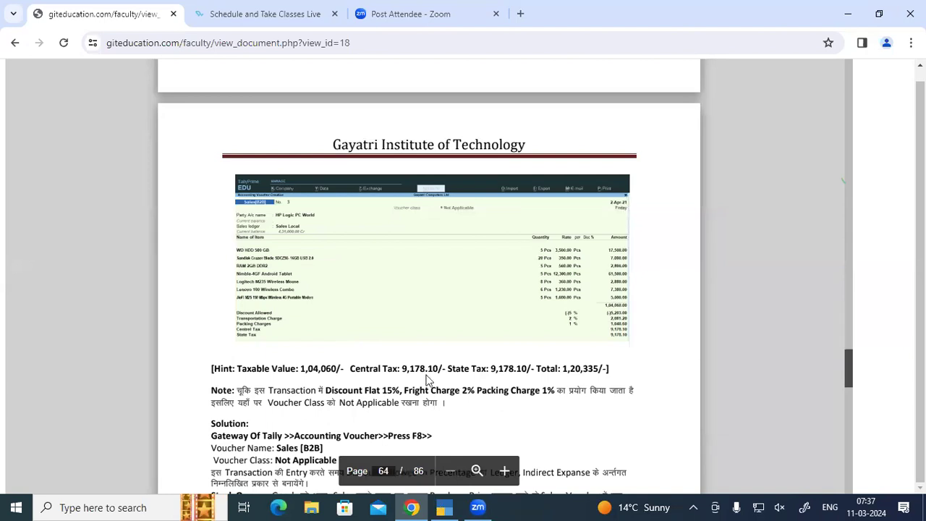
Step: Alter the Discount Allow ledger to count in GST assessable value for Goods, Based on Value
key(alt+Tab)
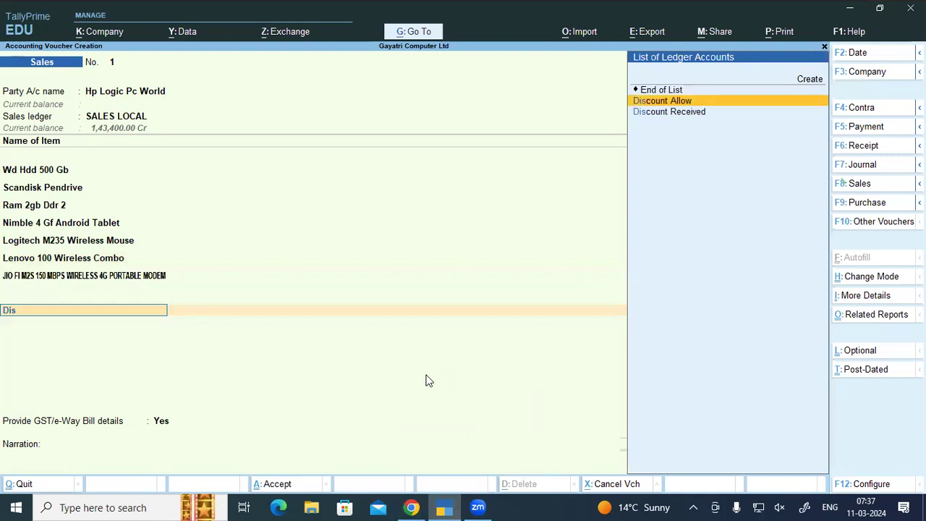
key(Return)
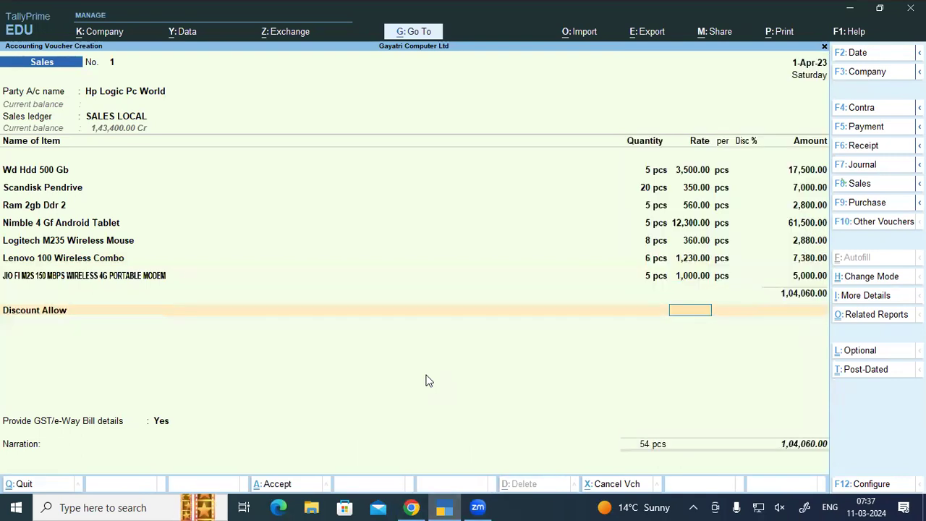
key(BackSpace)
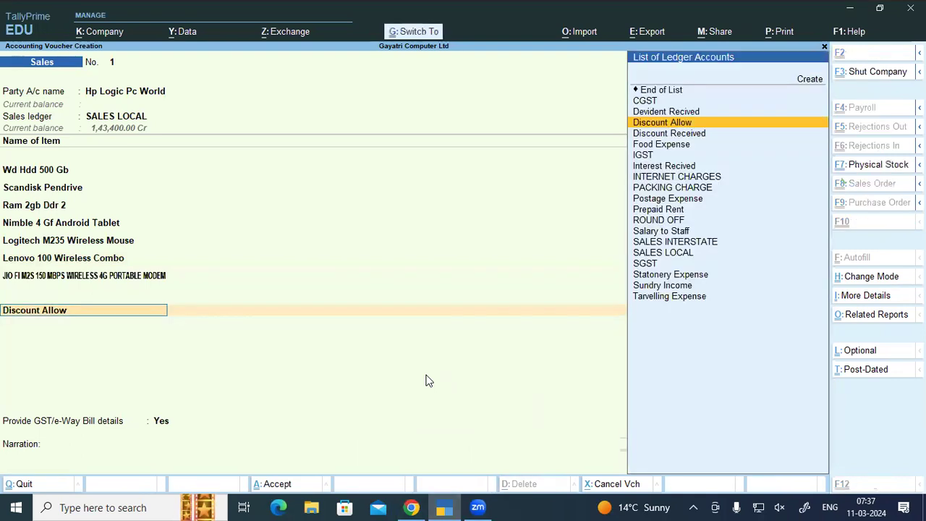
key(ctrl+Return)
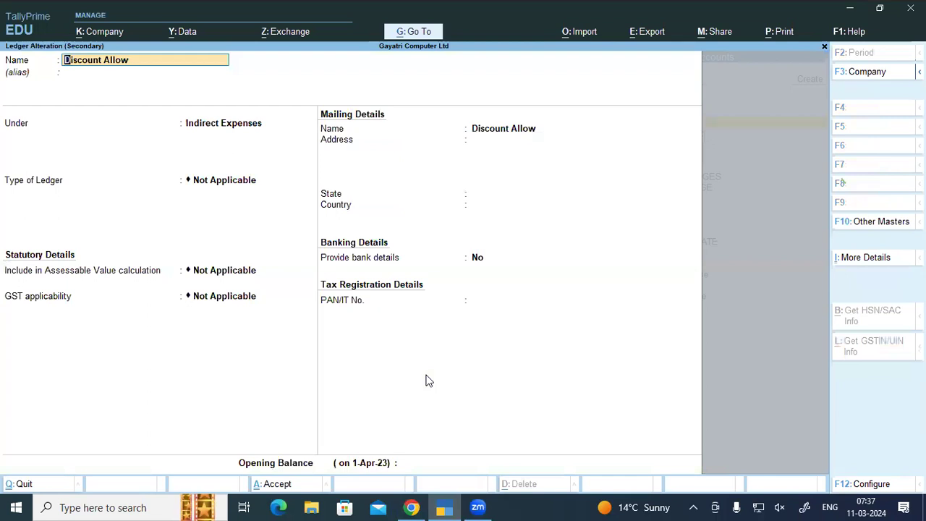
key(Return)
key(Return)
key(Return)
key(Return)
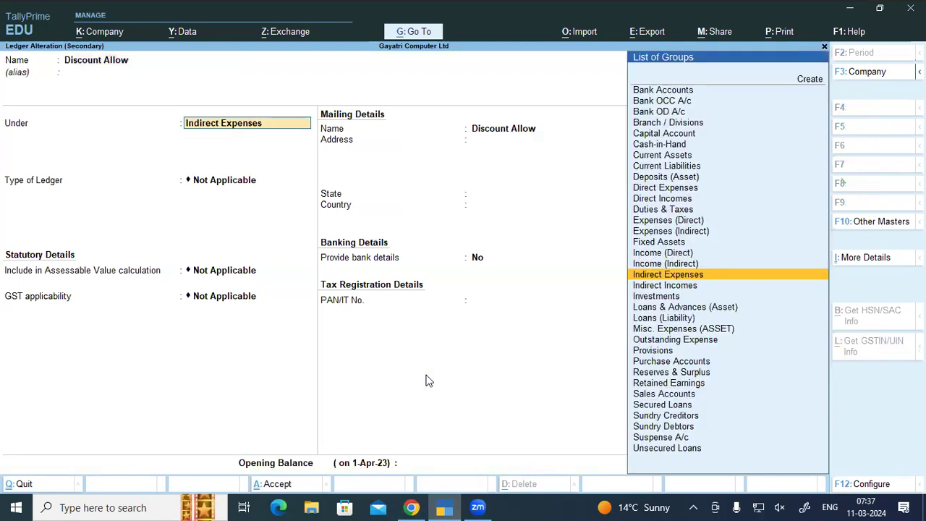
key(Down)
key(Return)
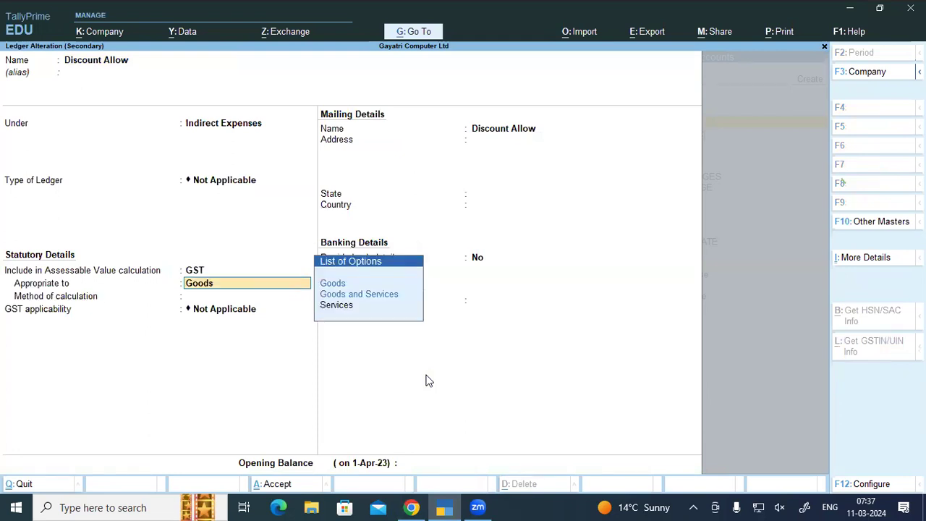
key(Return)
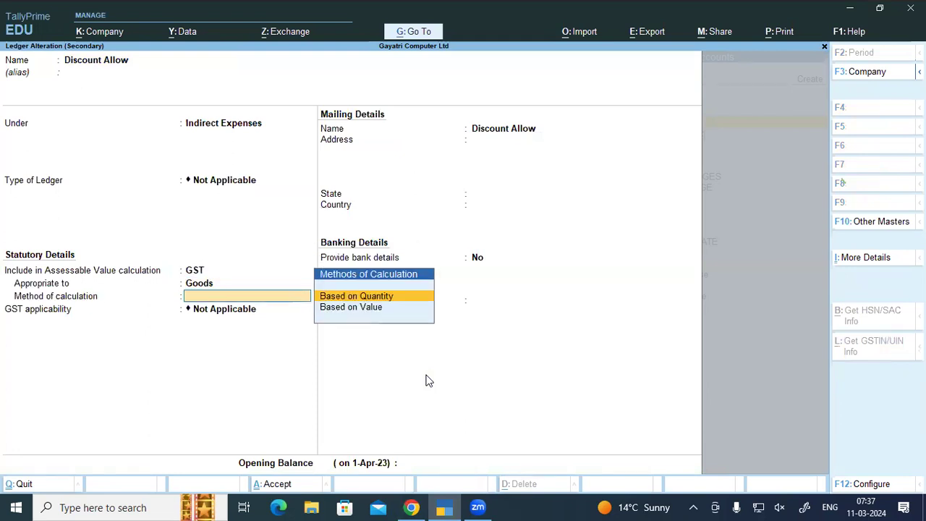
key(Down)
key(Return)
key(Return)
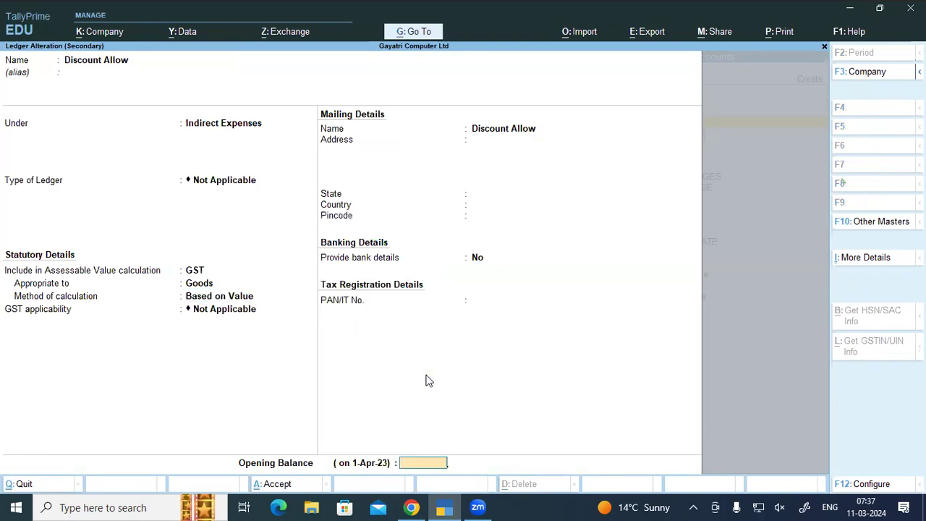
key(Return)
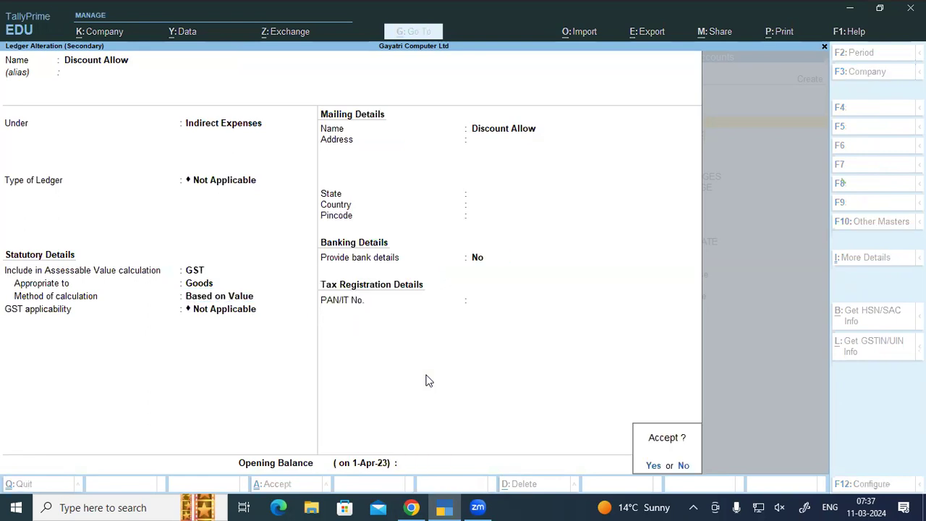
key(Return)
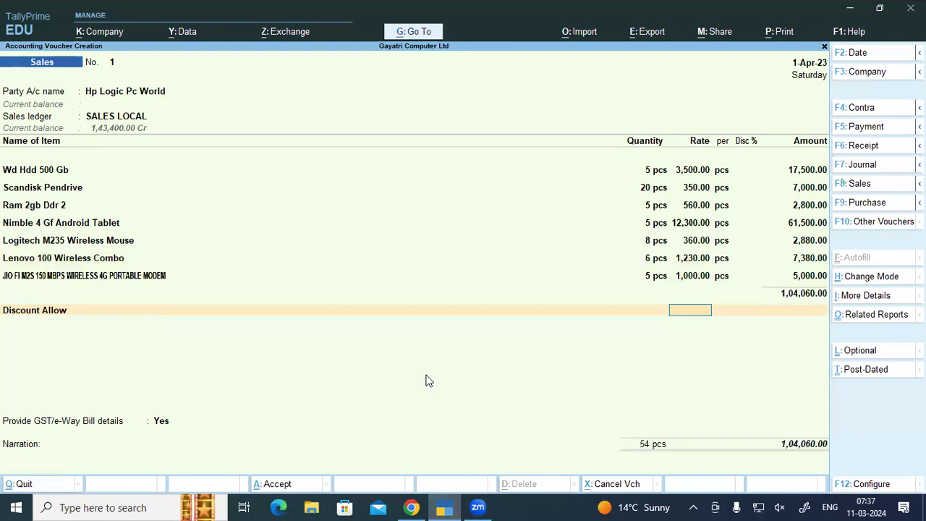
Step: Apply Discount Allow at -5% and add a PACKING CHARGE line at 1%
text(-5)
key(Return)
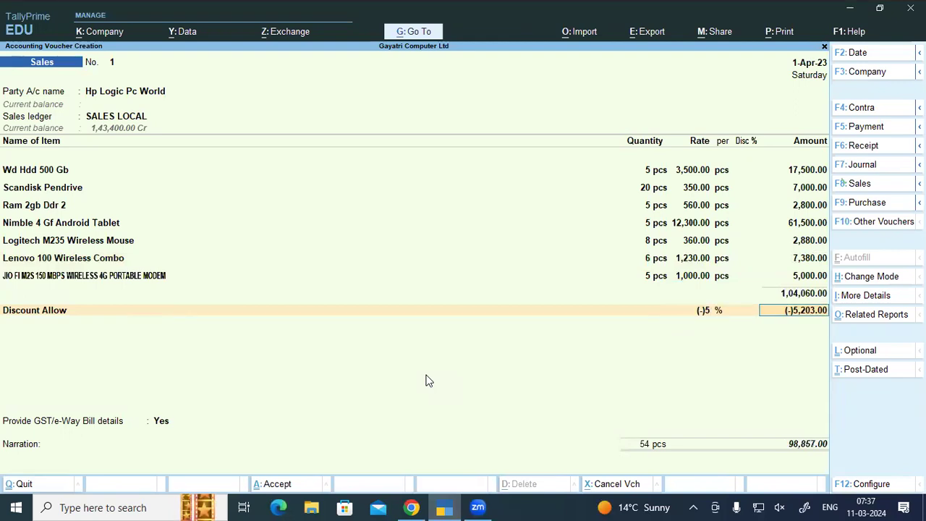
key(Return)
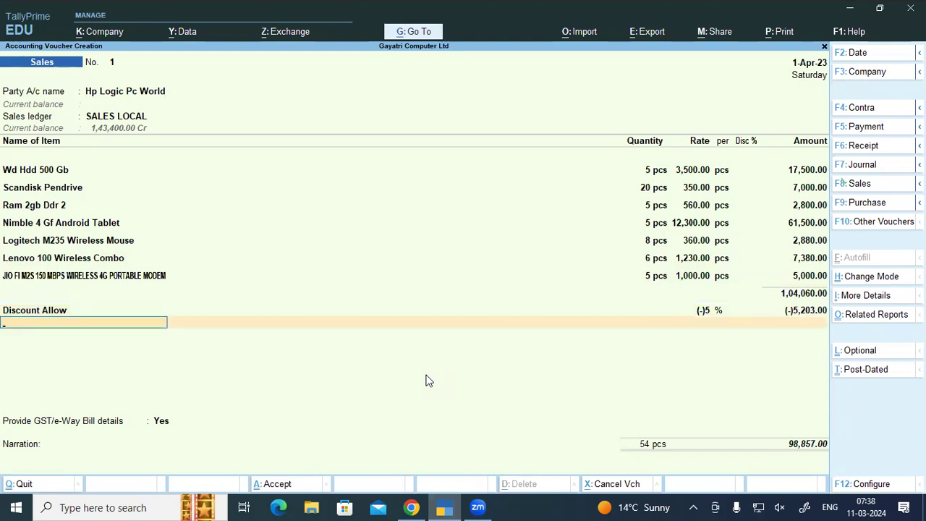
text(Pa)
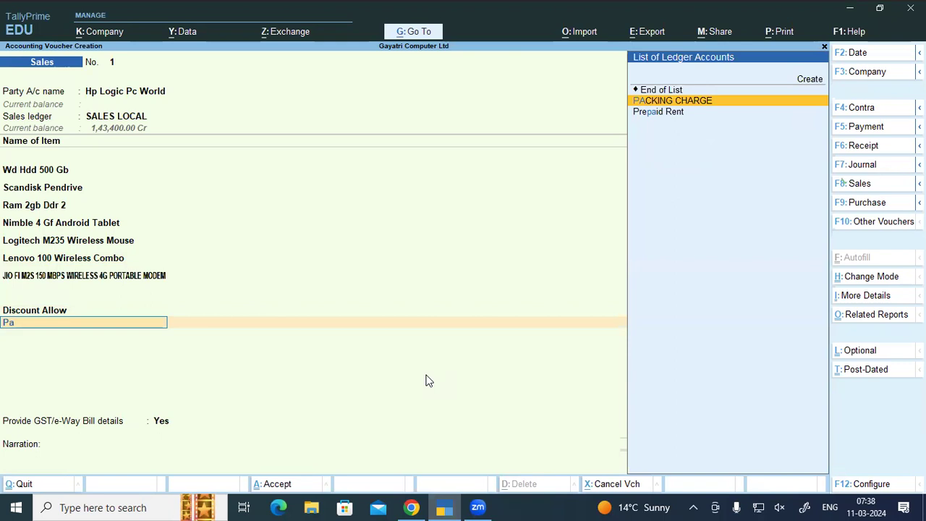
key(Return)
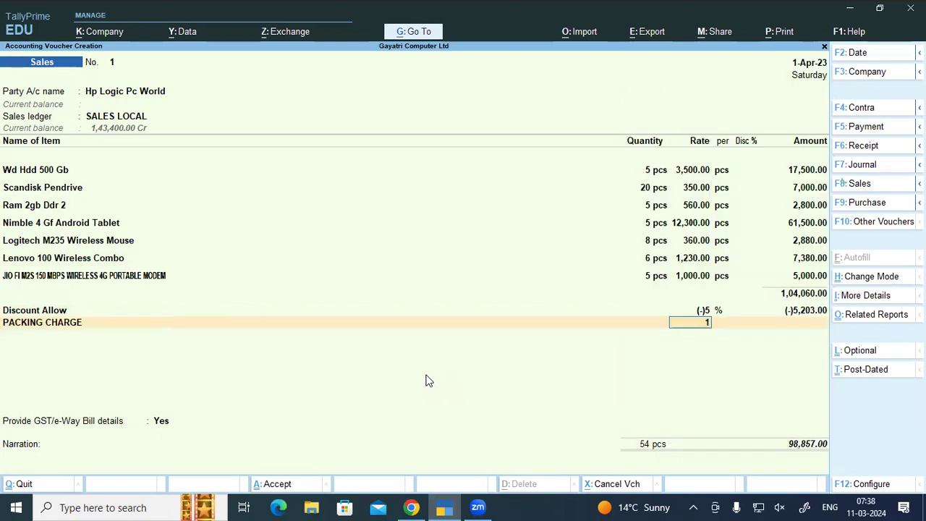
key(Return)
key(Return)
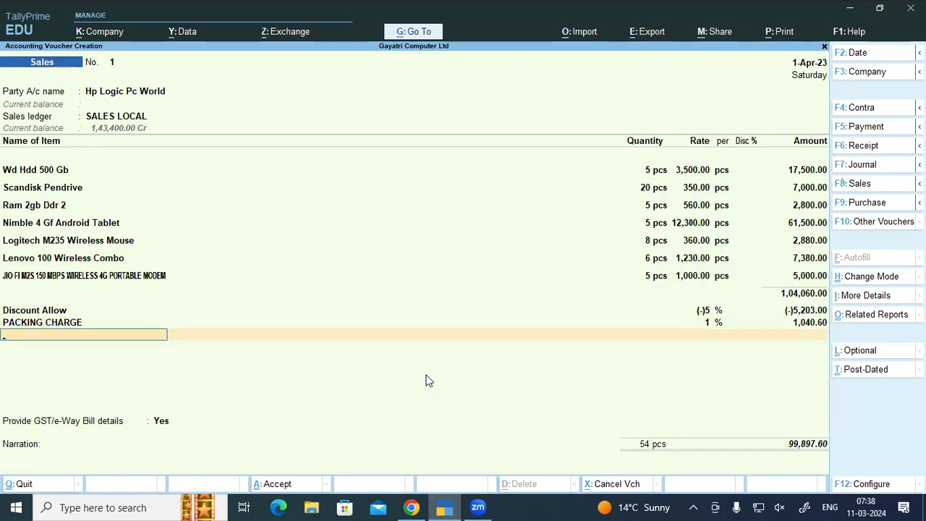
text(tr)
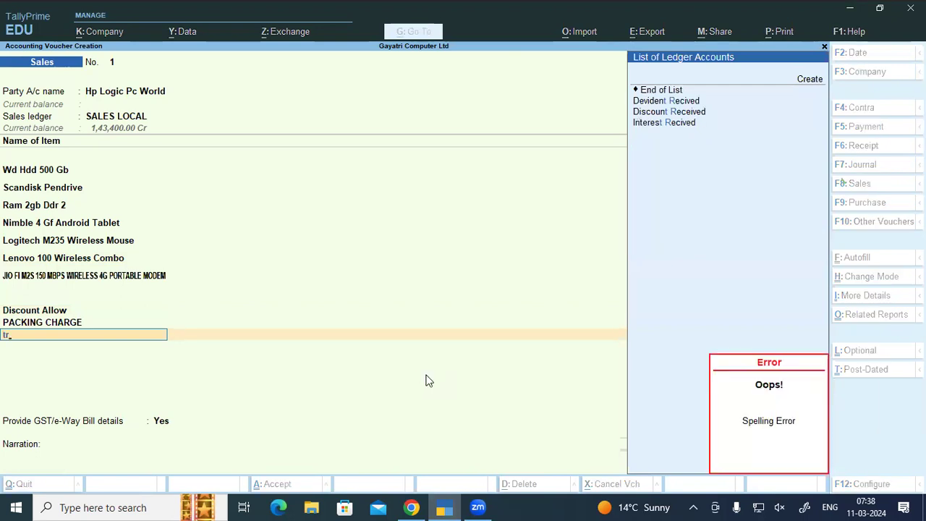
Step: Create a Transportation Charge ledger under Indirect Expenses, GST assessable for Goods, Based on Value
key(alt+c)
text(Trans)
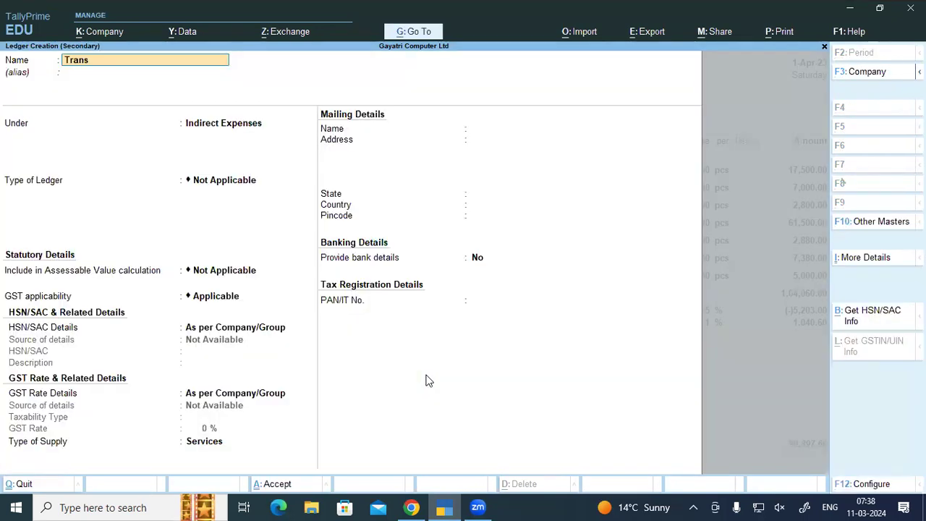
text(portation Charge)
key(Return)
key(Return)
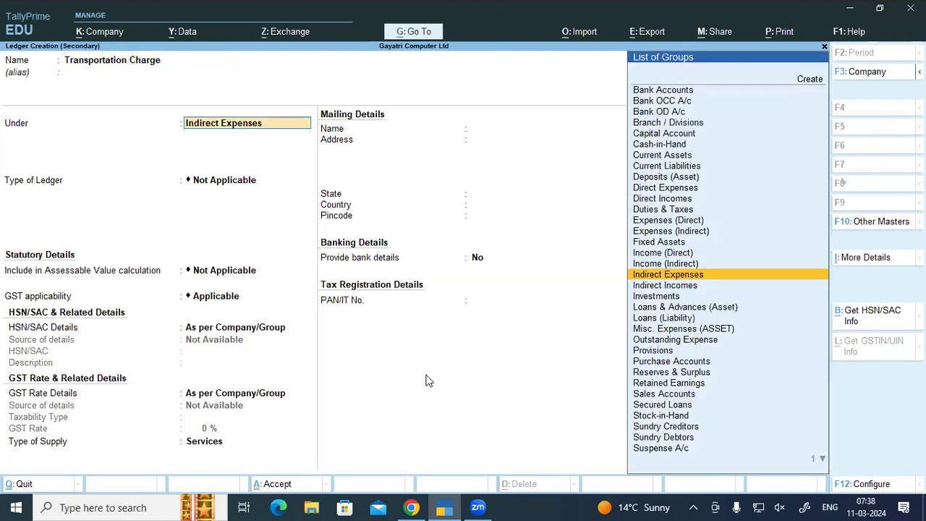
key(Return)
key(Return)
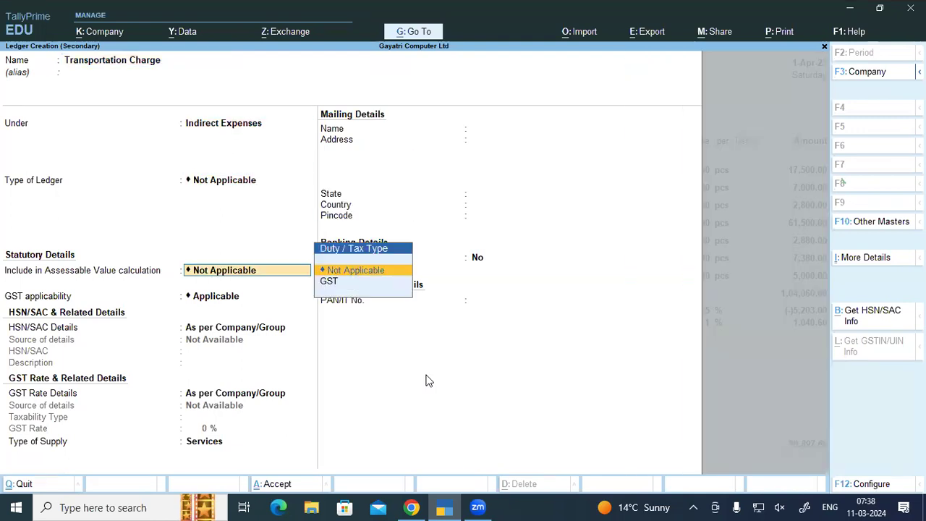
key(Down)
key(Return)
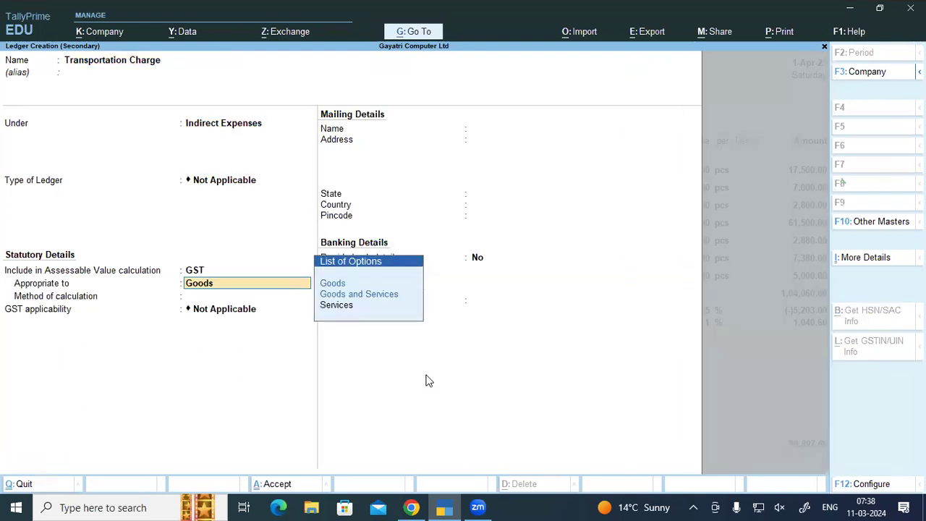
key(Return)
key(Down)
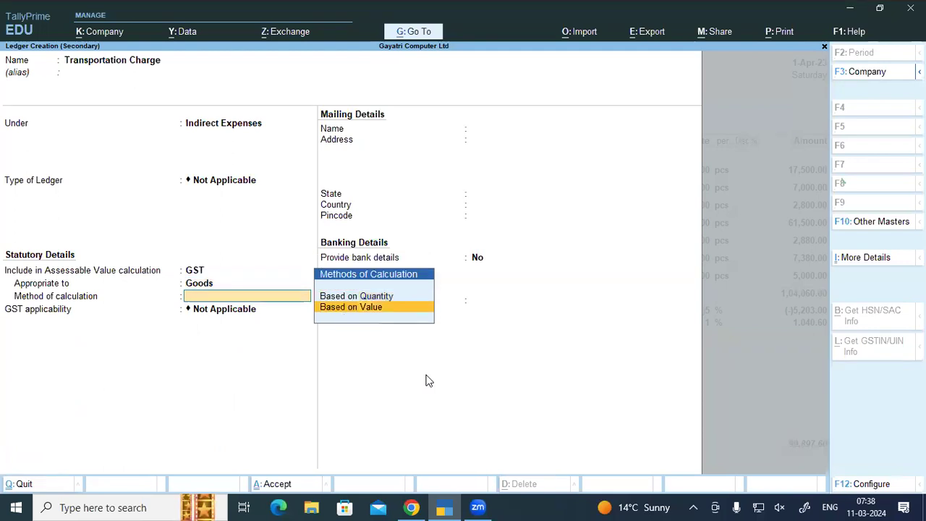
key(Return)
key(Return)
key(Return)
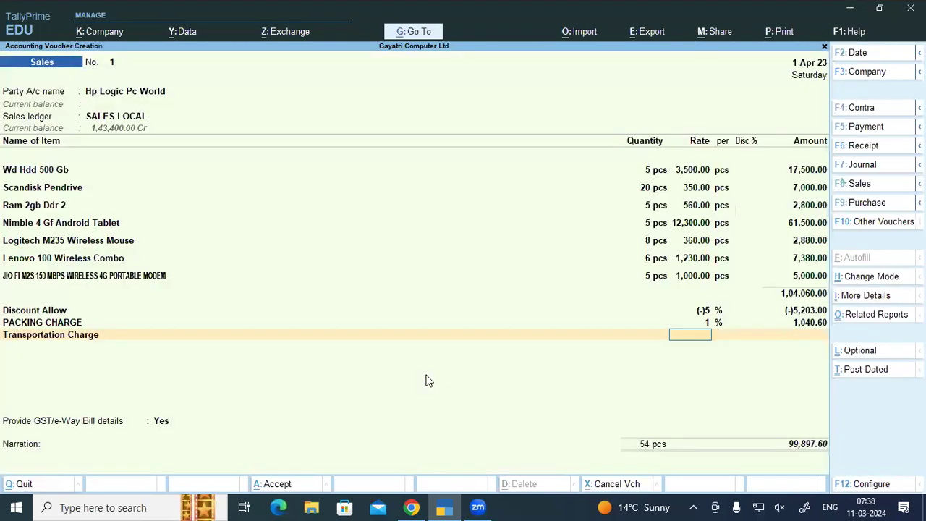
Step: Charge Transportation at 2% and add CGST and SGST lines of 9,178.09 each
text(2)
key(Return)
key(Return)
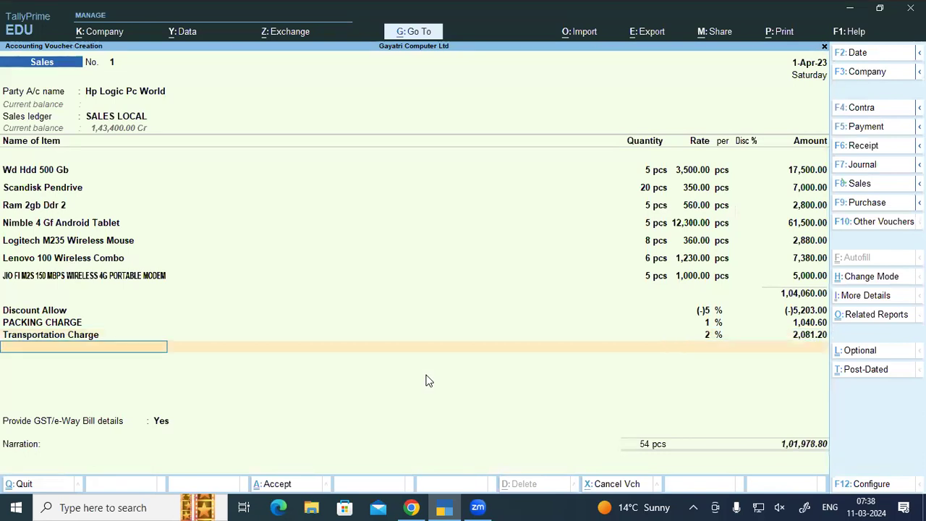
text(CG)
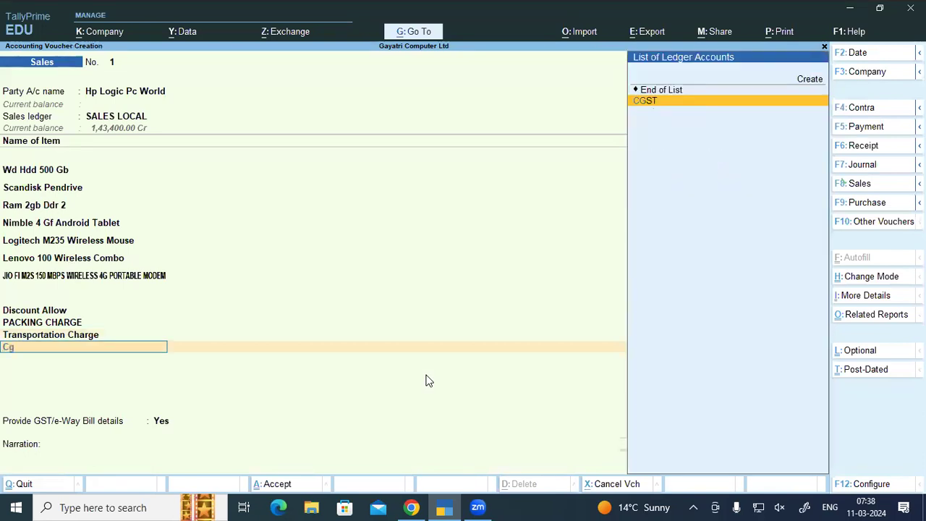
key(Return)
key(Return)
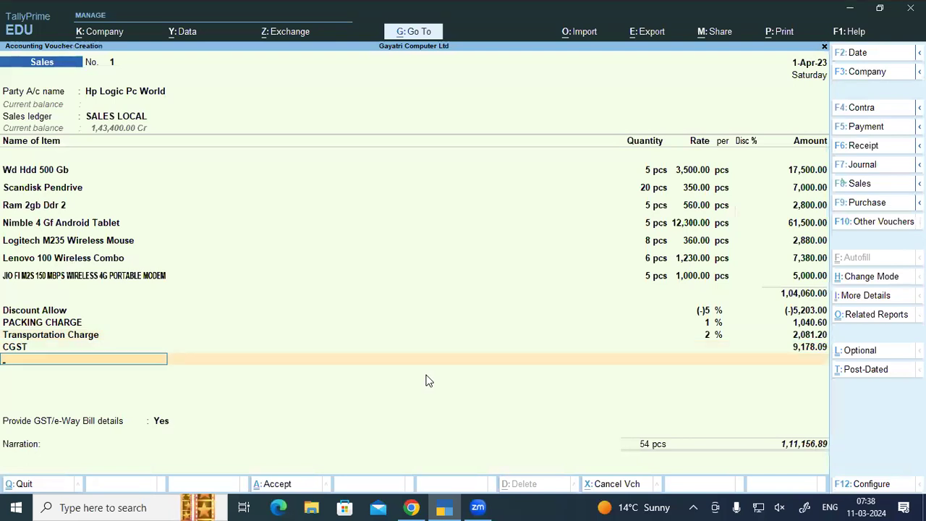
text(SG)
key(Return)
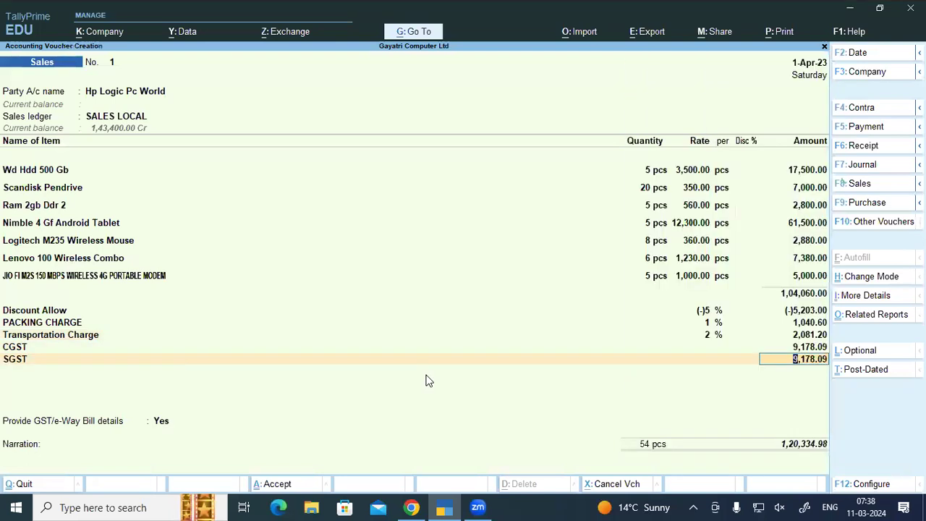
key(Return)
text(R)
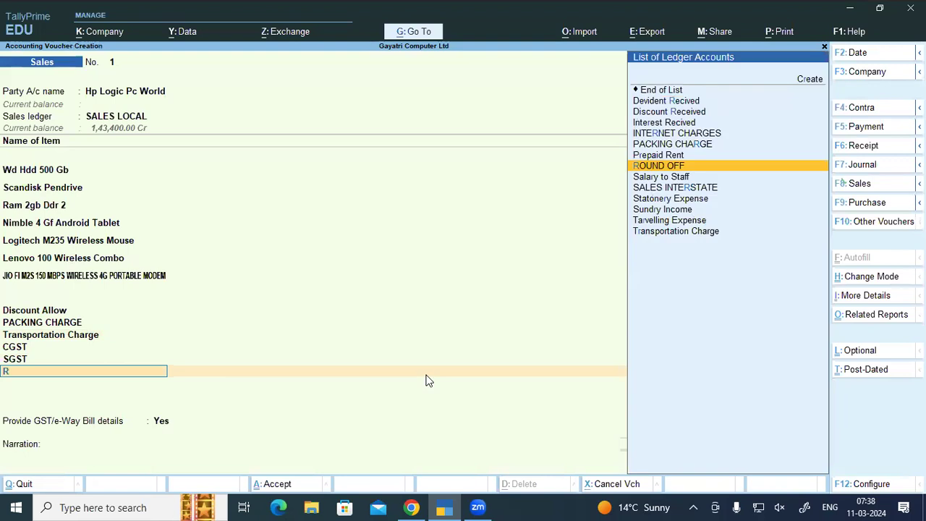
text(ou)
key(Return)
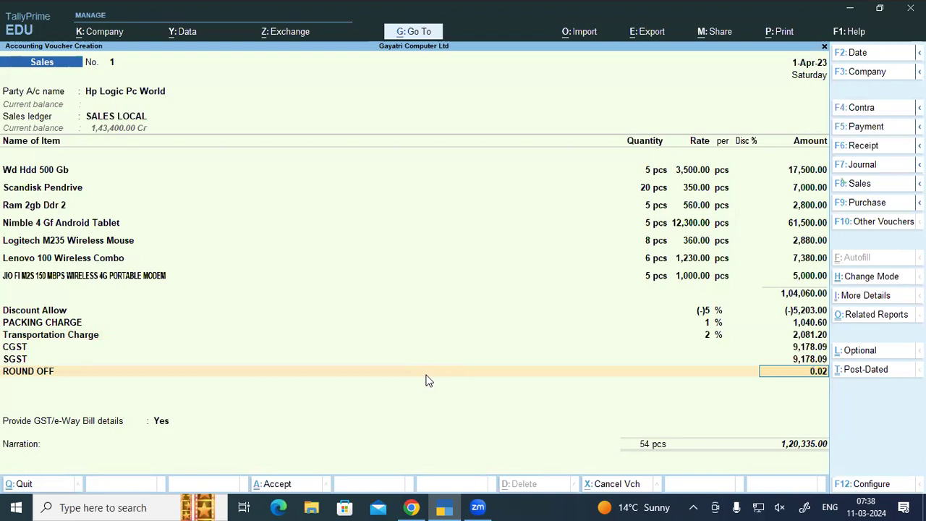
Step: Add a ROUND OFF line of 0.02 below SGST, bringing the total to 1,20,335
key(BackSpace)
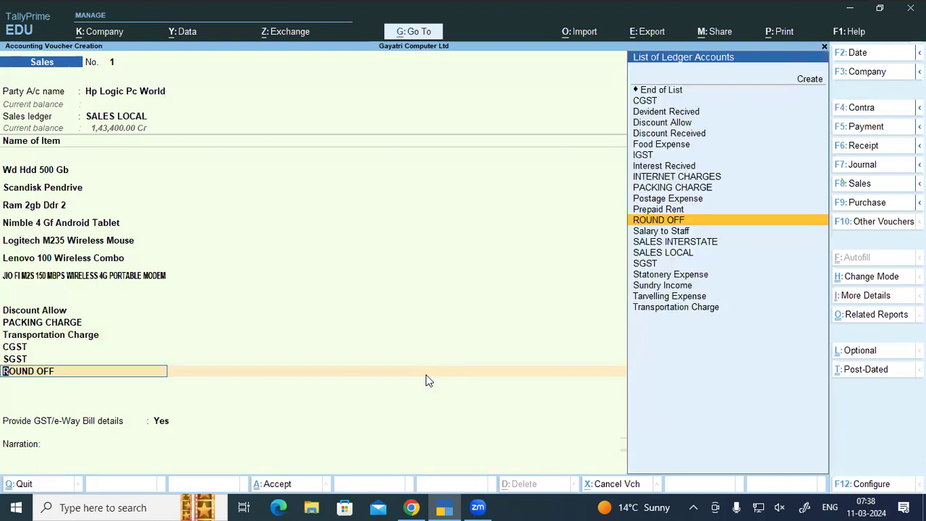
text(E)
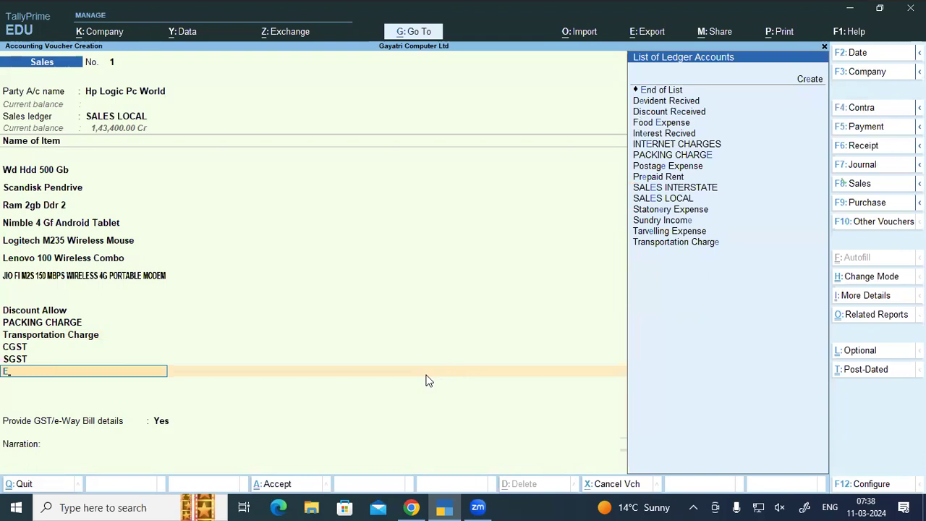
key(Return)
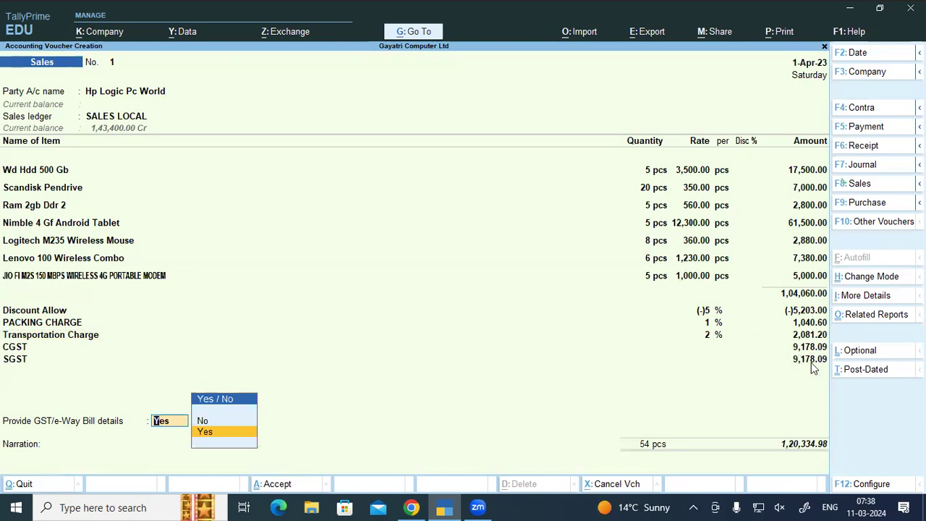
key(BackSpace)
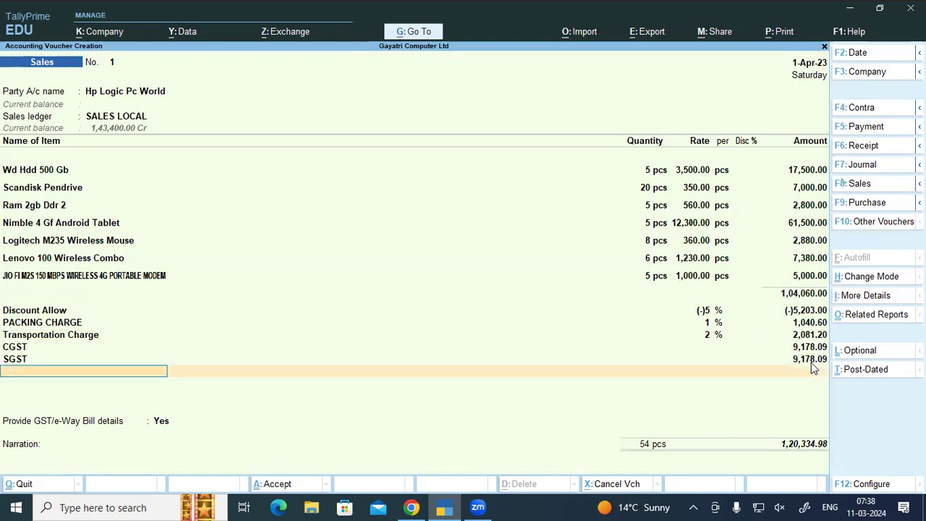
text(rou)
key(Return)
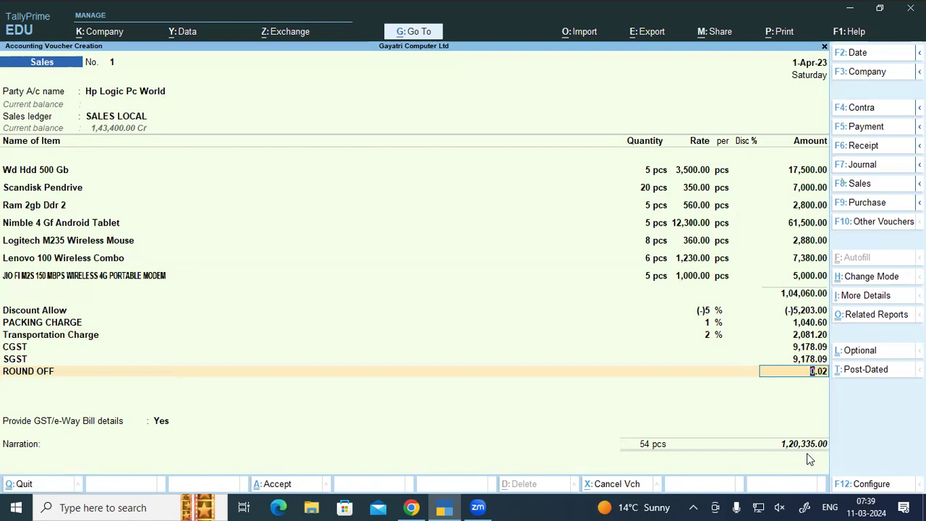
key(ctrl)
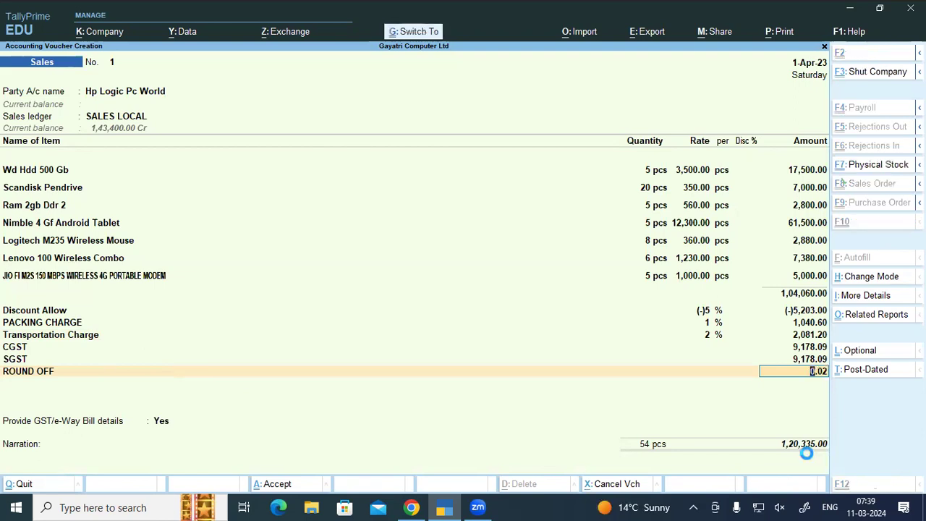
Step: Save Sales voucher No. 1 without e-Way Bill details and switch to the Chrome guide
key(ctrl+a)
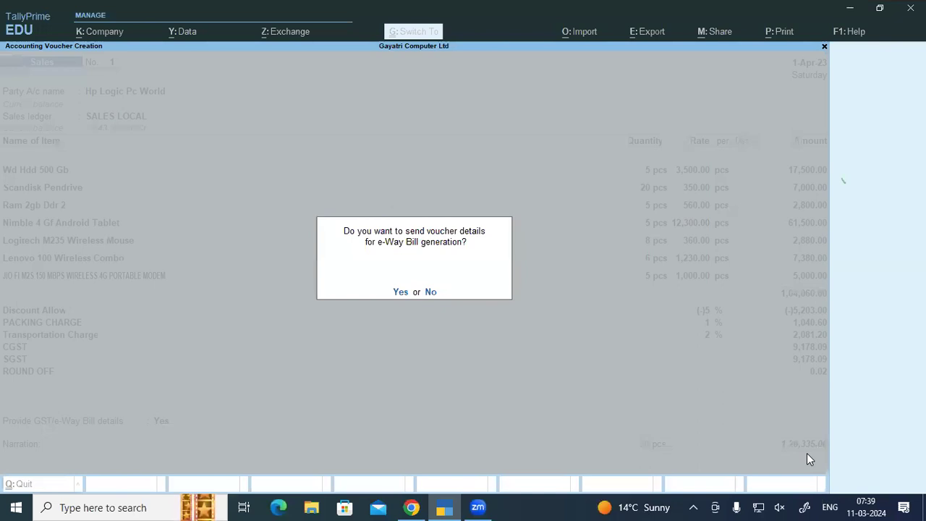
click(428, 292)
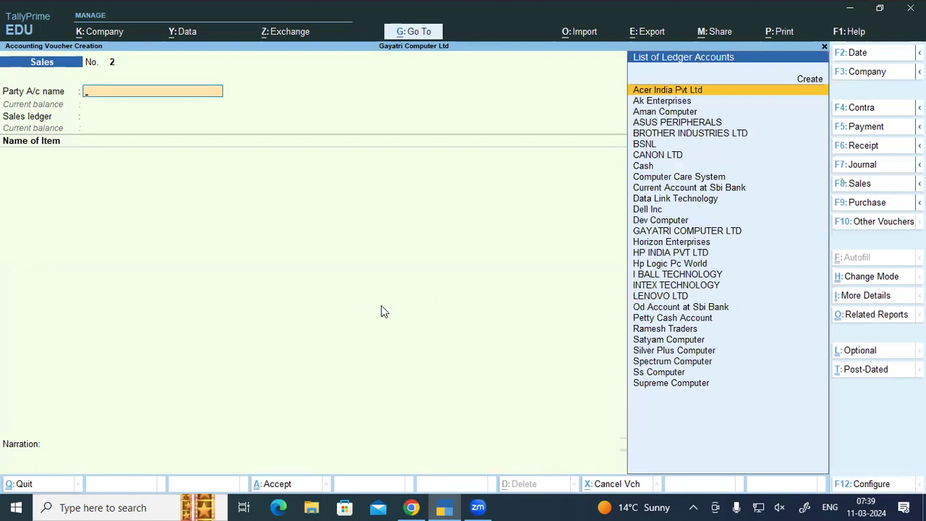
key(alt+Tab)
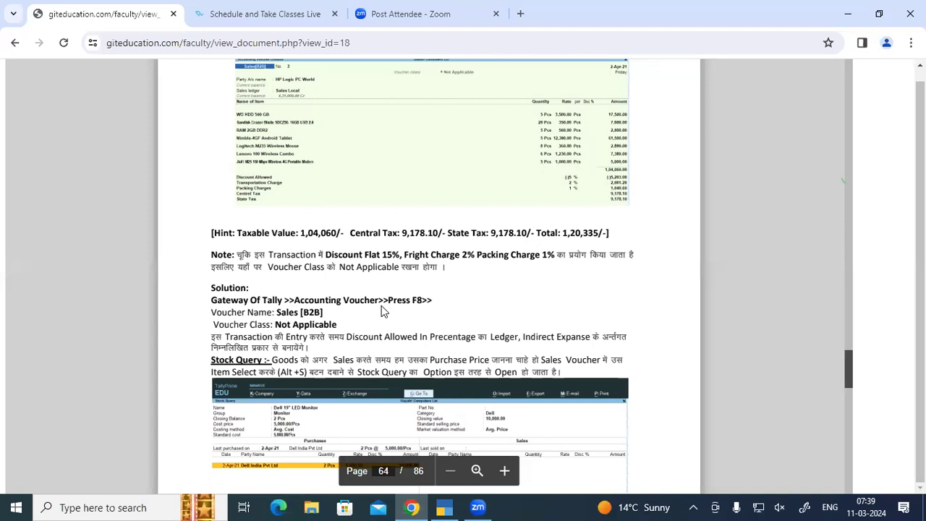
Step: Read the PDF's Stock Query note with the Dell 19" LED Monitor example, then return to TallyPrime
scroll(382, 308, down, 3)
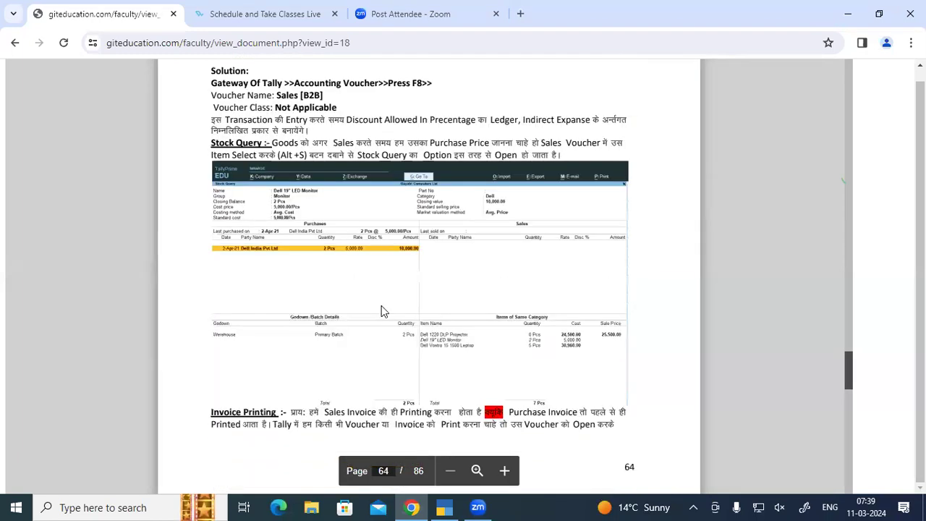
scroll(382, 307, up, 1)
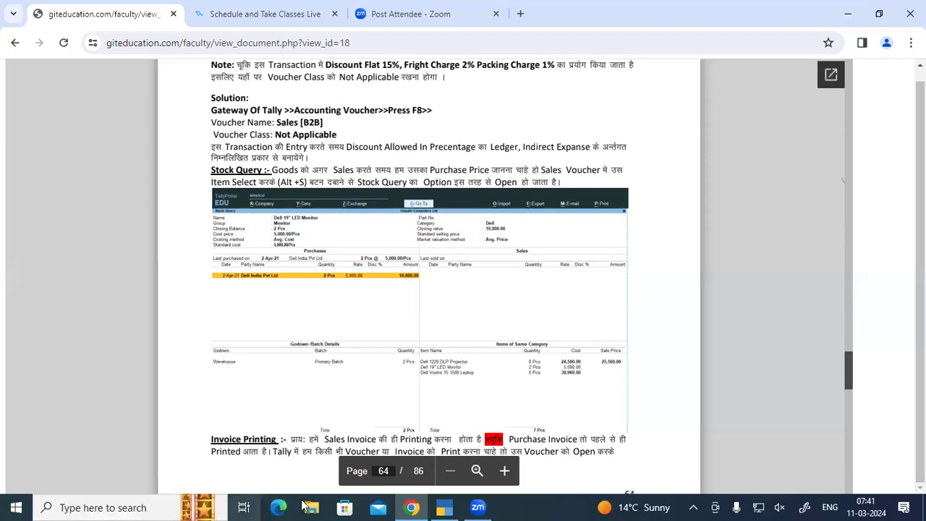
click(443, 507)
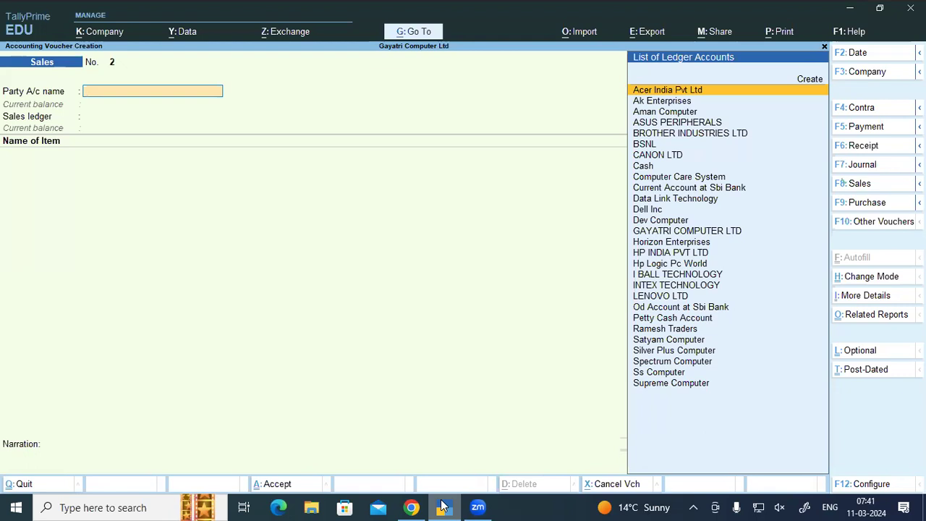
Step: Abandon the blank sales voucher and open the Day Book
key(Escape)
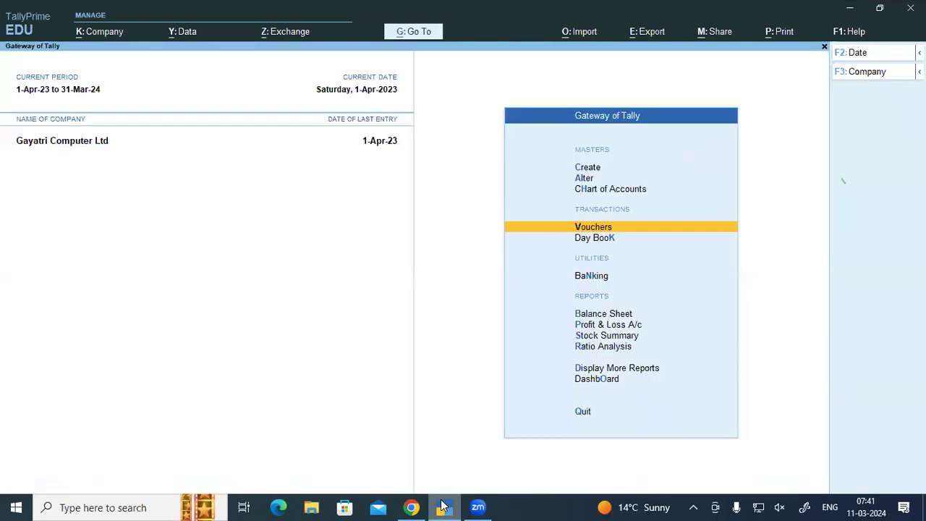
key(Escape)
key(Escape)
key(d)
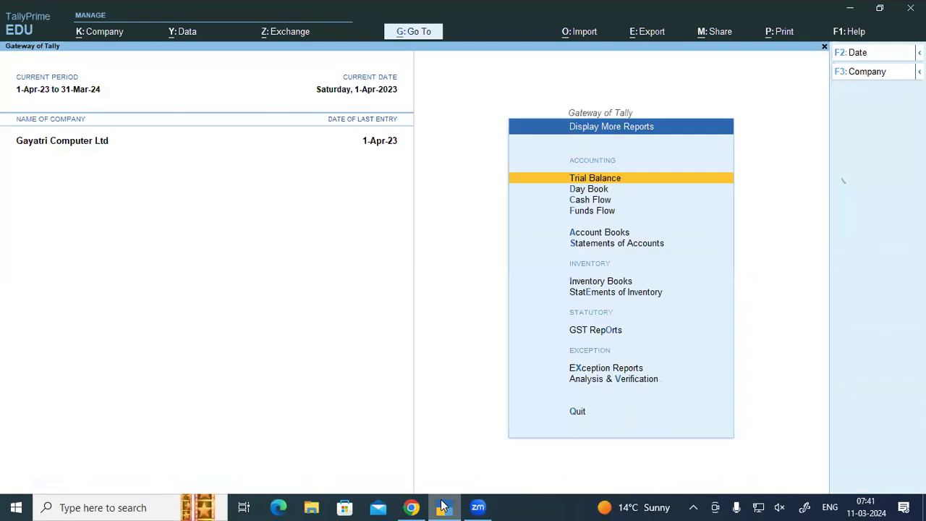
key(d)
Step: Filter the Day Book to Sales vouchers and open the Hp Logic Pc World sale
key(F4)
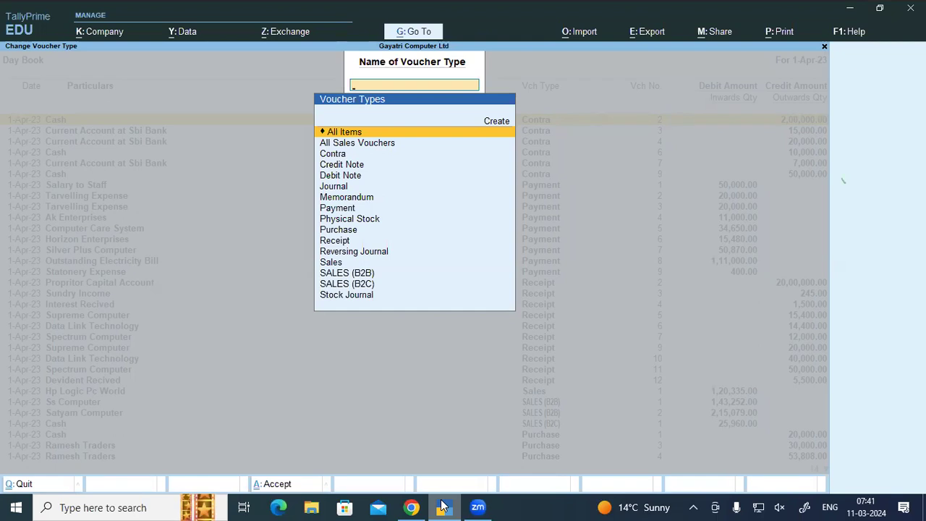
key(Down)
key(Down)
key(Down)
key(Down)
key(Down)
key(Down)
key(Down)
key(Down)
key(Down)
key(Down)
key(Down)
key(Down)
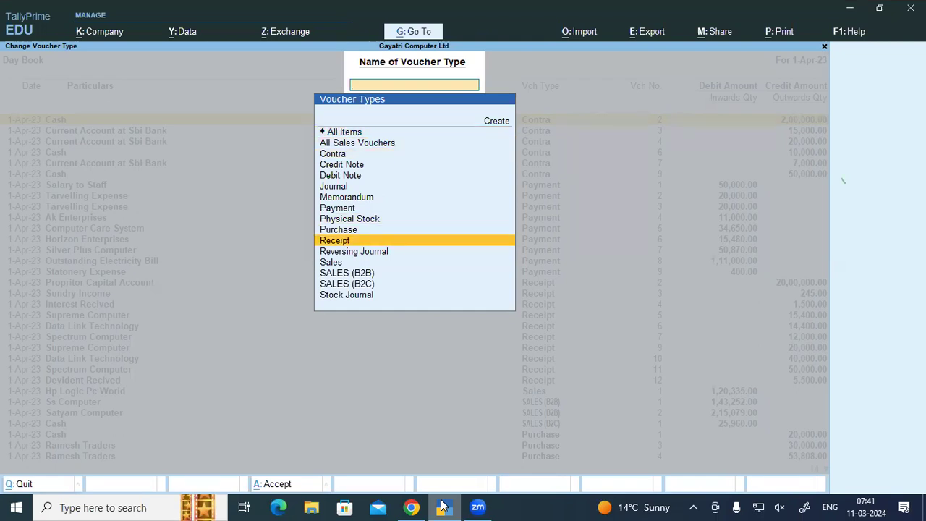
key(Down)
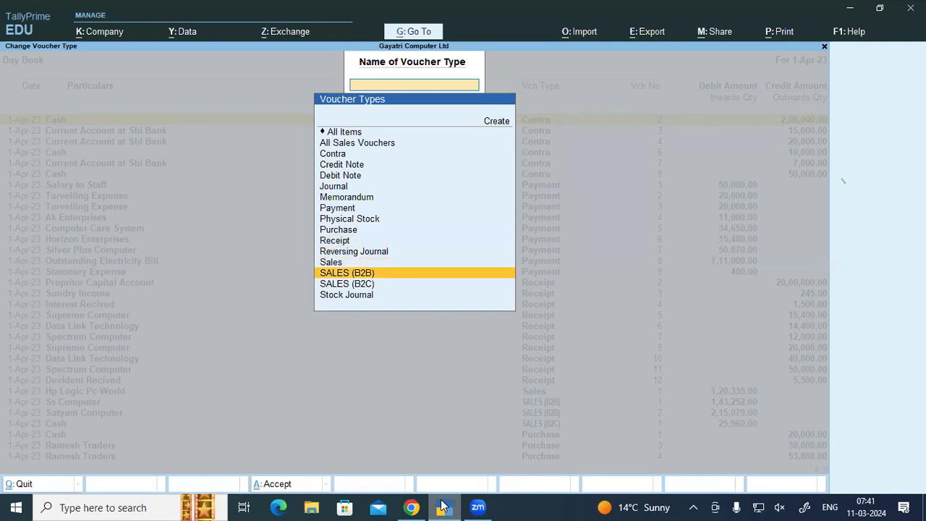
key(Up)
key(Return)
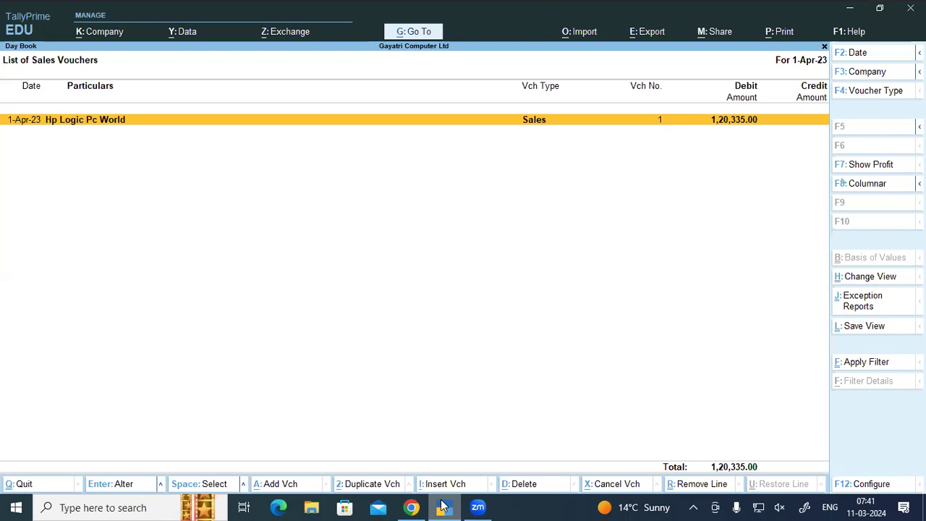
key(Return)
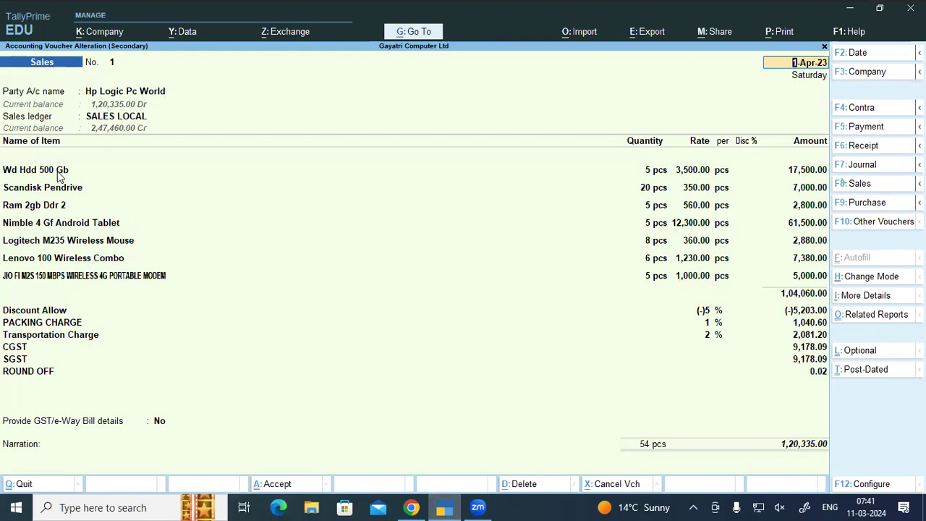
Step: Run a Stock Query on the Wd Hdd 500 Gb item line
click(72, 192)
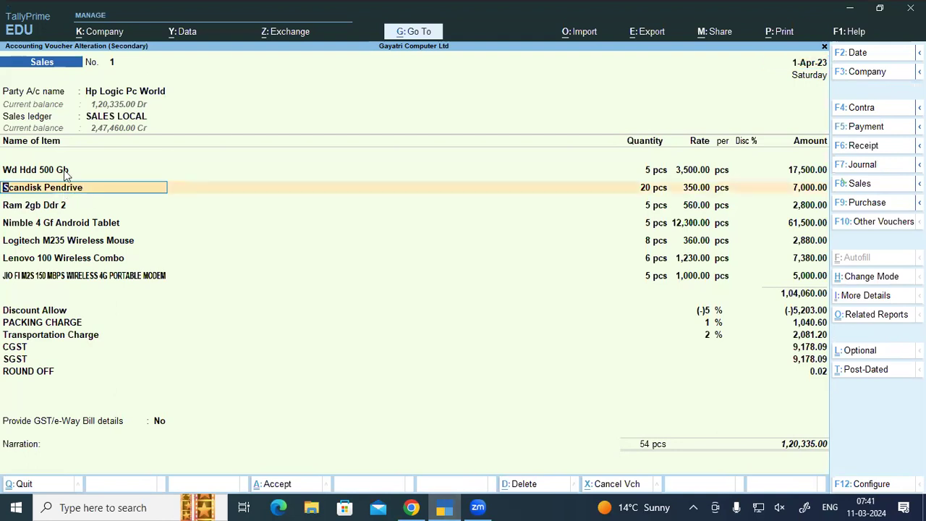
click(64, 172)
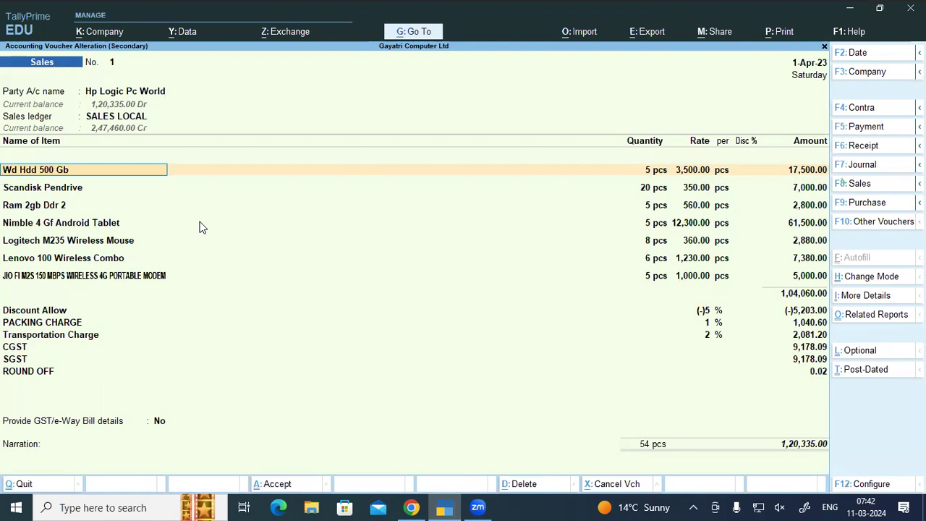
key(alt+s)
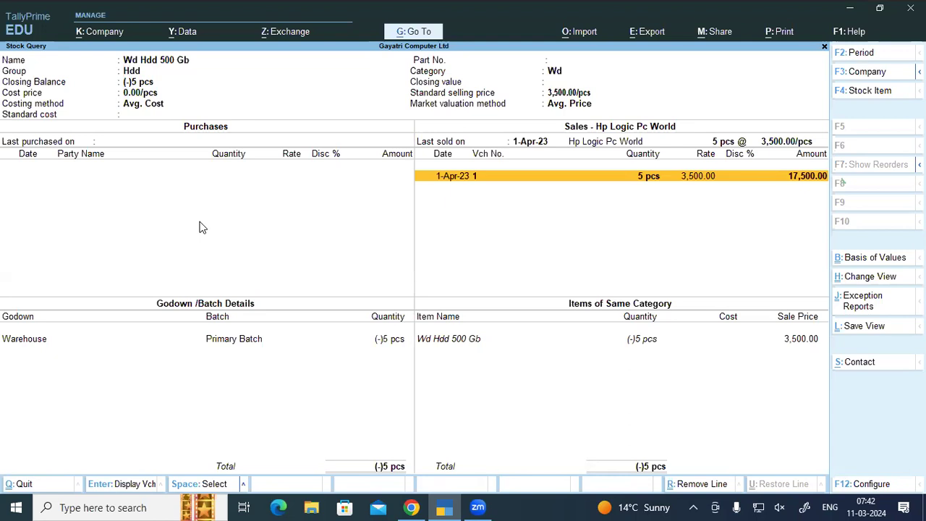
key(Return)
key(Return)
Step: Quit the voucher without changes and back out to the Gateway of Tally
key(Escape)
key(Escape)
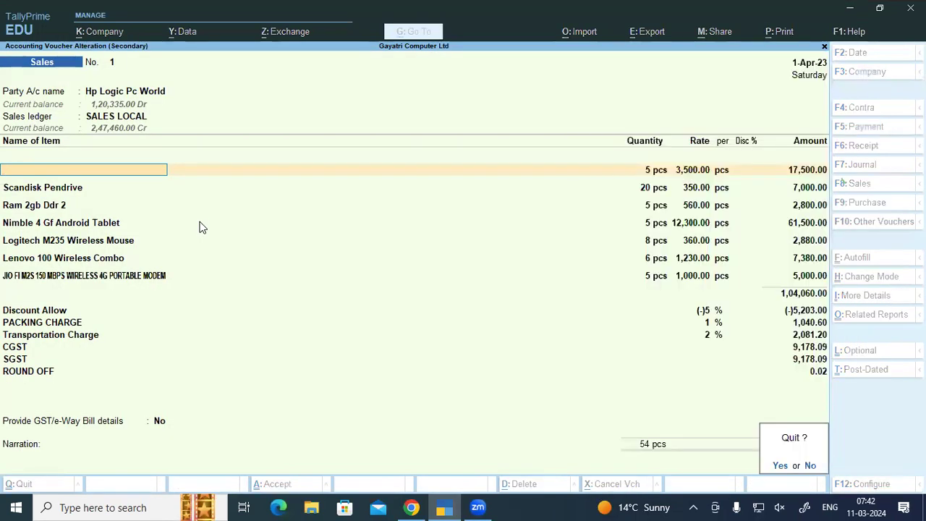
key(y)
key(Escape)
key(Escape)
key(Escape)
key(n)
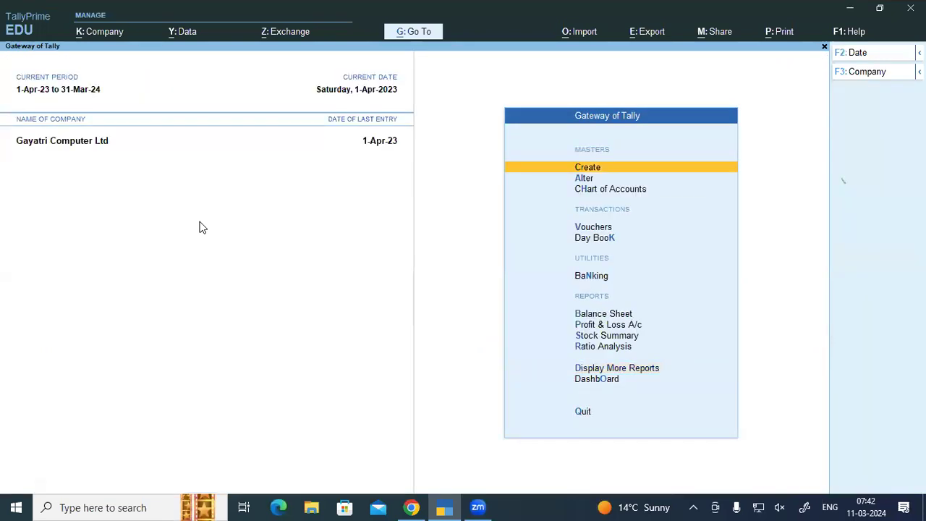
Step: Start Sales voucher No. 2 for Acer India Pvt Ltd under SALES LOCAL with item Asus G41 Motherboard
key(v)
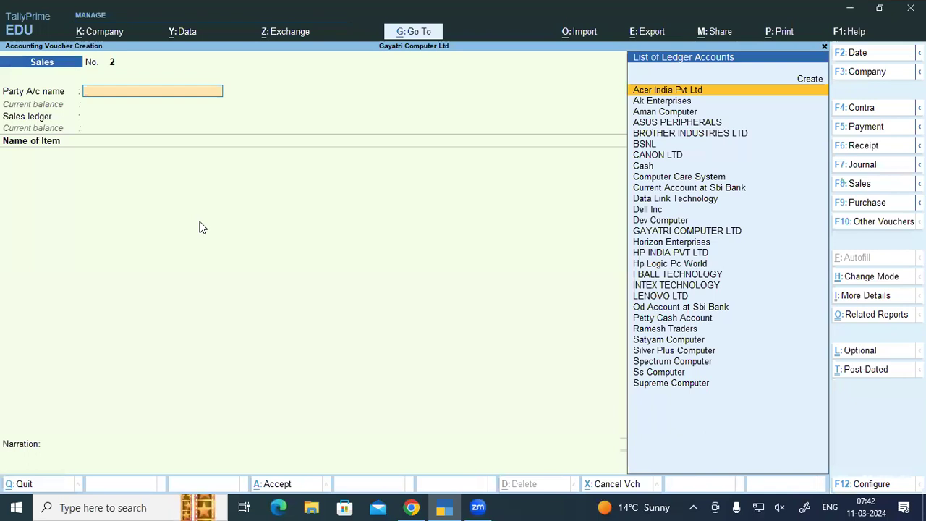
key(Return)
key(Return)
key(Return)
key(Return)
key(Return)
key(Return)
key(Return)
key(Return)
key(Return)
key(Return)
key(Return)
key(Return)
key(Return)
key(Return)
key(Return)
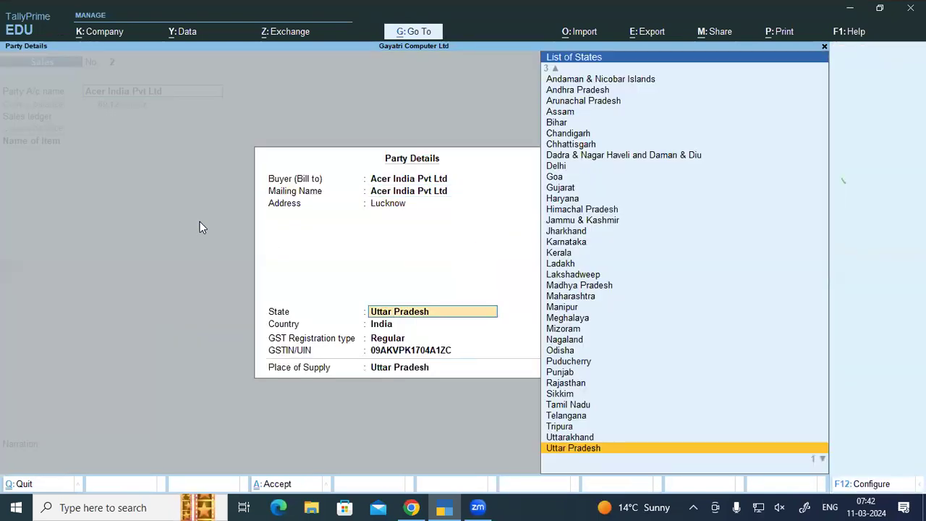
key(Down)
key(Return)
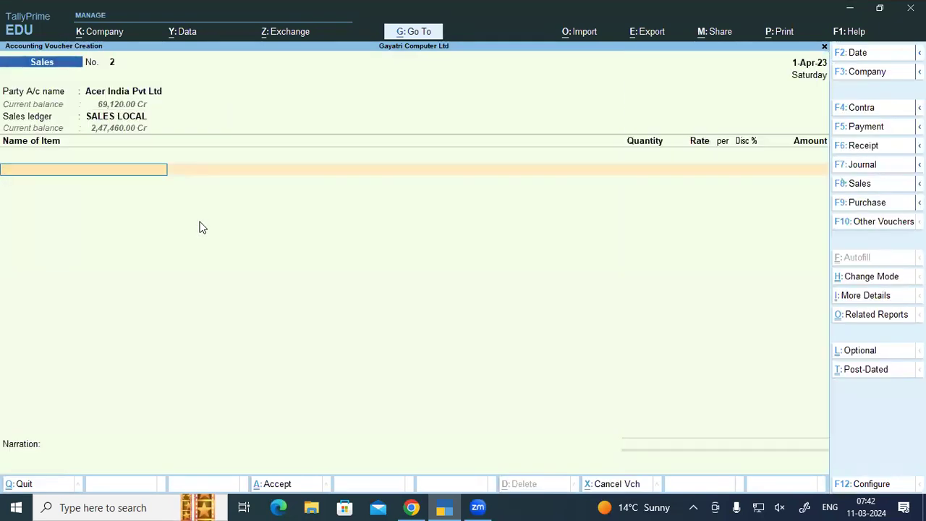
text(S)
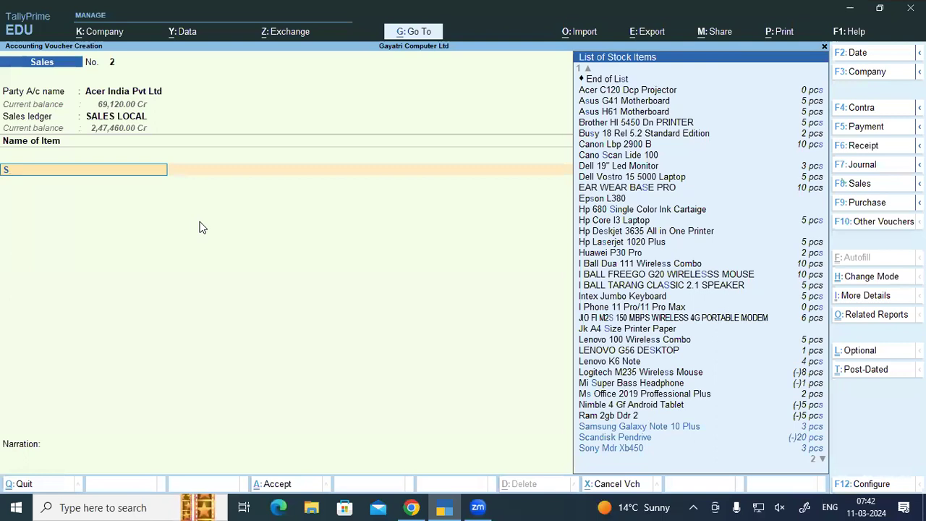
key(Down)
key(Down)
key(Down)
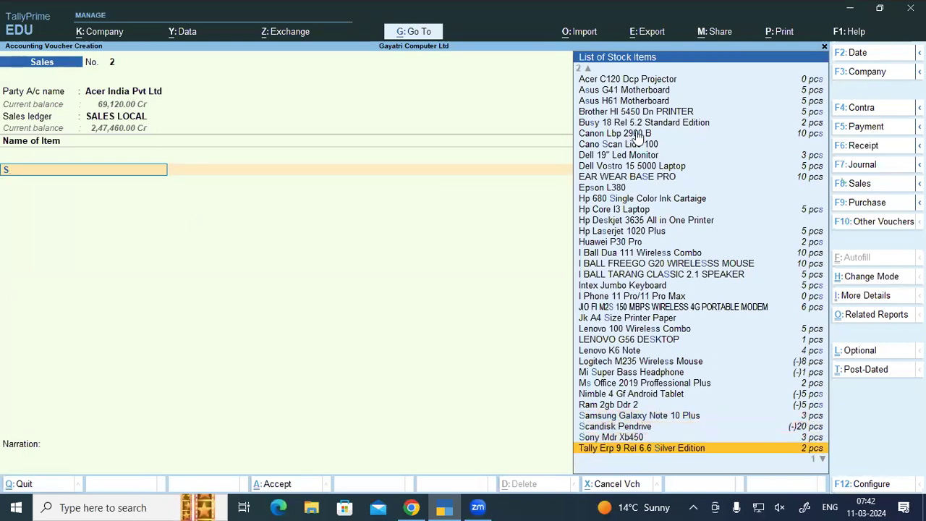
click(640, 93)
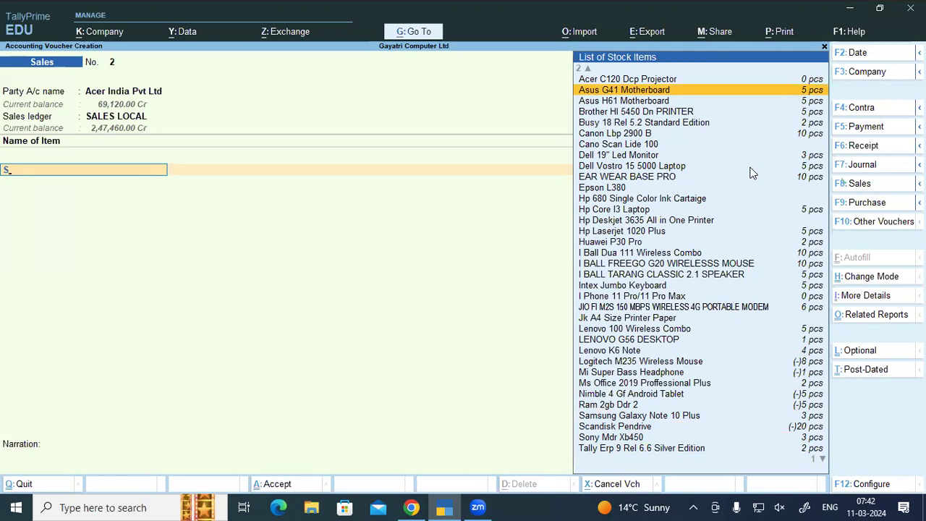
key(Return)
key(Escape)
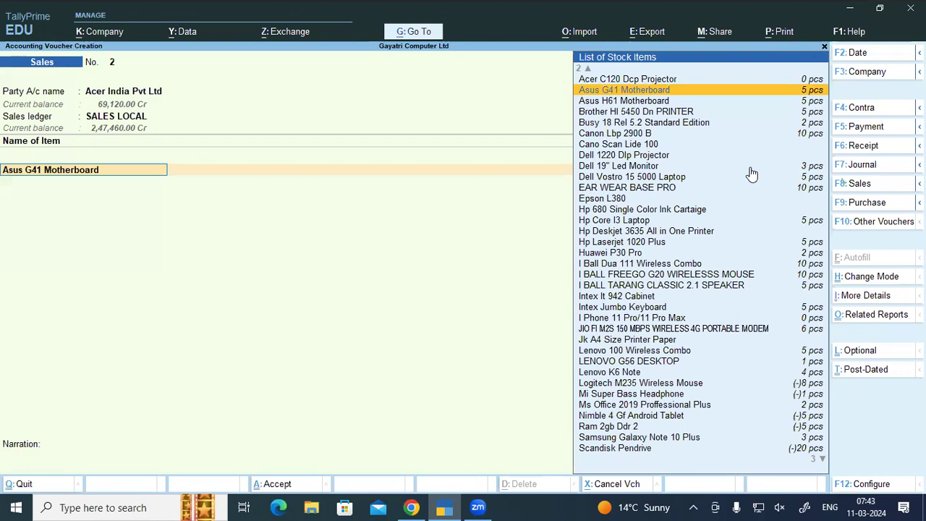
key(Return)
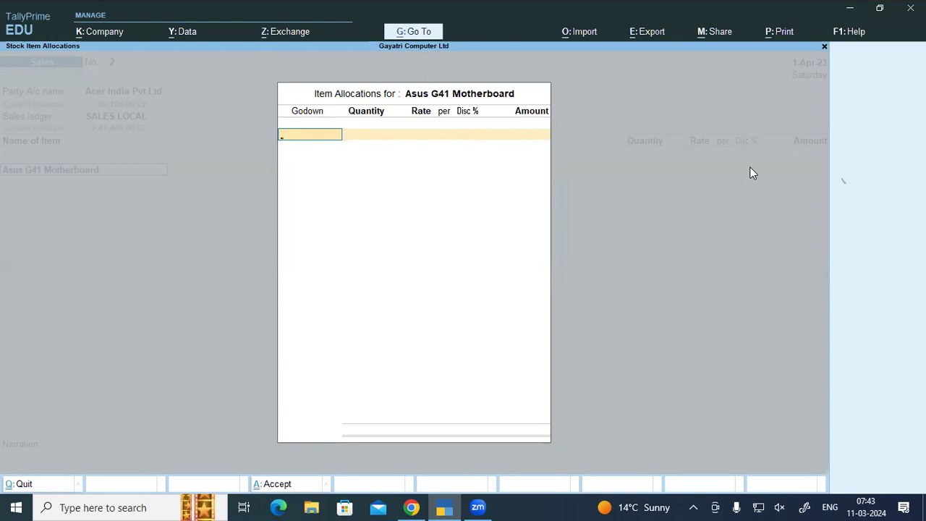
Step: View the Asus G41 Motherboard's Stock Query twice, returning to the voucher each time
key(Escape)
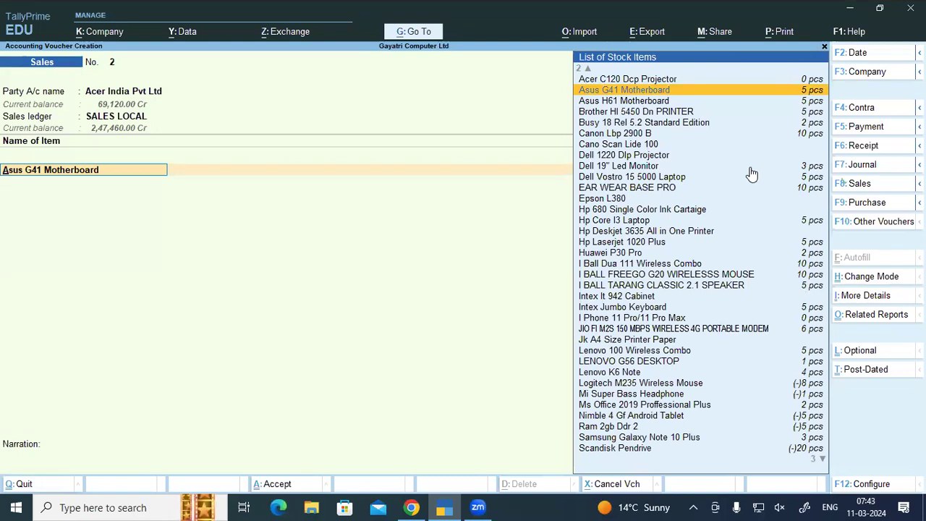
key(alt+s)
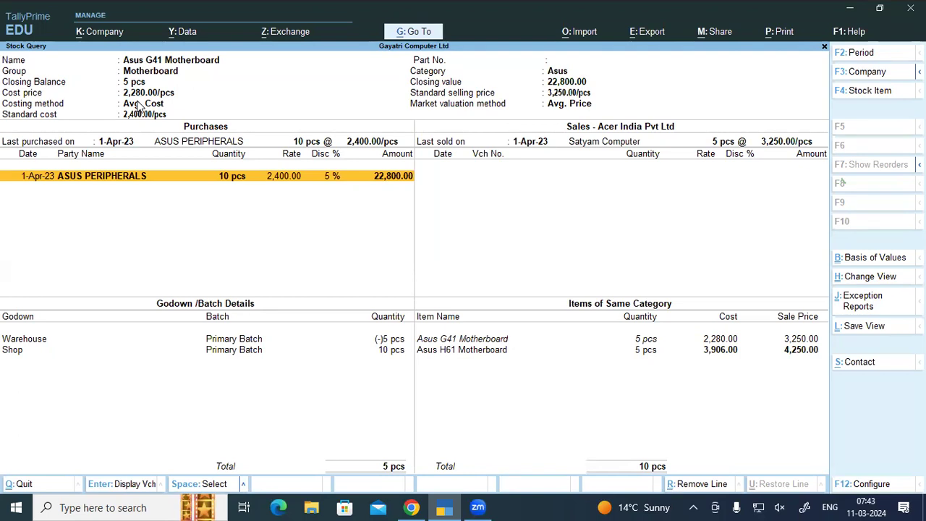
key(Escape)
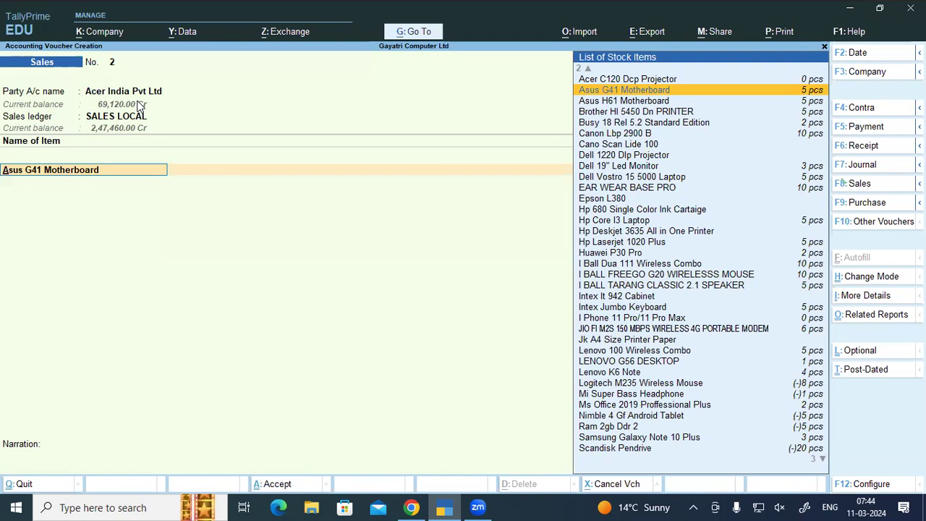
key(alt+s)
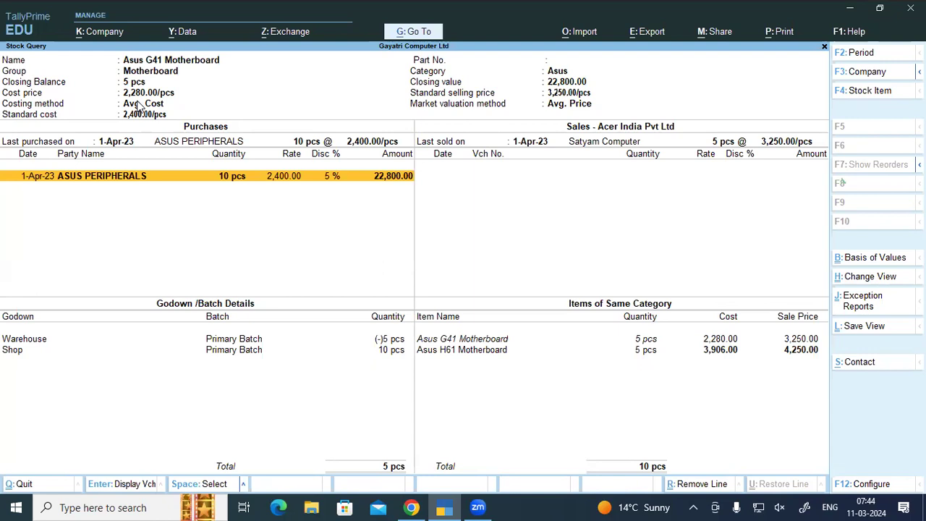
key(Escape)
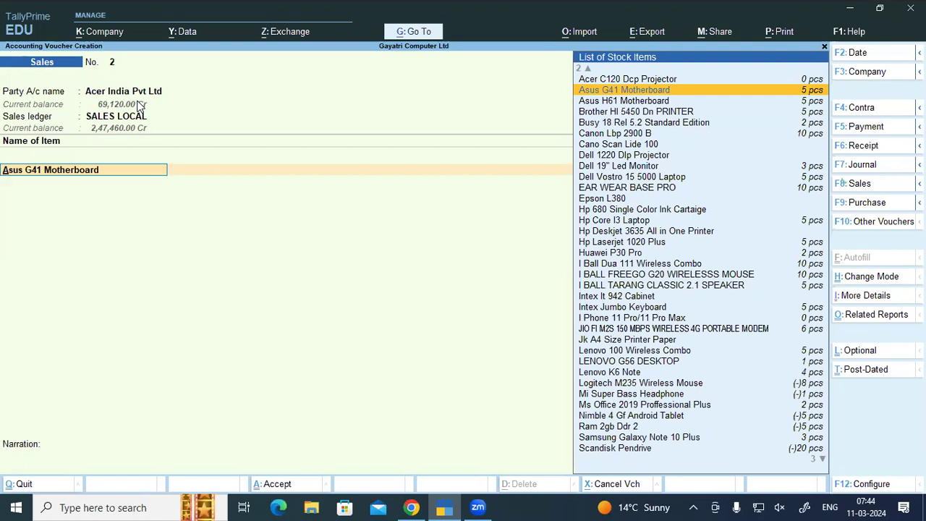
Step: Allocate 1 Asus G41 Motherboard from Warehouse at a rate of 3,000
key(Return)
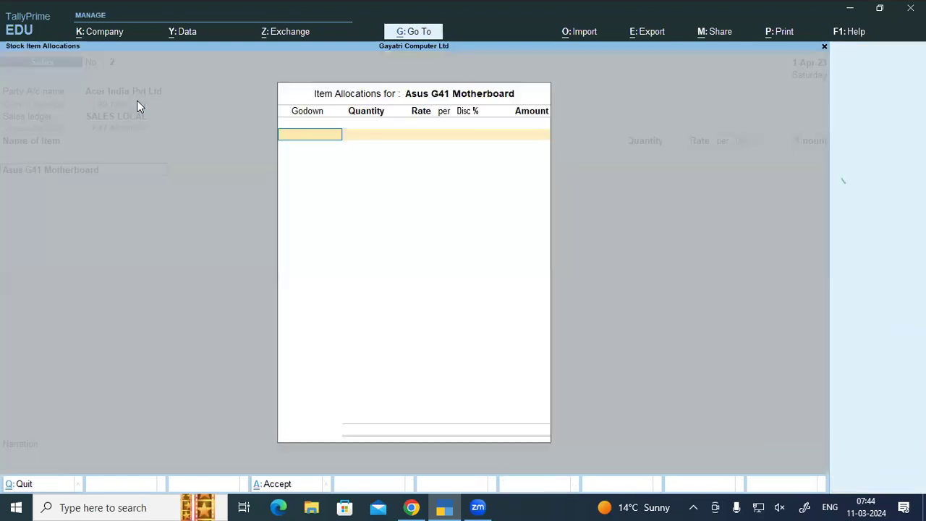
text(Ware)
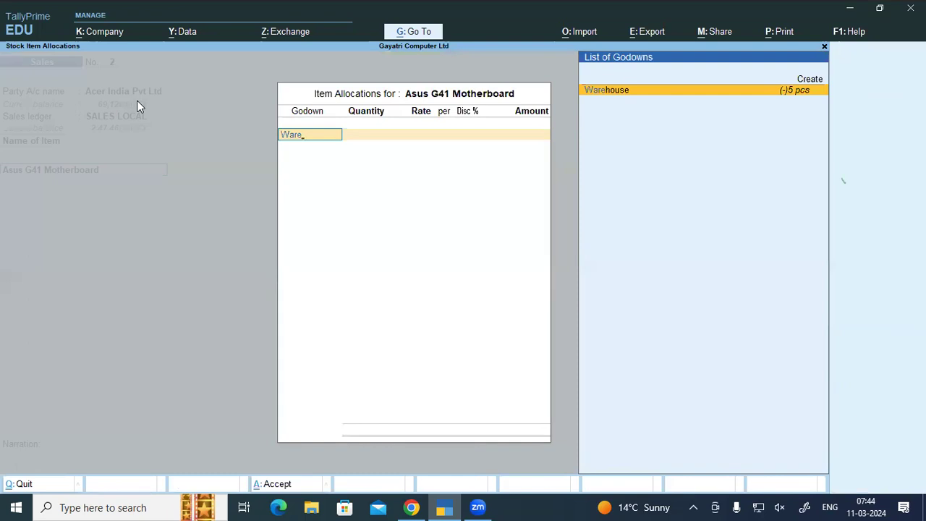
key(Return)
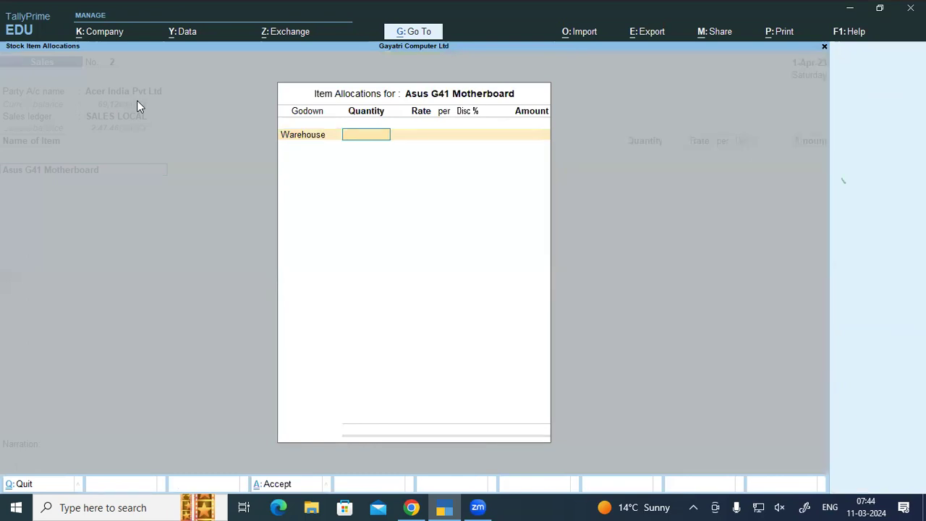
text(1)
key(Return)
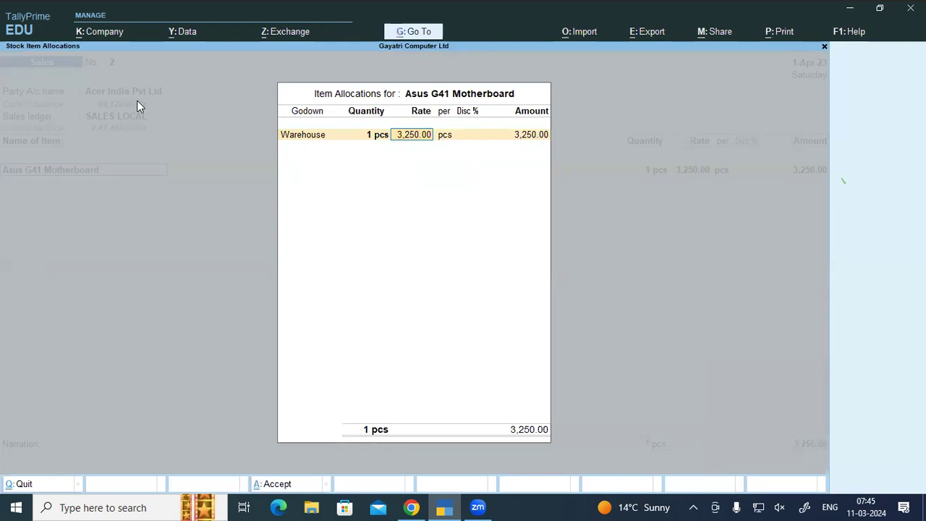
key(BackSpace)
text(3000)
key(Return)
key(Return)
key(Return)
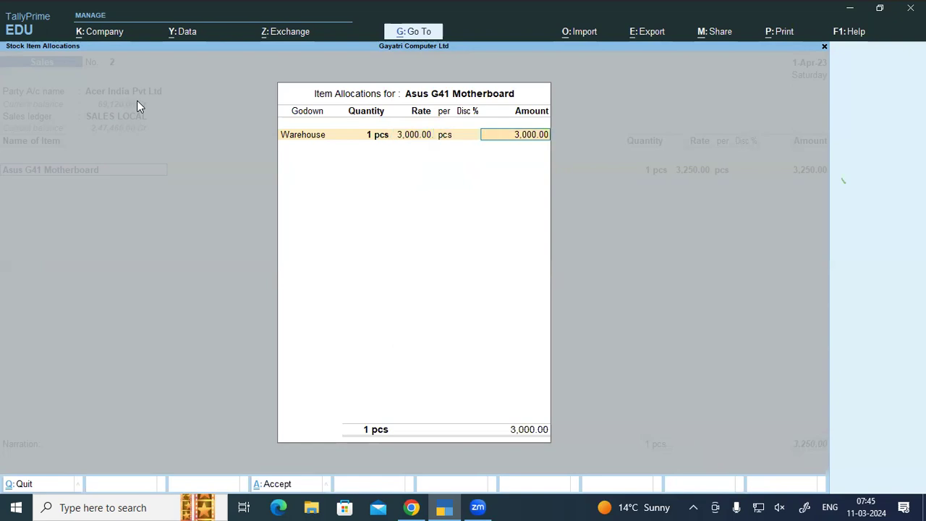
key(Return)
key(Return)
key(Return)
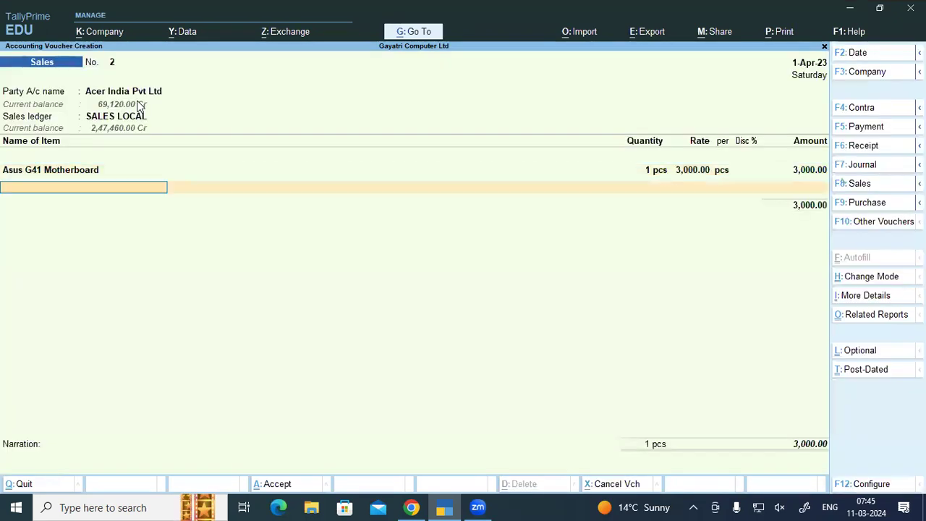
key(Return)
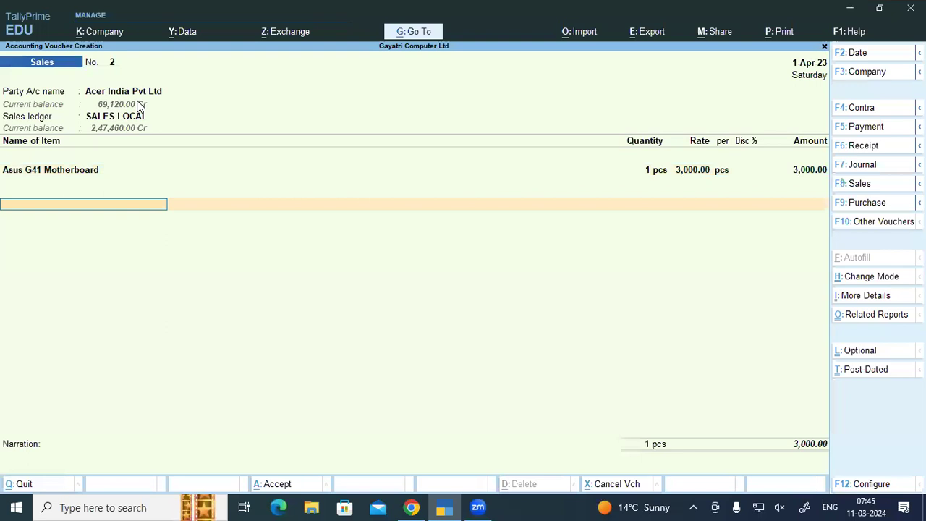
Step: Add CGST and SGST of 270 each and save the 3,540 voucher
text(Cgs)
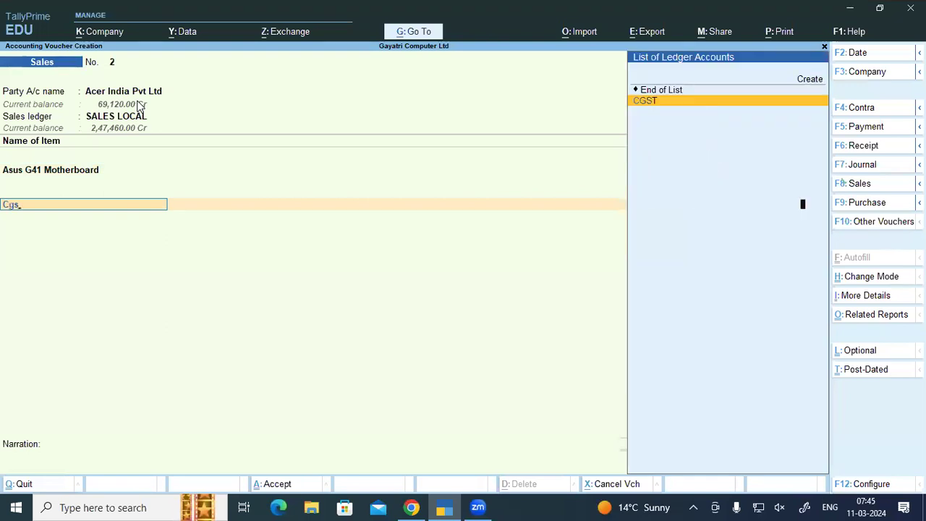
key(Return)
key(Return)
text(Sg)
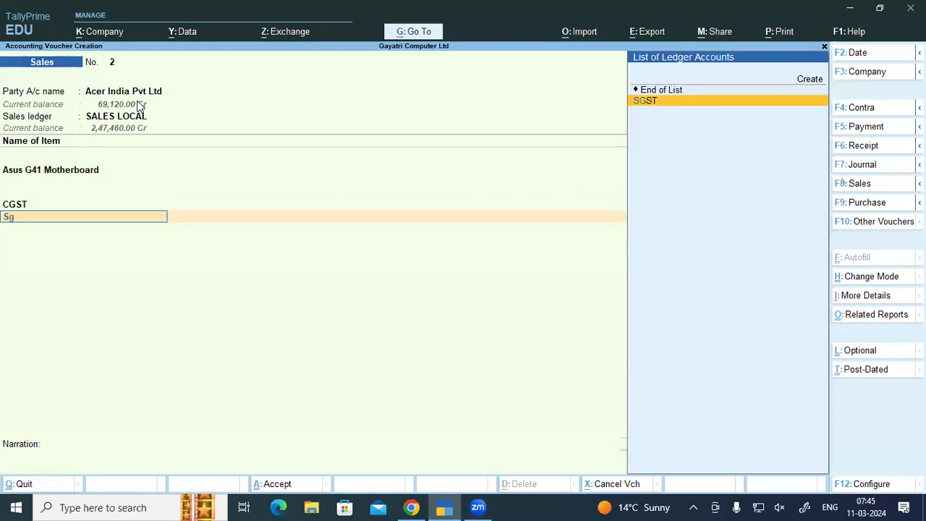
key(Return)
key(Return)
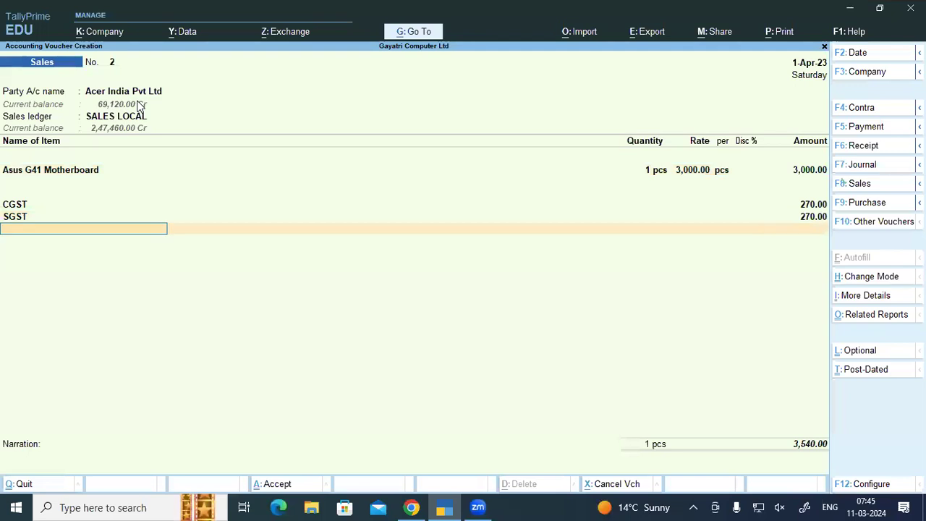
key(ctrl+a)
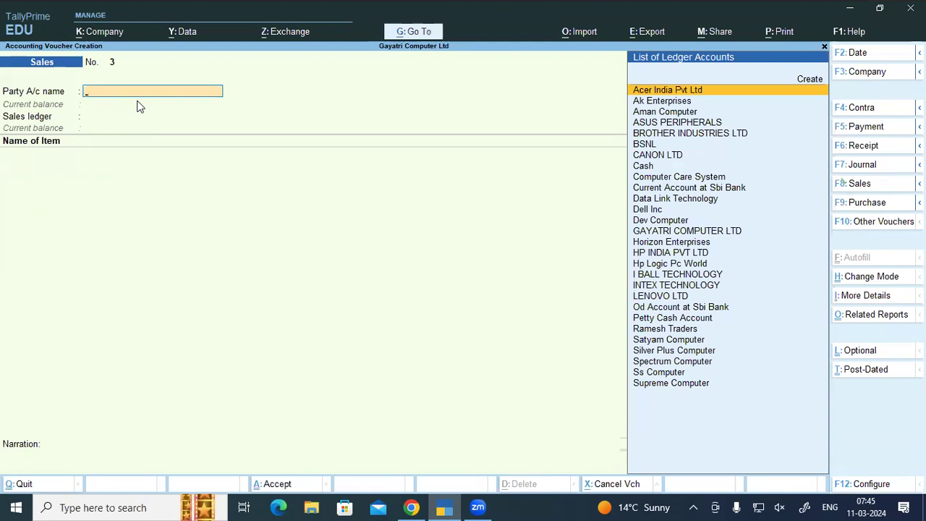
Step: Filter the Day Book to Sales vouchers and reopen Acer India Pvt Ltd voucher No. 2 (3,540)
key(Escape)
key(Up)
key(Up)
key(Up)
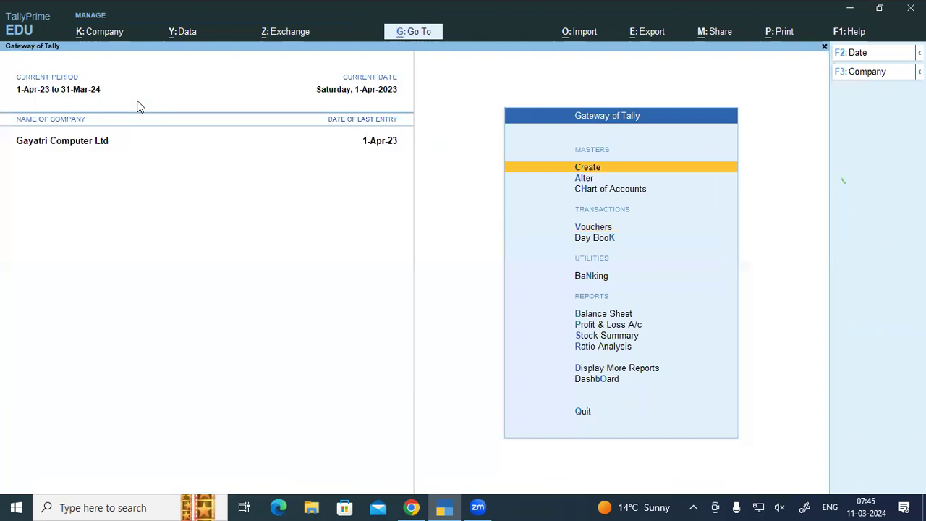
key(d)
key(d)
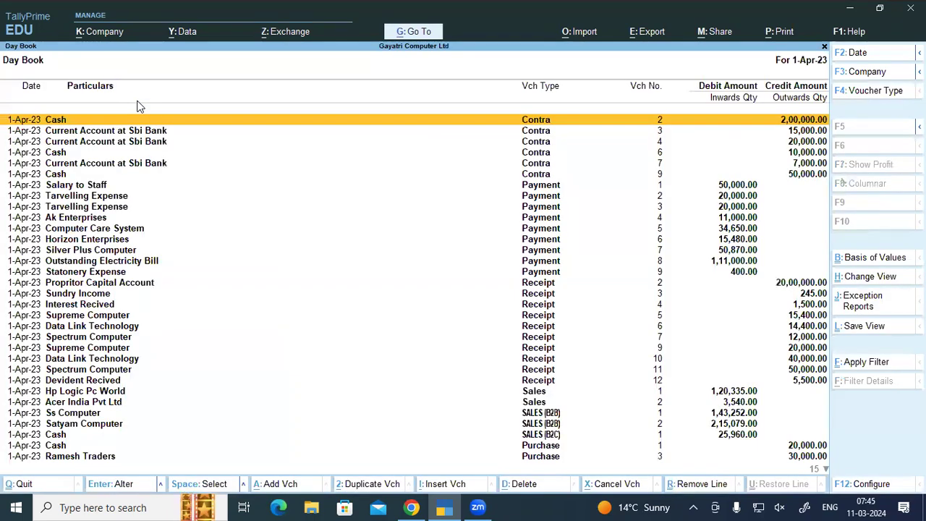
key(F4)
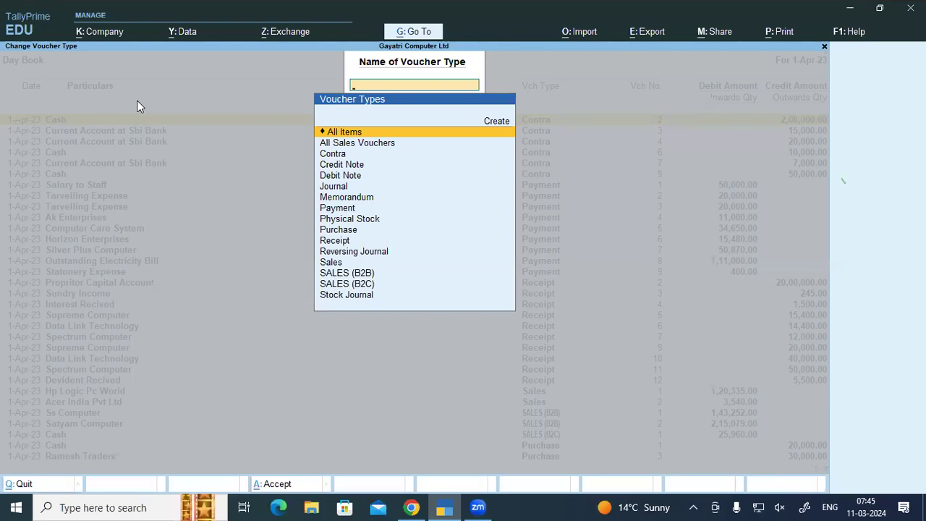
text(Sa)
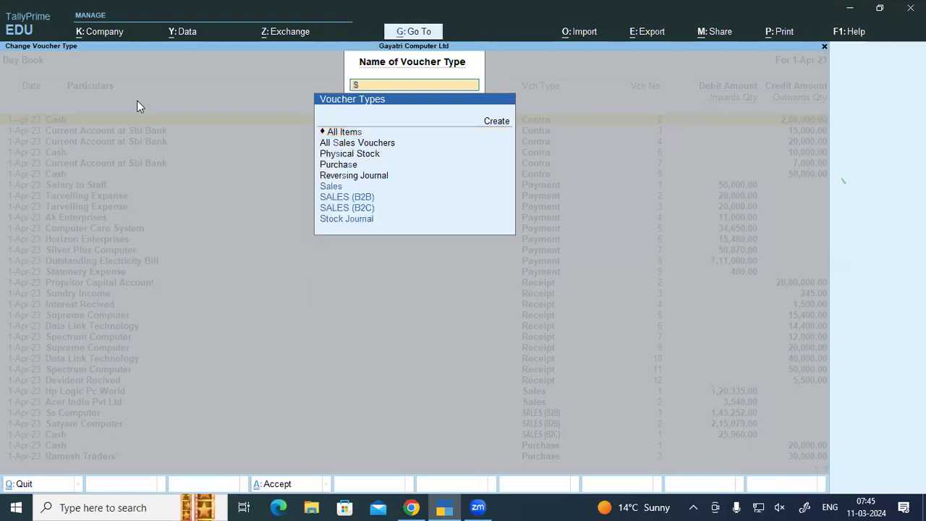
key(Down)
key(Return)
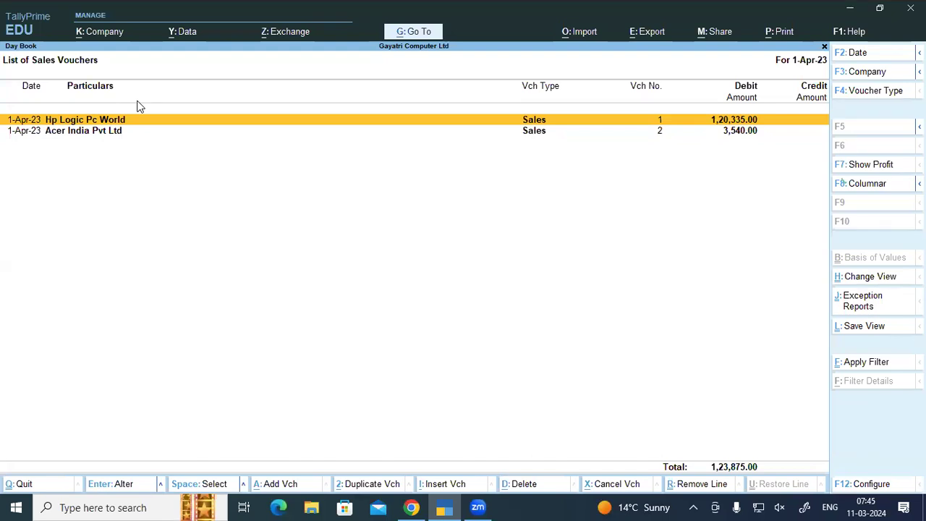
key(Down)
key(Return)
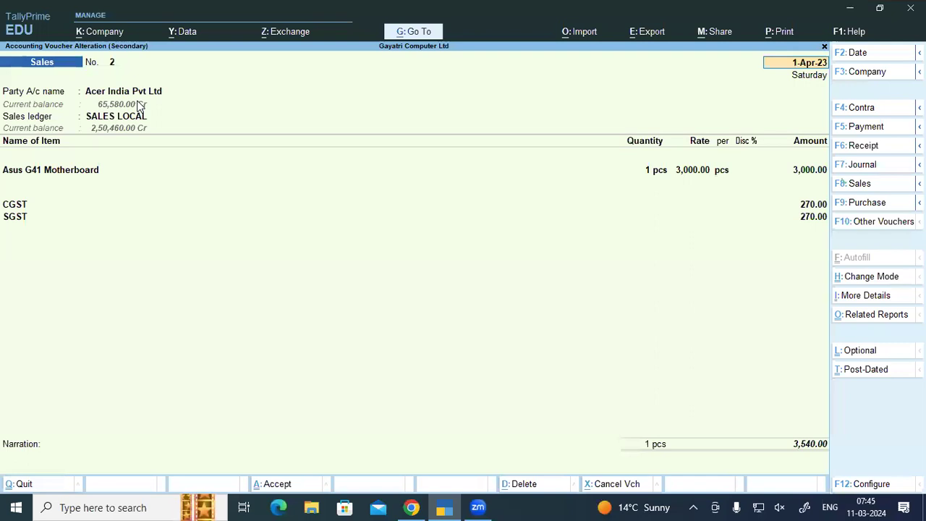
Step: Check the Asus G41 Motherboard stock query for the Acer sale at 3,000 and 4 pcs remaining
click(85, 173)
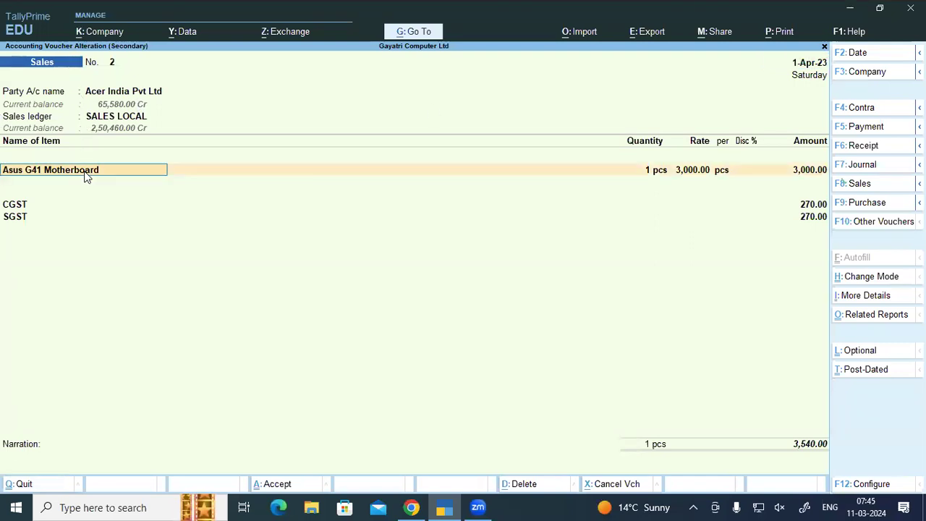
key(alt+s)
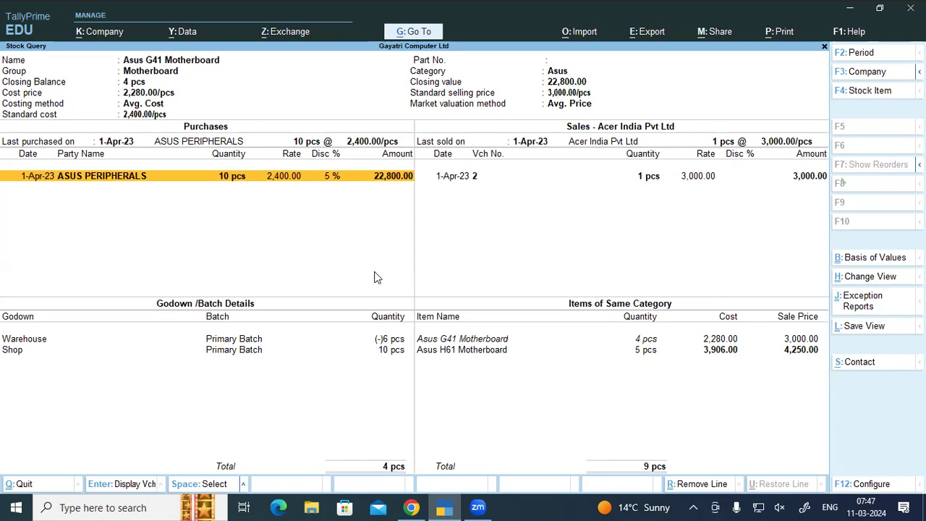
key(Escape)
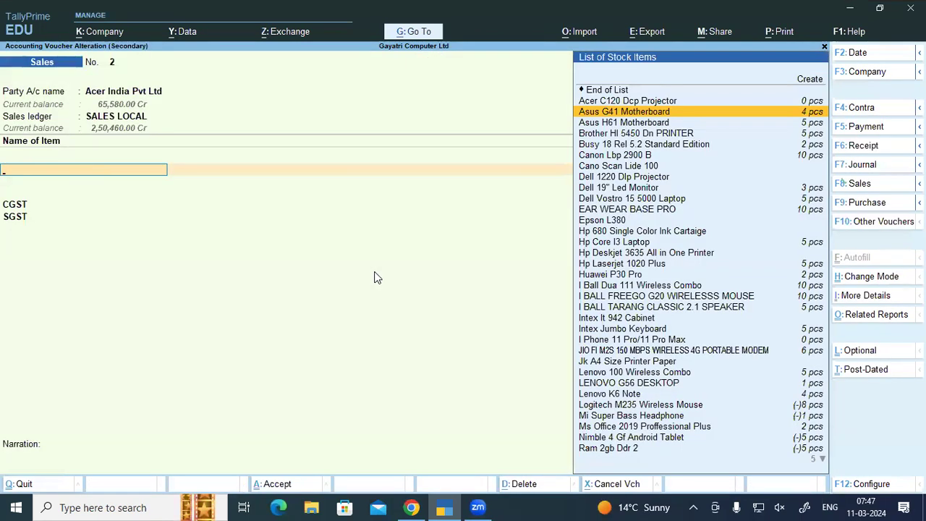
key(Escape)
key(Escape)
key(Escape)
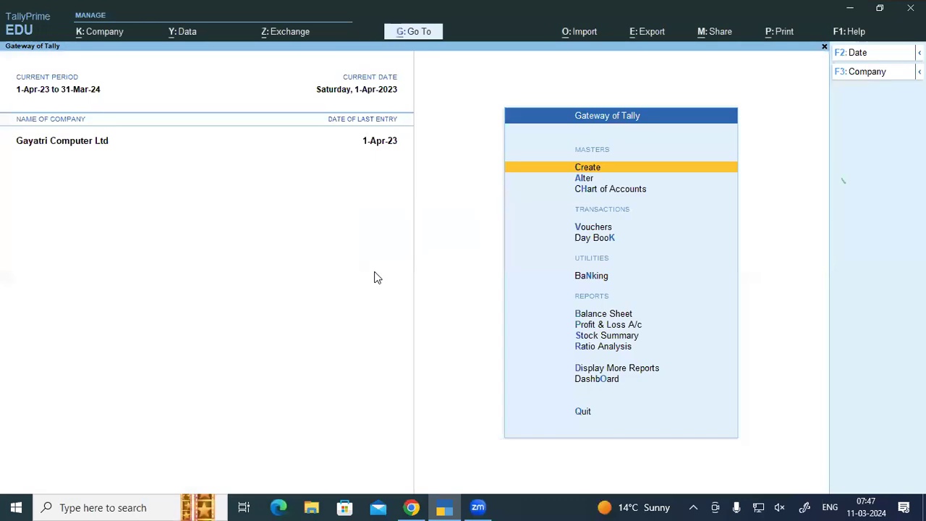
Step: Return to the course PDF and scroll to the Invoice Printing note on page 64
click(410, 507)
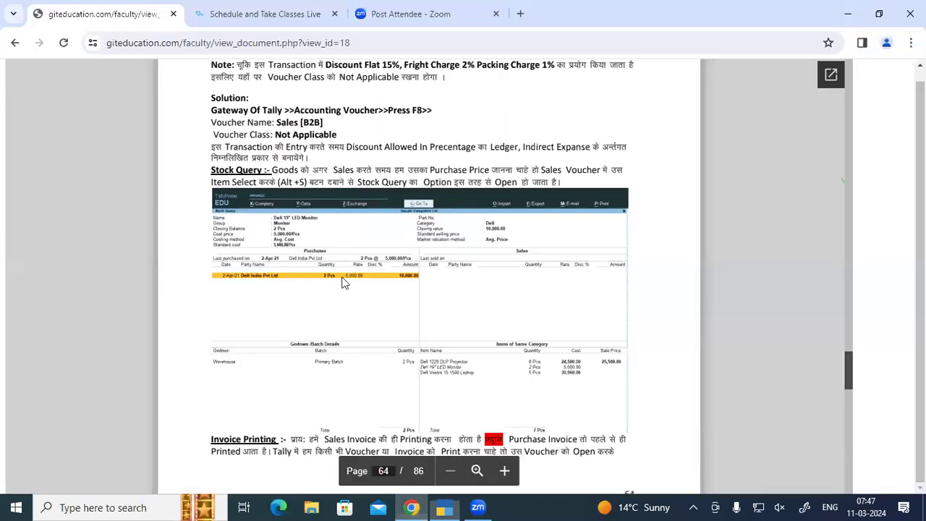
scroll(343, 282, down, 2)
scroll(343, 282, down, 1)
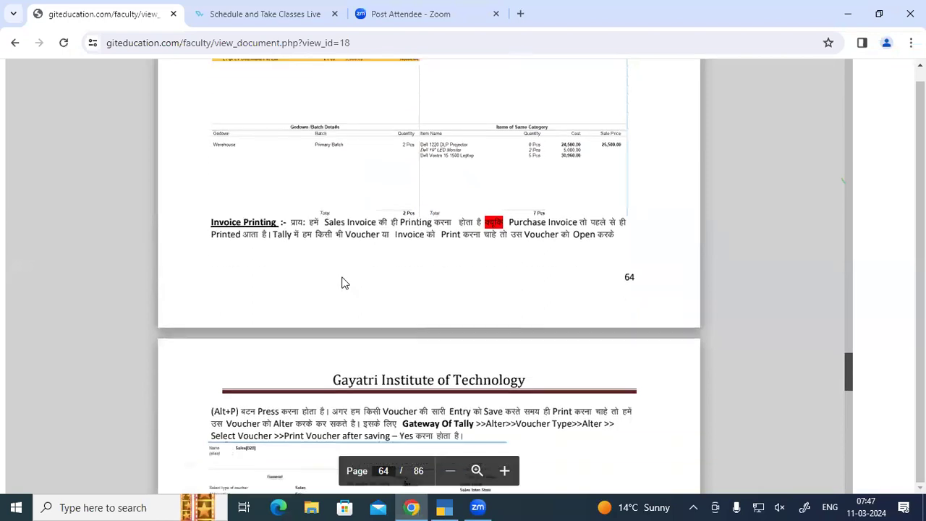
scroll(345, 282, down, 1)
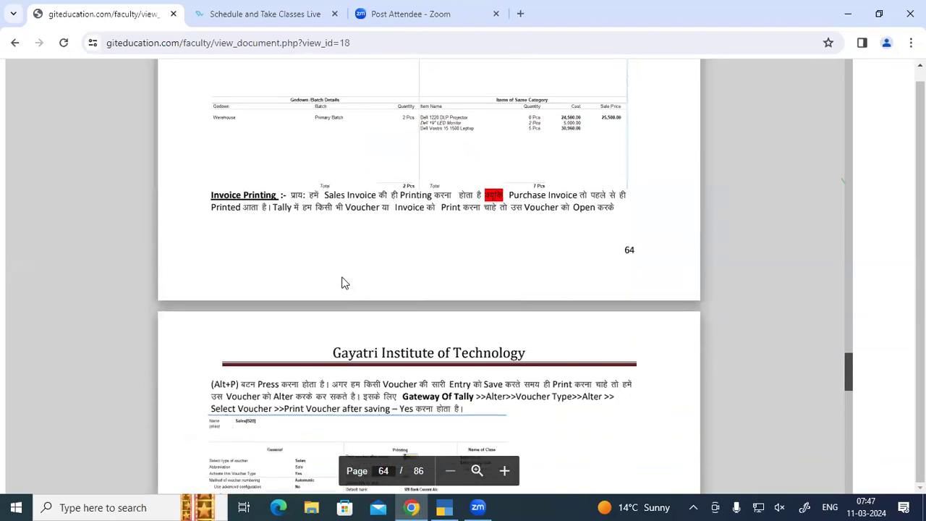
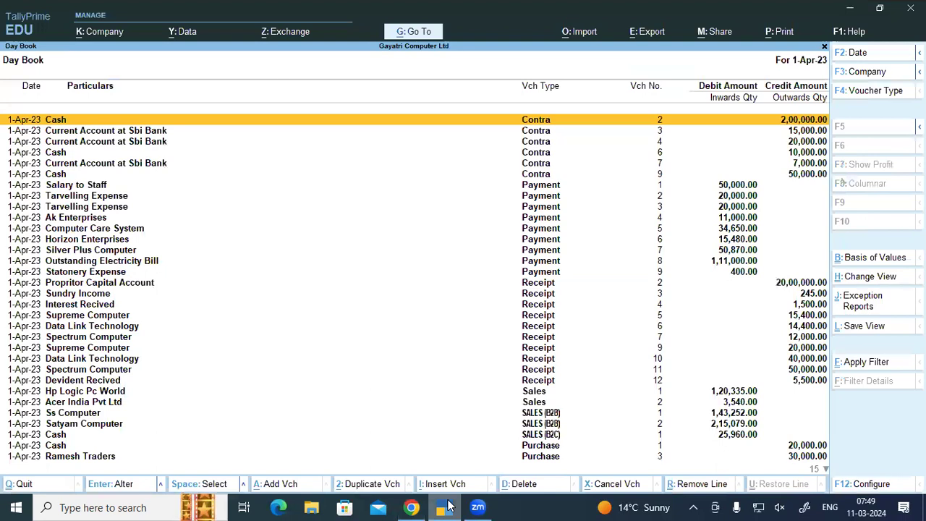
Step: Filter the Day Book to SALES (B2B) and open Satyam Computer's invoice No. 2 (2,15,079.00) for alteration
key(f4)
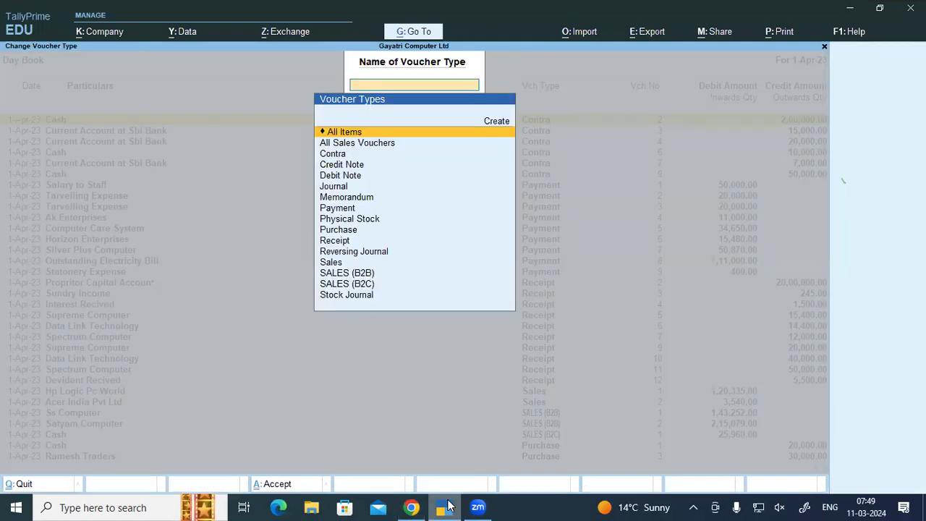
key(Down)
key(Down)
key(Down)
key(Down)
key(Down)
key(Down)
key(Down)
key(Down)
key(Down)
key(Down)
key(Down)
key(Down)
key(Down)
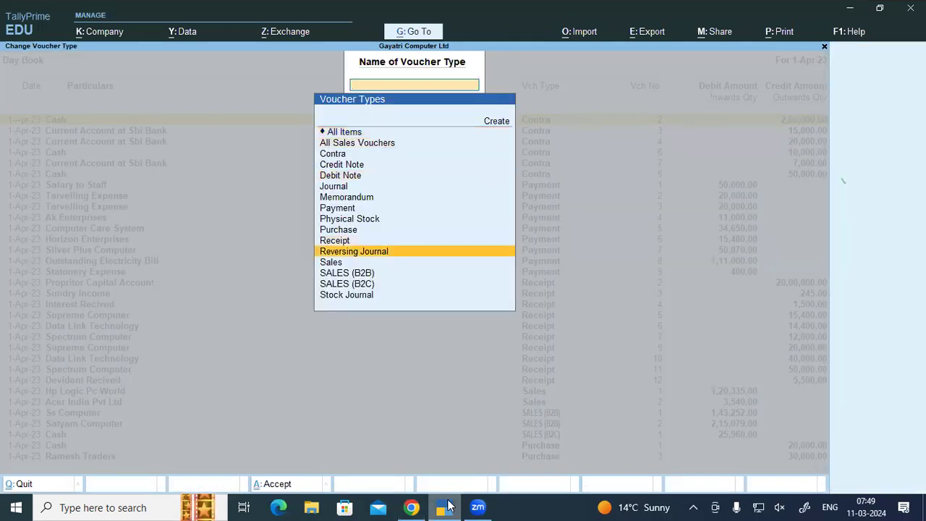
key(Return)
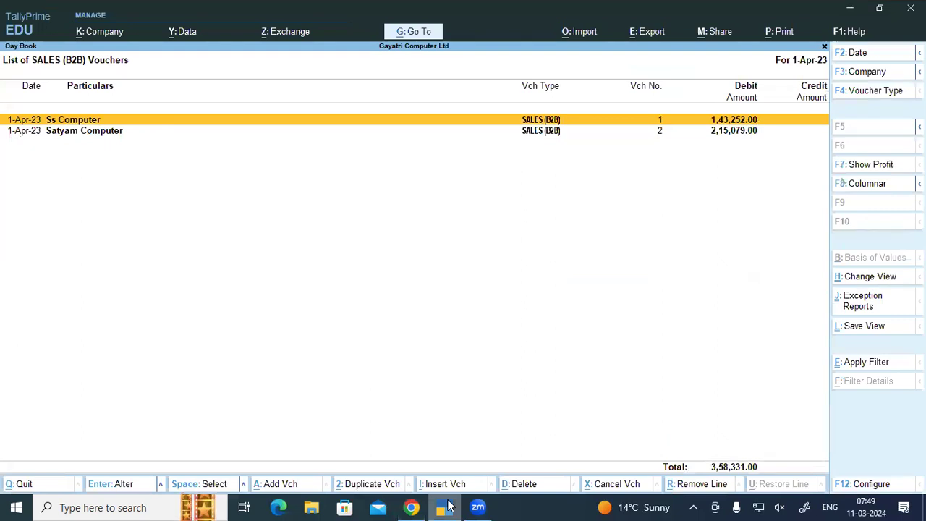
key(Down)
key(Return)
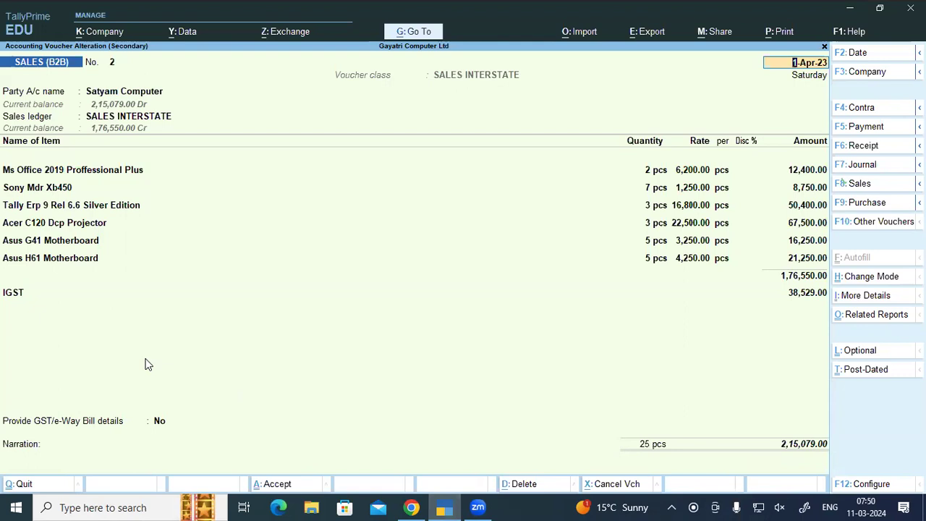
key(alt+p)
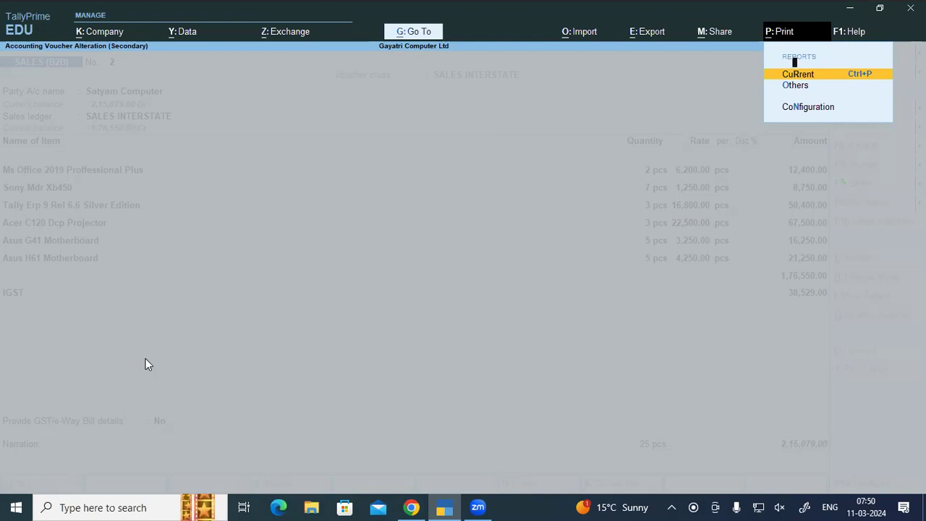
key(Return)
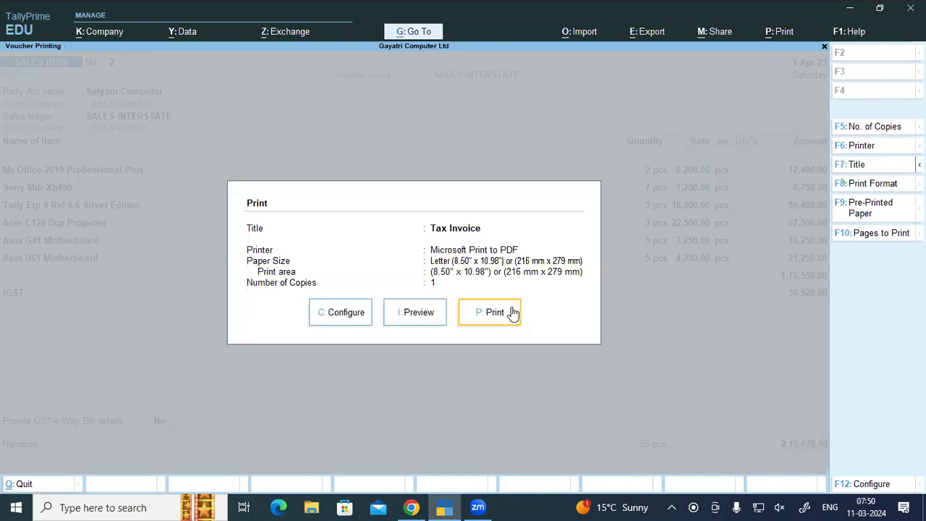
click(419, 313)
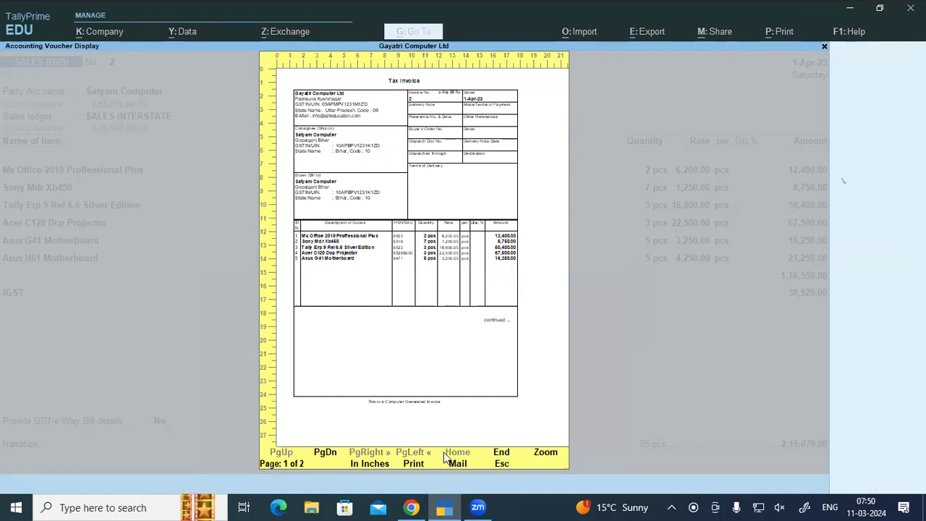
click(541, 460)
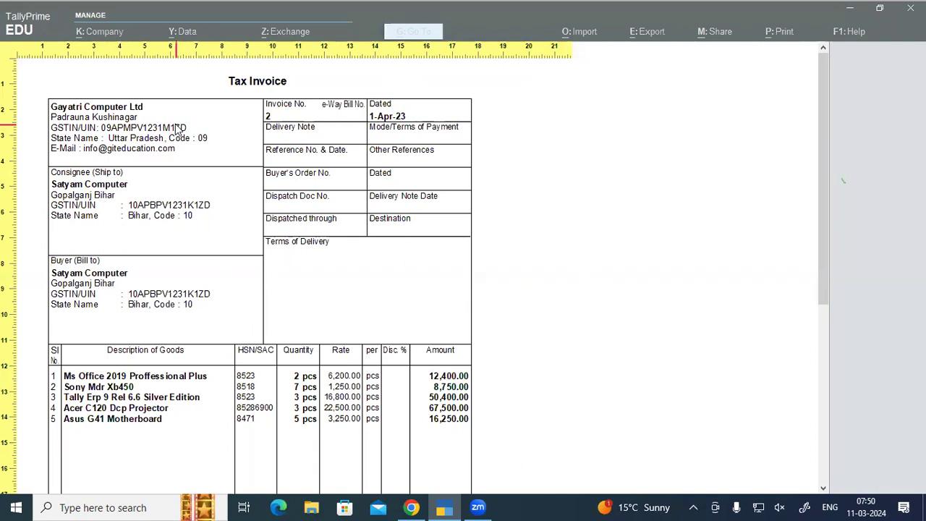
scroll(177, 128, down, 15)
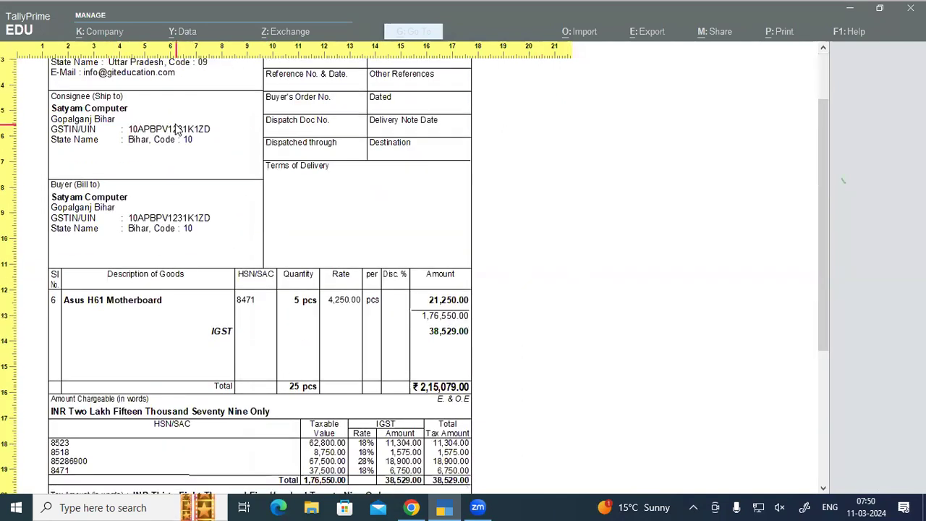
scroll(178, 128, down, 5)
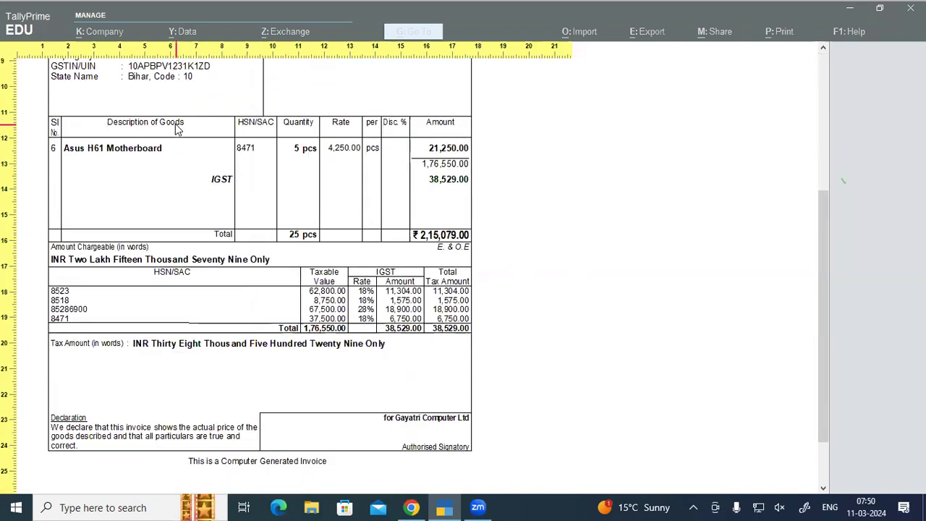
scroll(177, 128, up, 7)
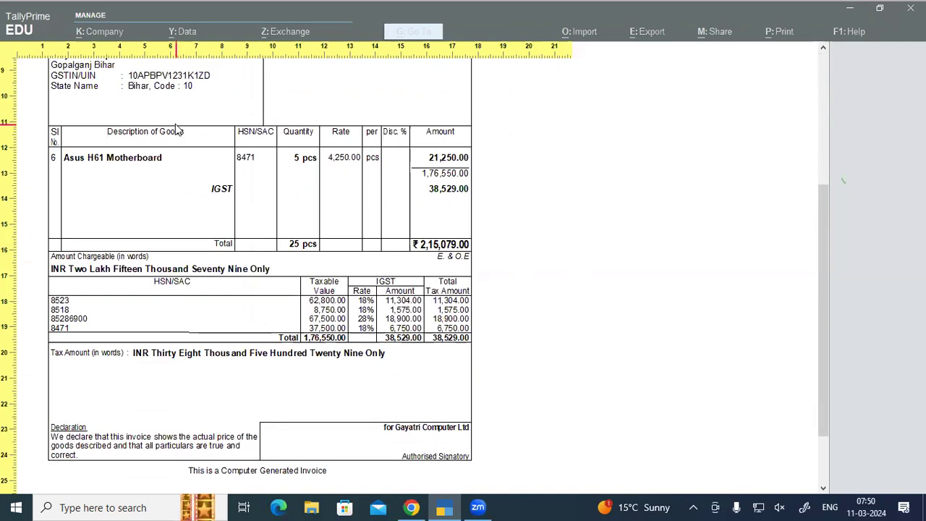
scroll(177, 128, down, 6)
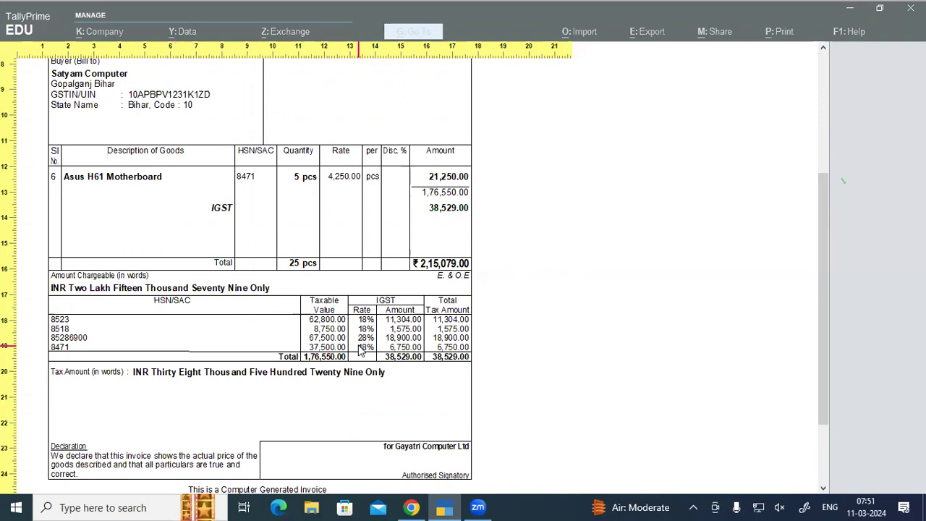
key(Escape)
key(Escape)
key(Escape)
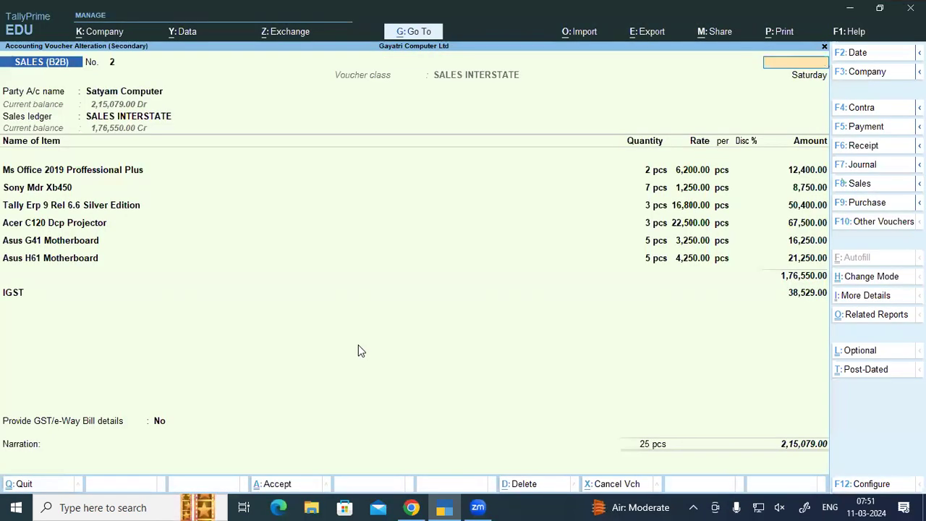
Step: Quit the alteration, reopen the Day Book filtered to SALES (B2B), and open Ss Computer's invoice No. 1
key(Escape)
key(Return)
key(Escape)
key(Escape)
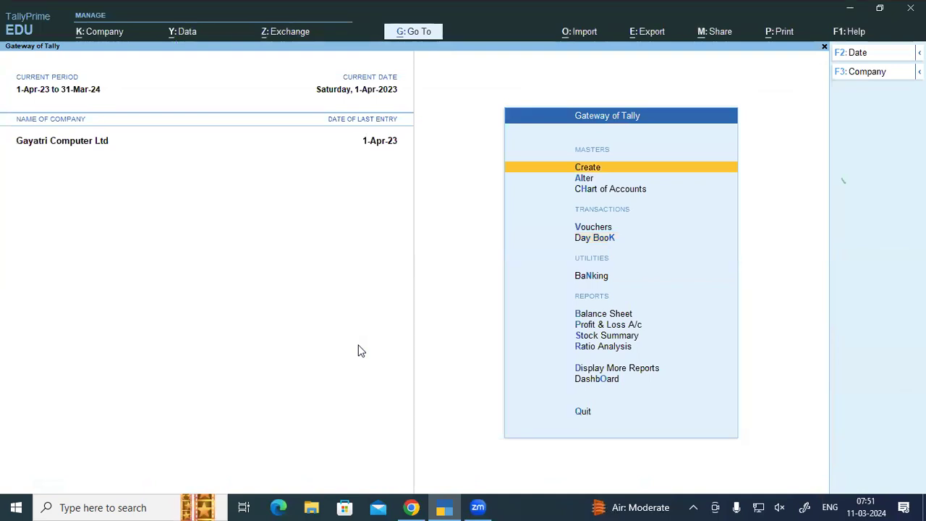
key(Down)
key(Down)
key(Down)
key(Down)
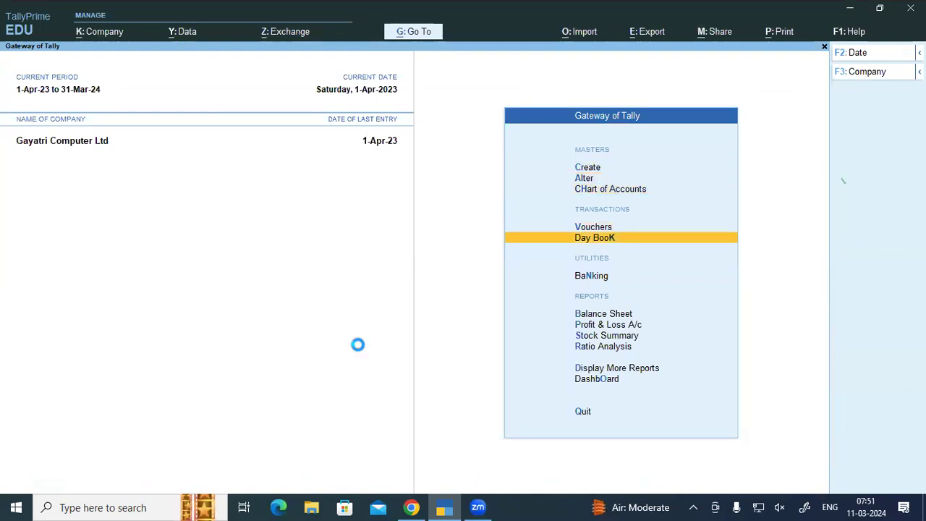
key(Return)
key(F4)
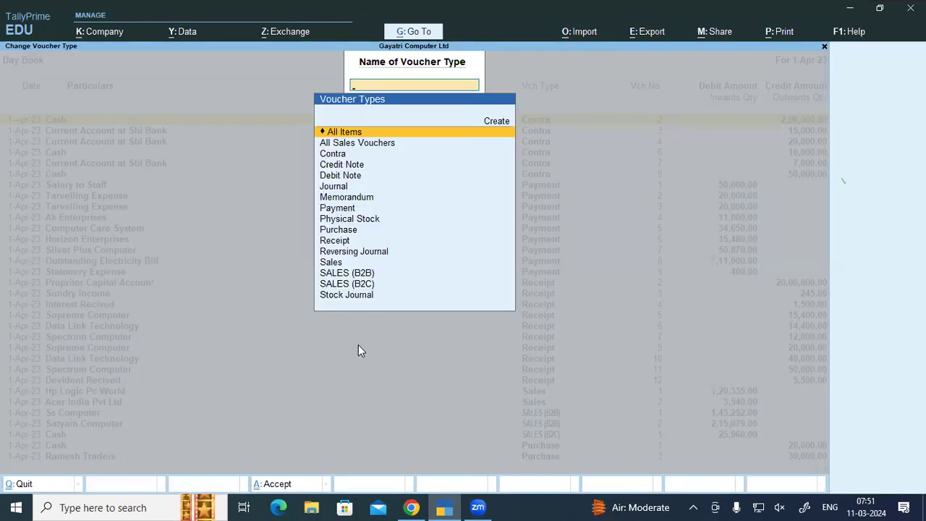
key(Down)
key(Down)
key(Down)
key(Down)
key(Down)
key(Down)
key(Down)
key(Down)
key(Down)
key(Down)
key(Down)
key(Down)
key(Down)
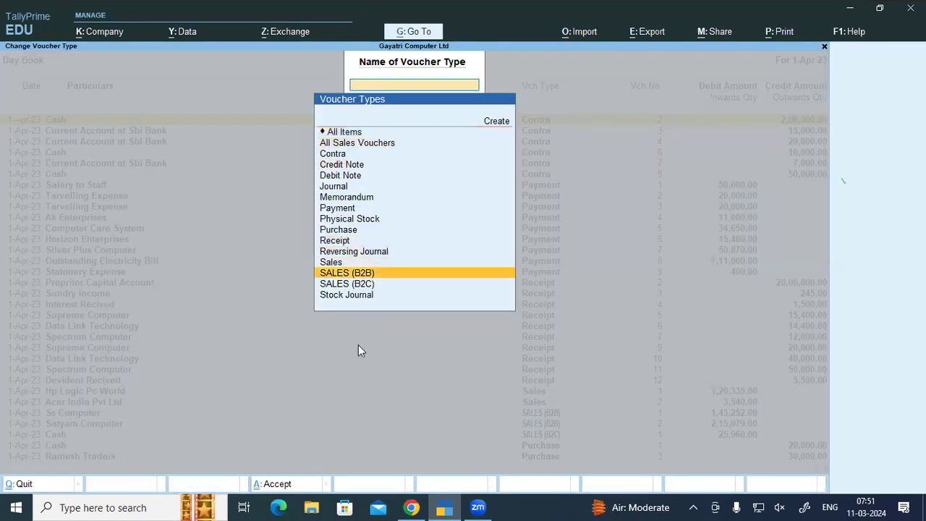
key(Return)
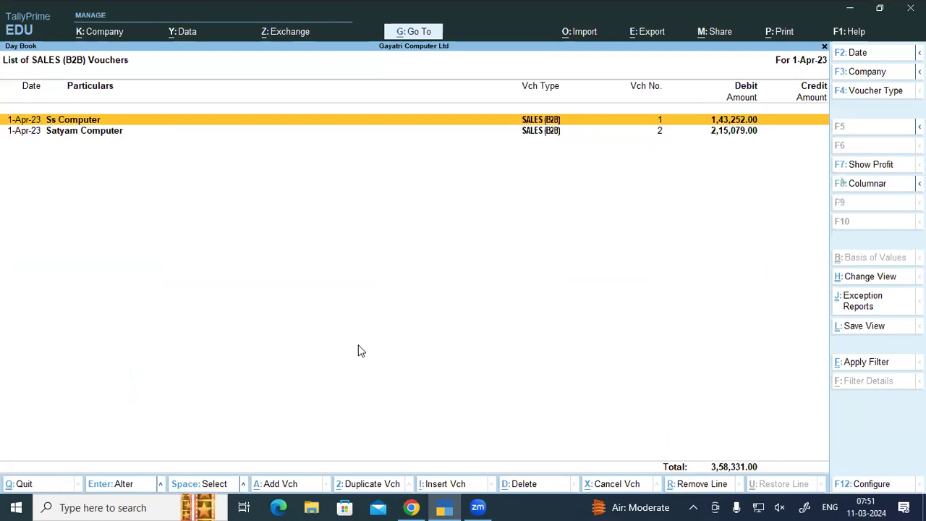
key(Return)
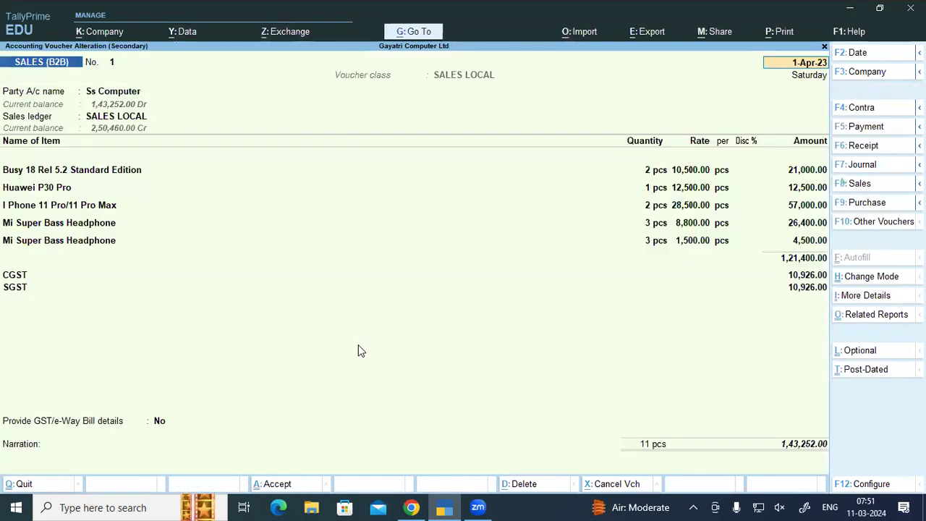
Step: Preview the current voucher as a Tax Invoice, zoomed in, and read through it
key(alt+p)
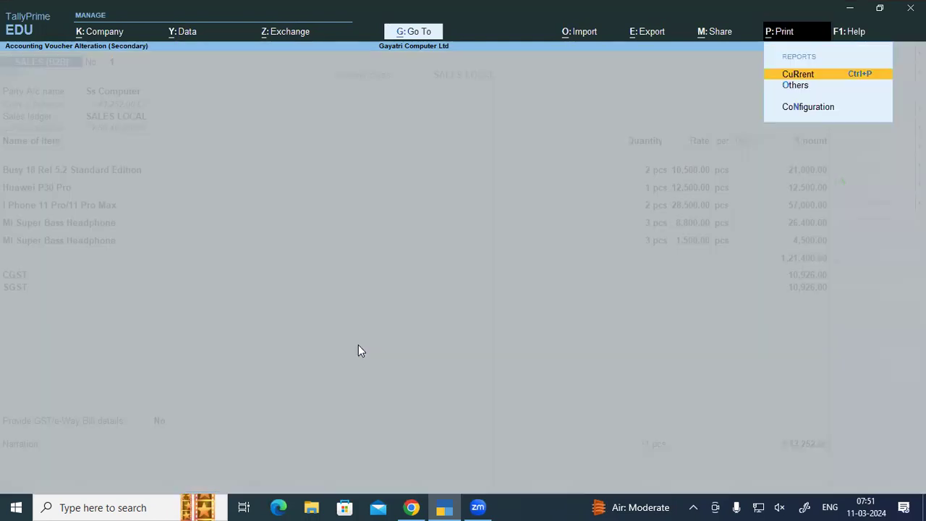
key(Return)
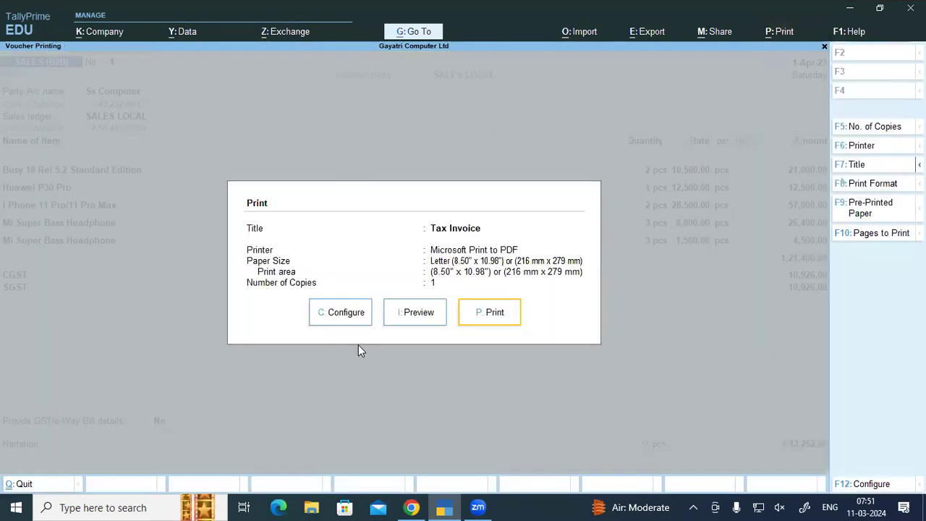
click(390, 315)
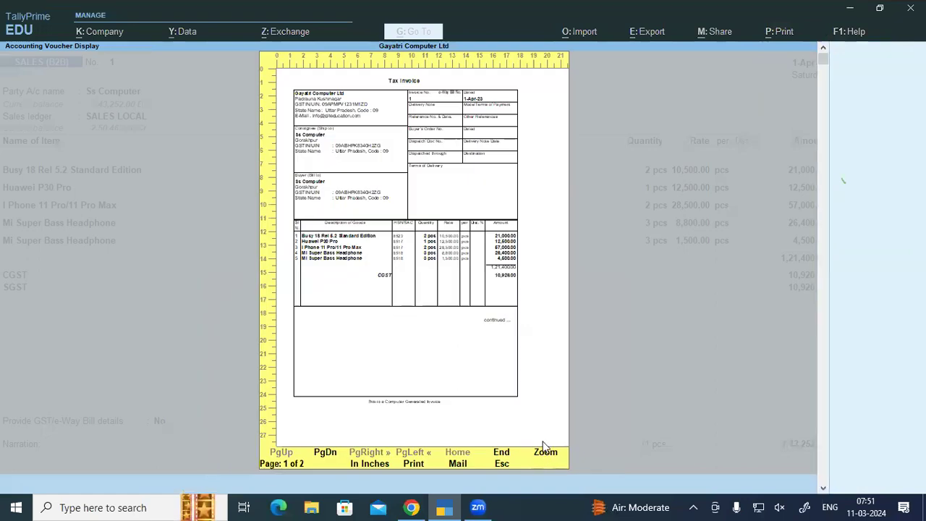
click(545, 451)
scroll(313, 248, down, 5)
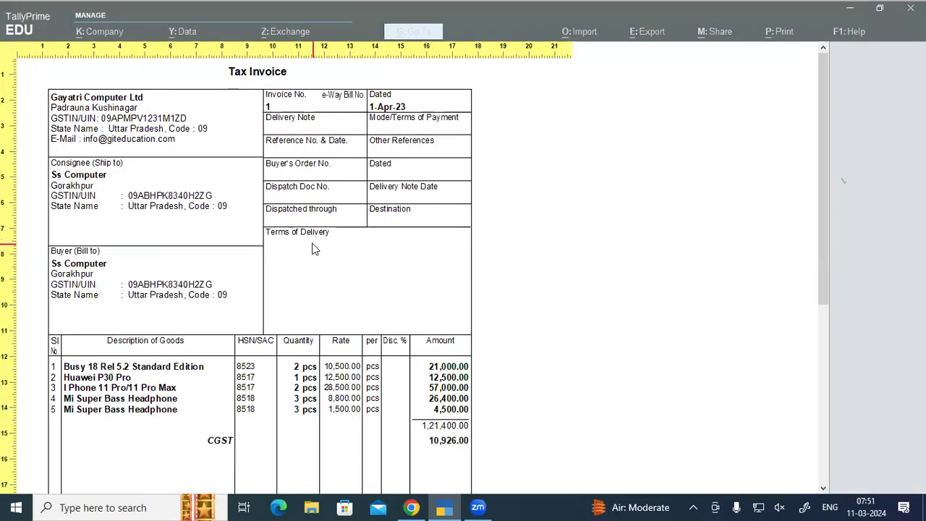
scroll(313, 248, down, 6)
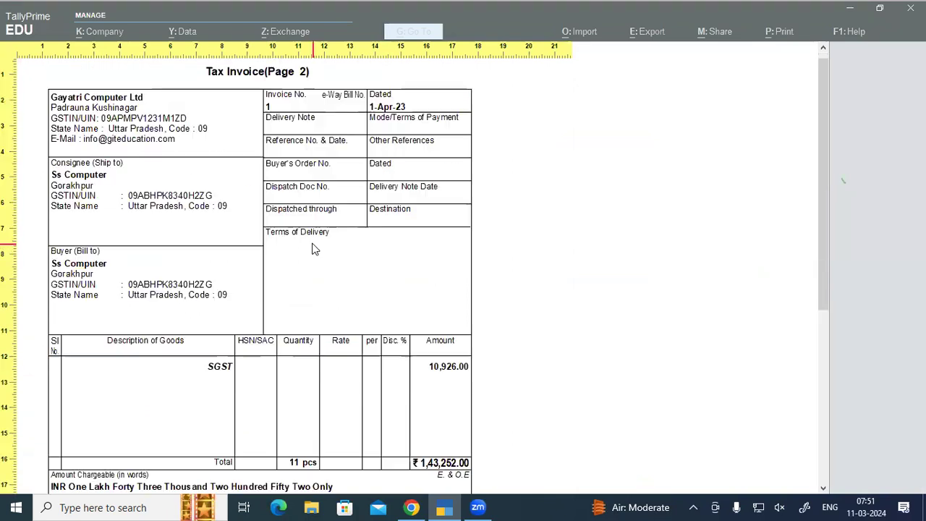
scroll(313, 249, down, 1)
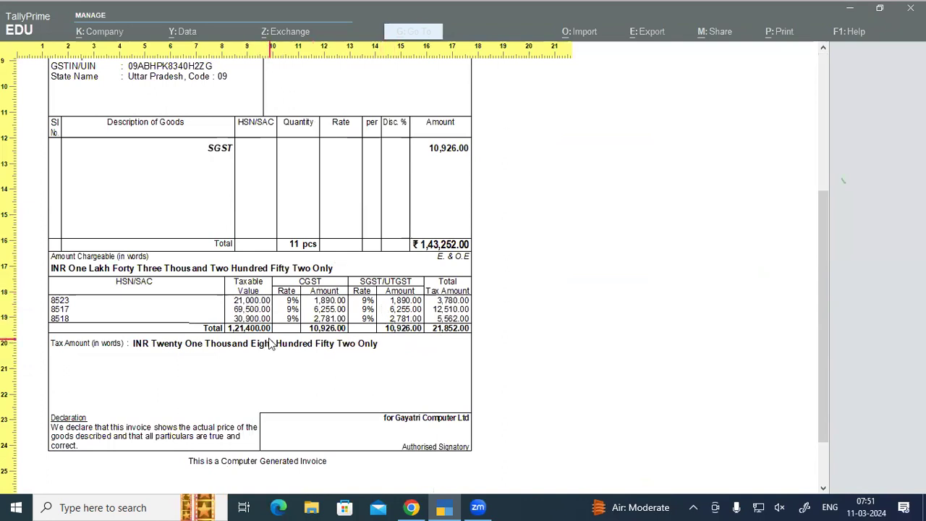
key(Escape)
key(Escape)
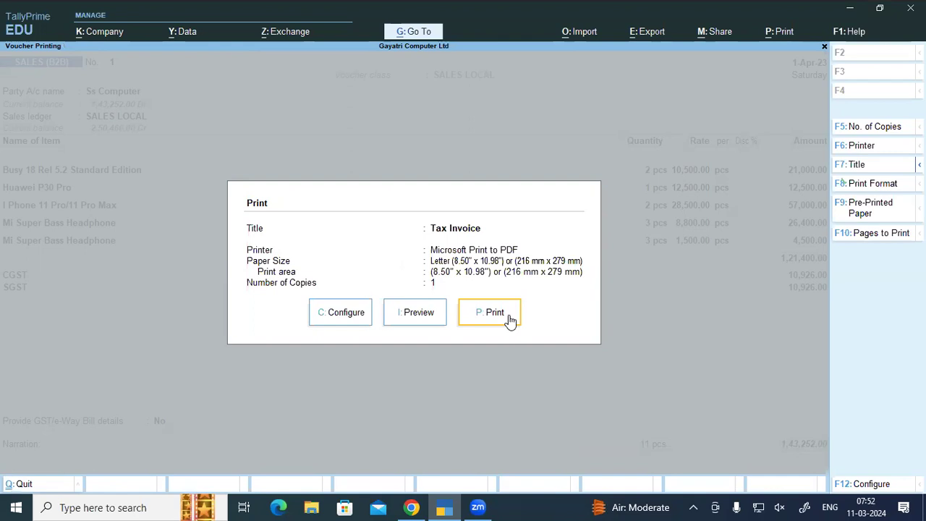
Step: Print invoice No. 1 to a PDF named 'ss computer sales invoice' on the Desktop
click(509, 317)
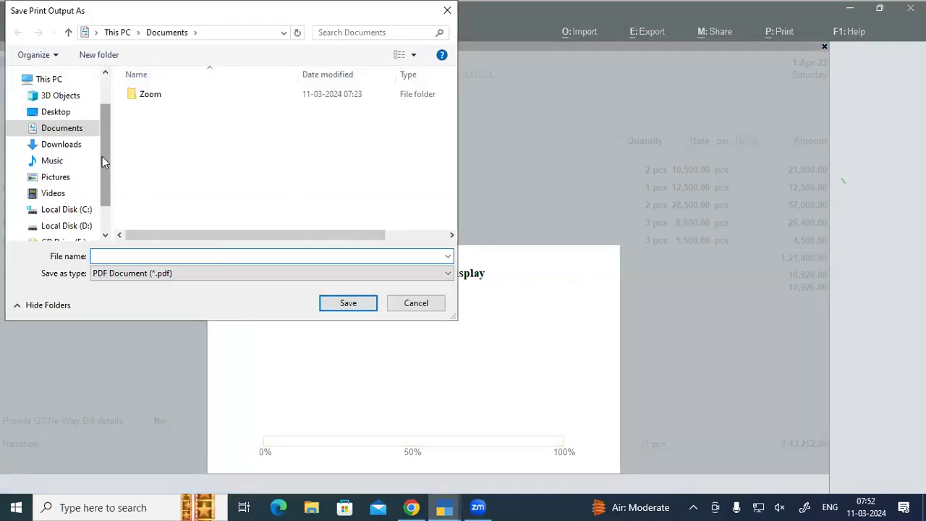
drag(102, 161, 97, 130)
click(54, 161)
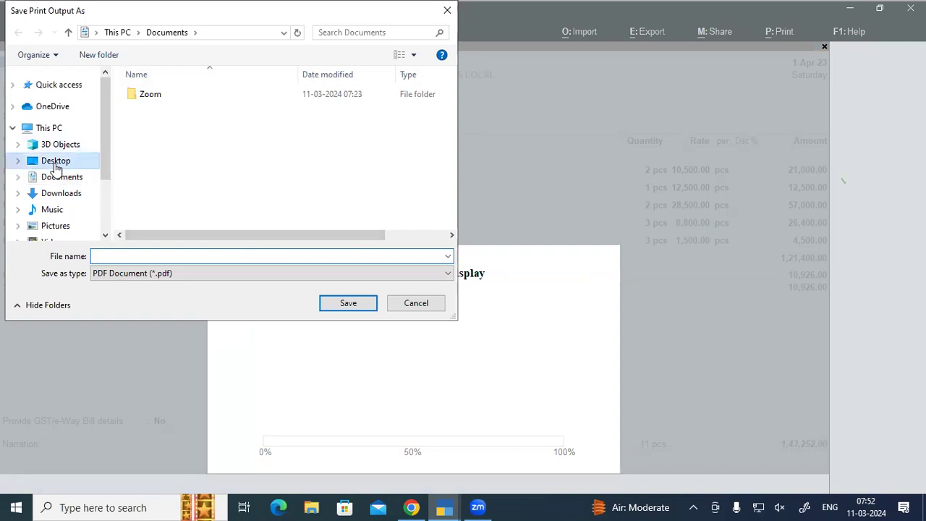
click(132, 256)
text(ss)
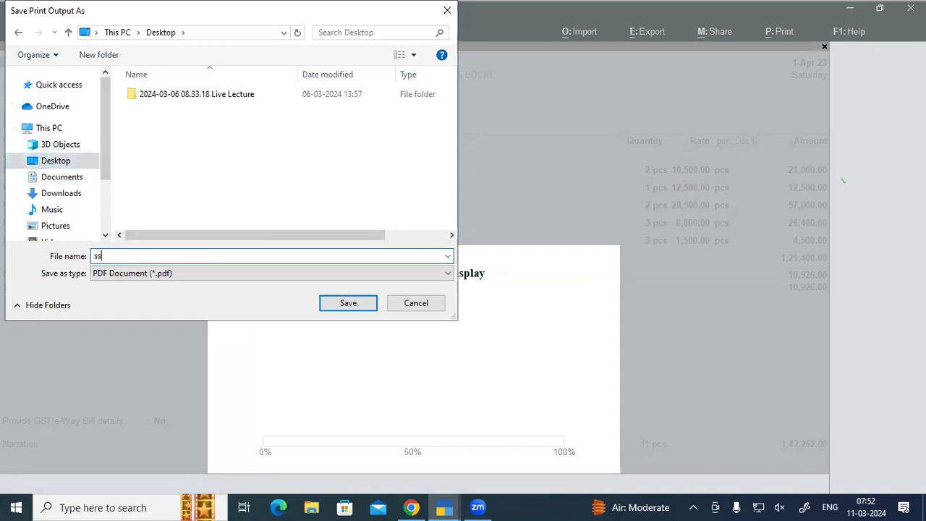
text( computer sales invoice)
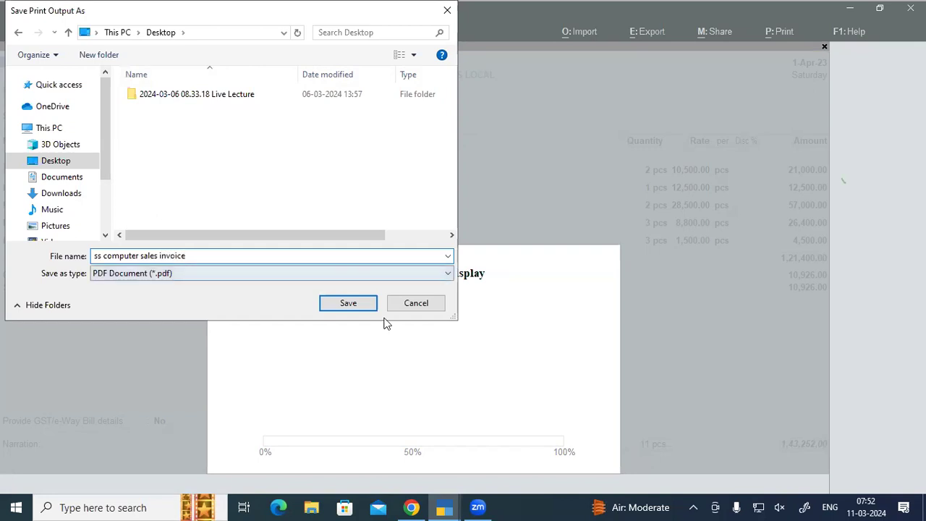
click(348, 304)
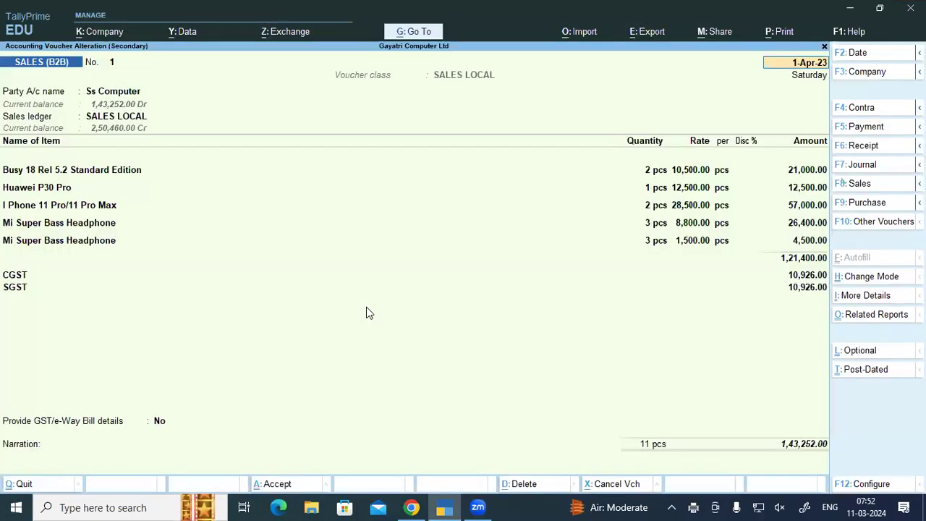
key(super+d)
Step: Open the saved 'ss computer sales invoice' PDF in Edge and scroll through it
click(92, 364)
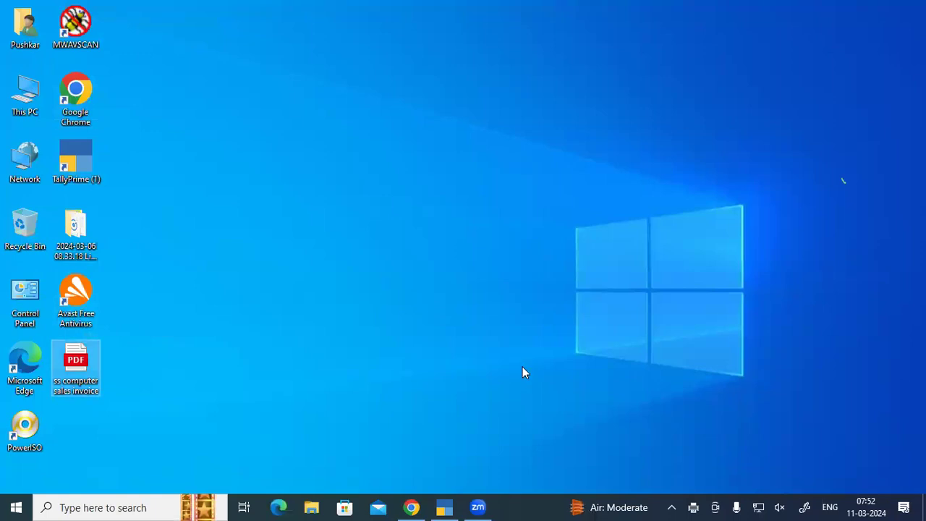
double_click(80, 369)
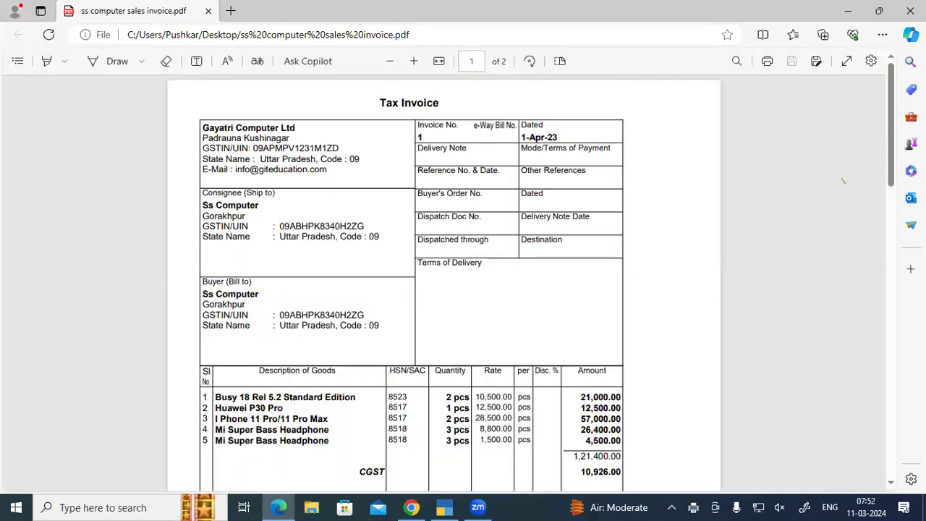
drag(896, 153, 894, 250)
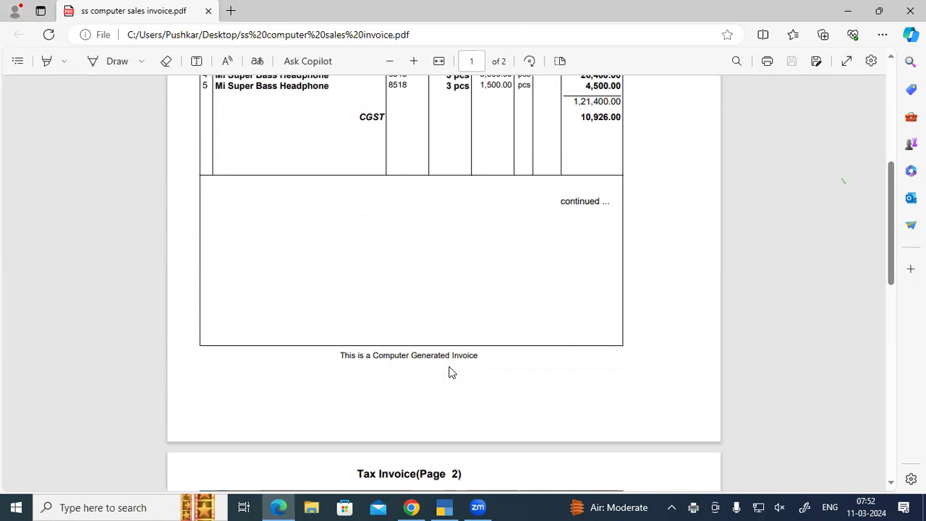
scroll(492, 281, up, 5)
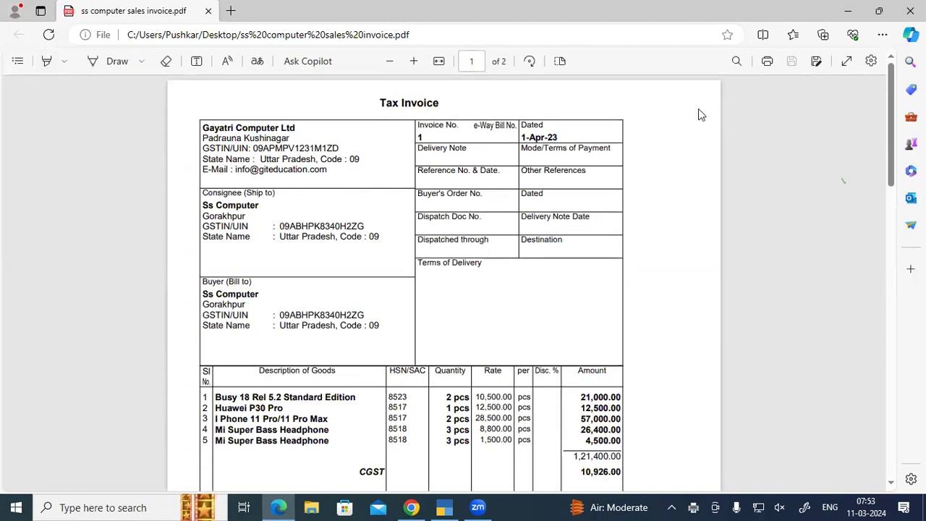
Step: Bring up Edge's print dialog for the PDF, then scroll the course notes in Chrome
click(768, 62)
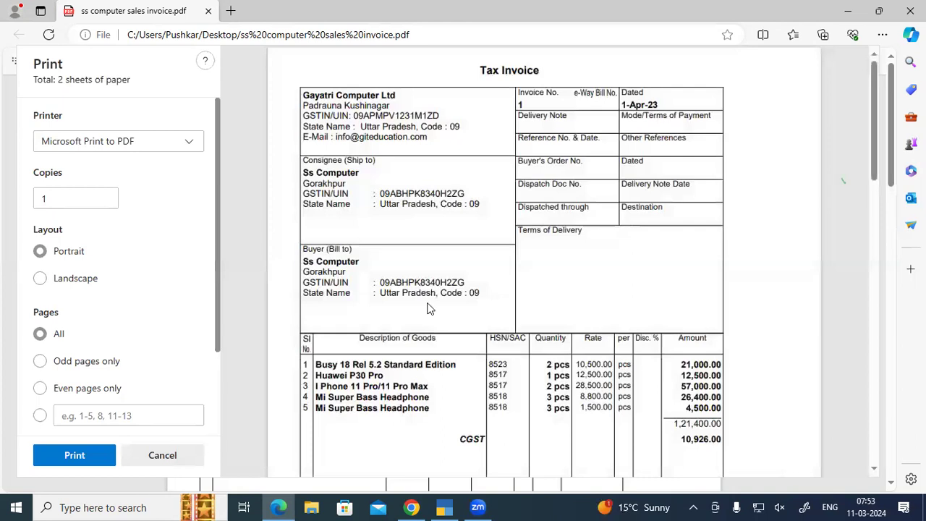
key(alt+Tab)
scroll(429, 308, down, 4)
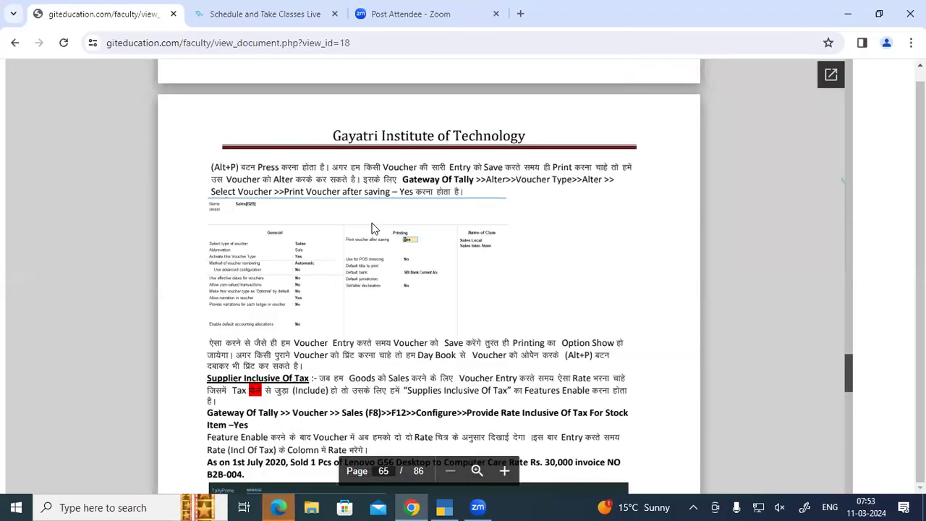
Step: Return to TallyPrime with Ss Computer's invoice No. 1 (1,43,252.00) still open
click(444, 507)
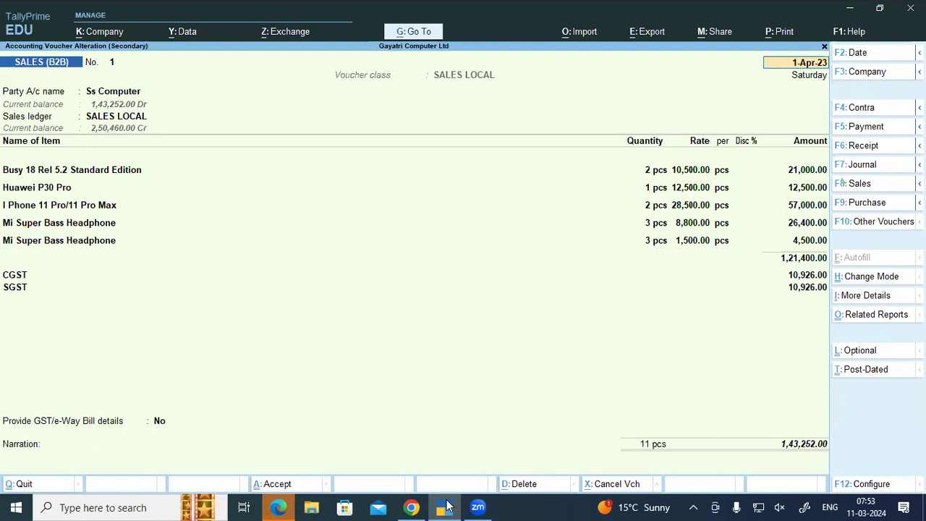
Step: Quit the alteration and start a new sales voucher for Acer India Pvt Ltd
key(Escape)
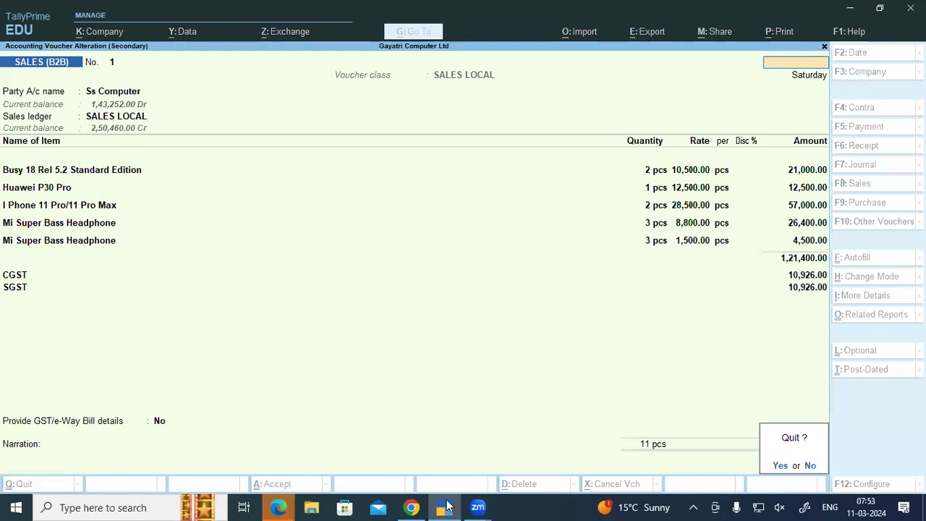
key(y)
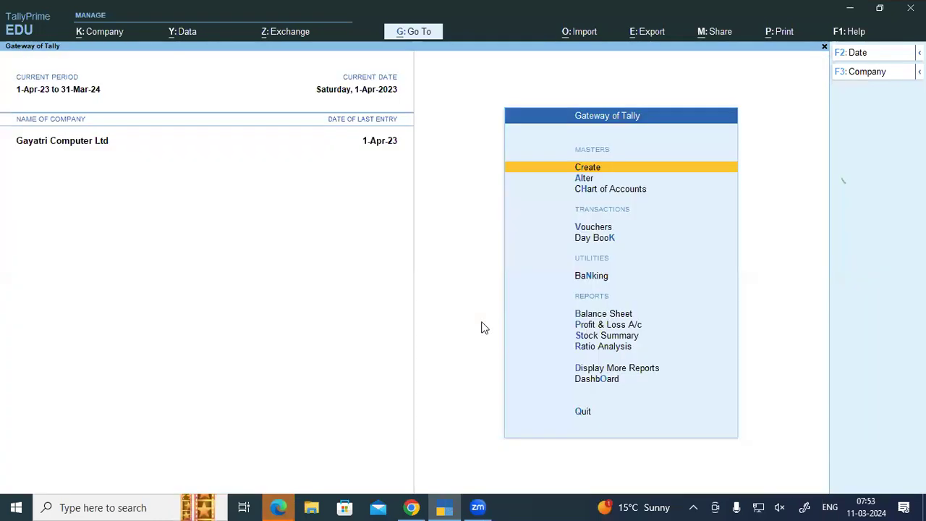
key(v)
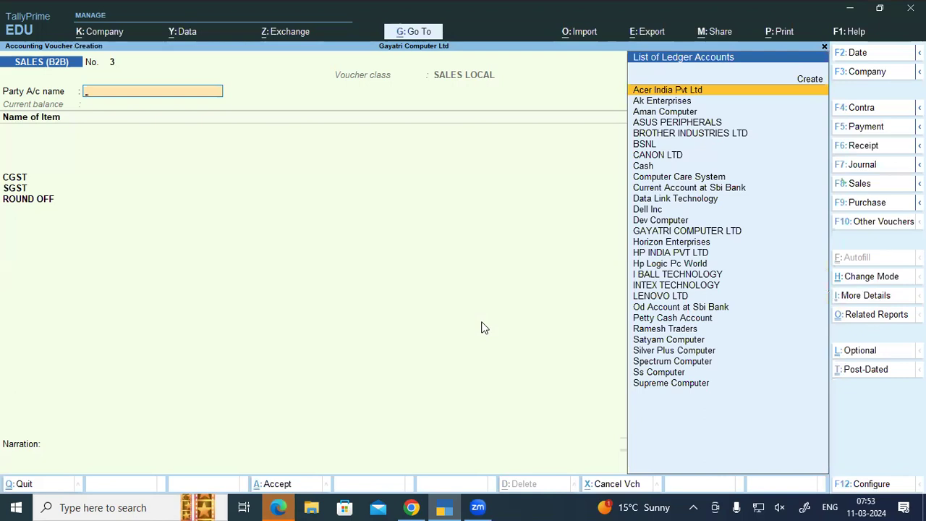
key(Return)
key(Return)
key(Return)
key(Return)
key(Return)
key(Return)
key(Return)
key(Return)
key(Return)
key(Return)
key(Return)
key(Return)
key(Return)
key(Return)
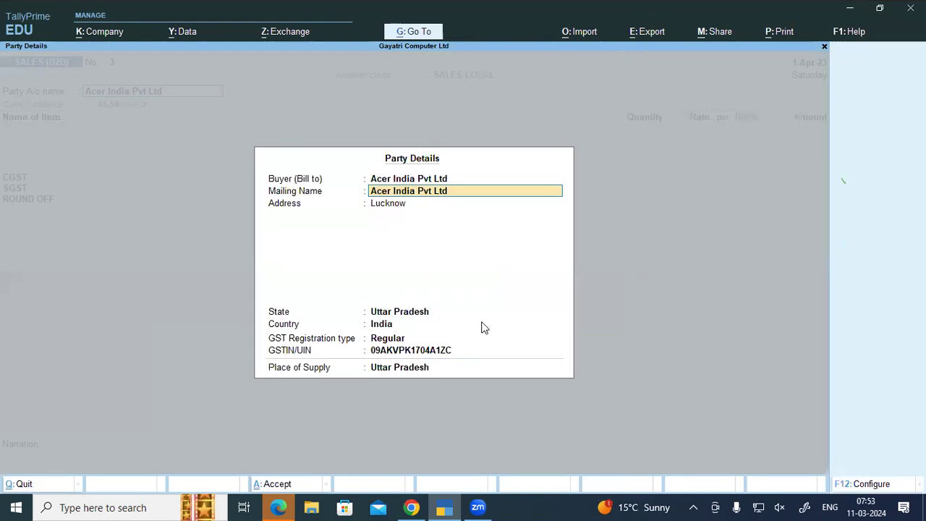
key(Return)
key(Return)
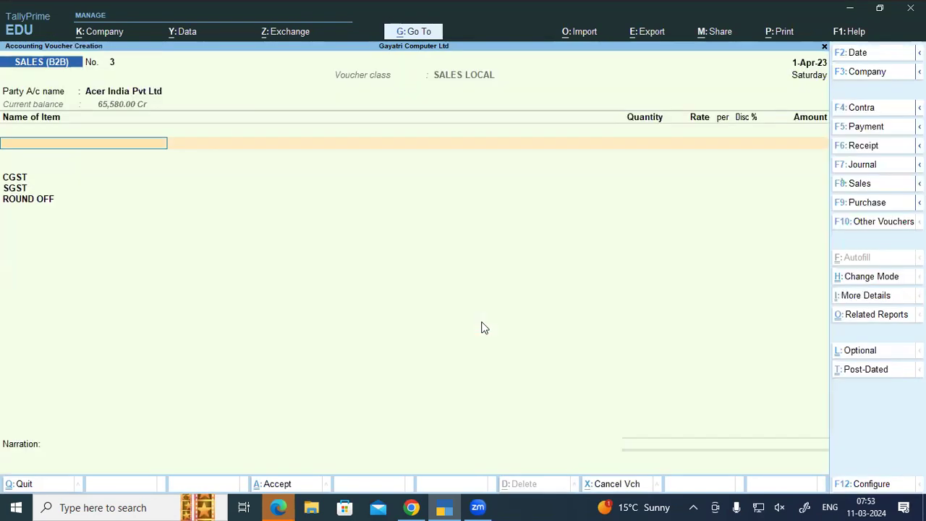
Step: Select Lenovo 100 Wireless Combo as the first stock item
text(S)
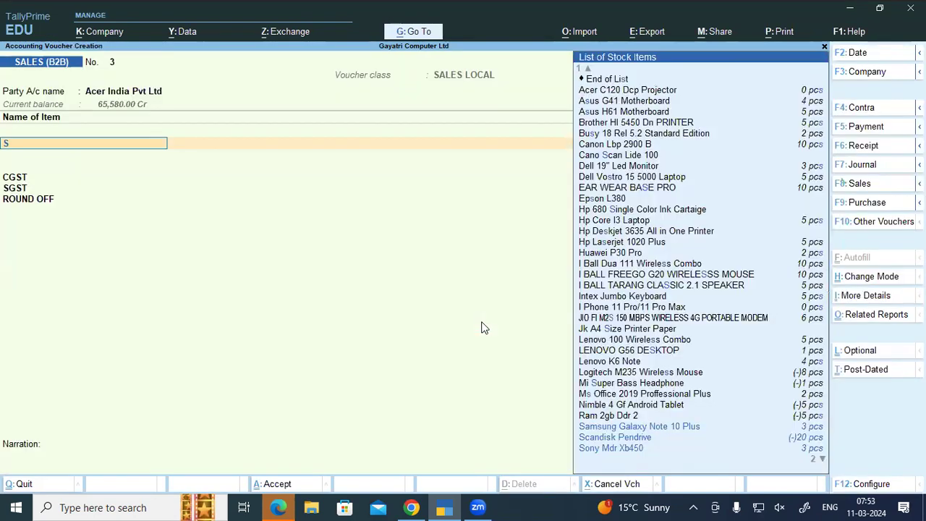
key(Down)
key(Down)
key(Down)
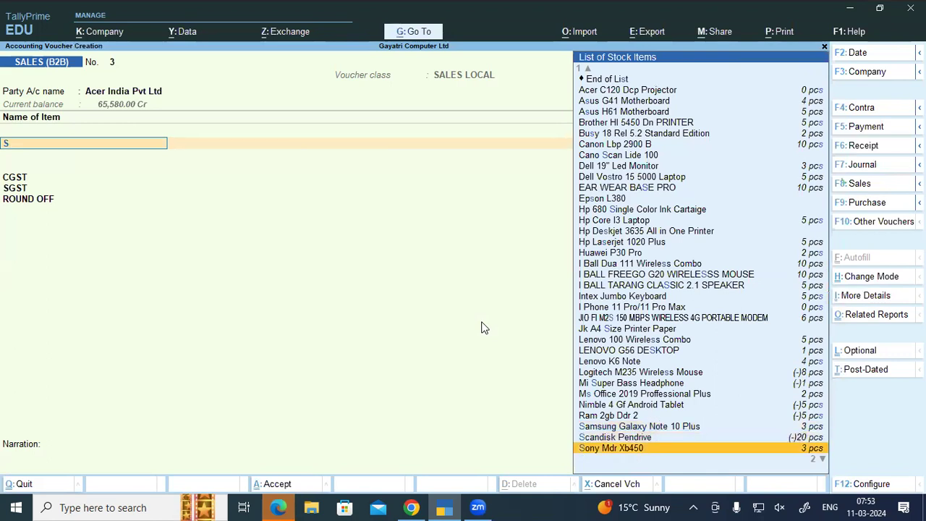
key(Down)
key(Down)
key(Up)
key(Up)
key(Up)
key(Up)
key(Up)
key(Up)
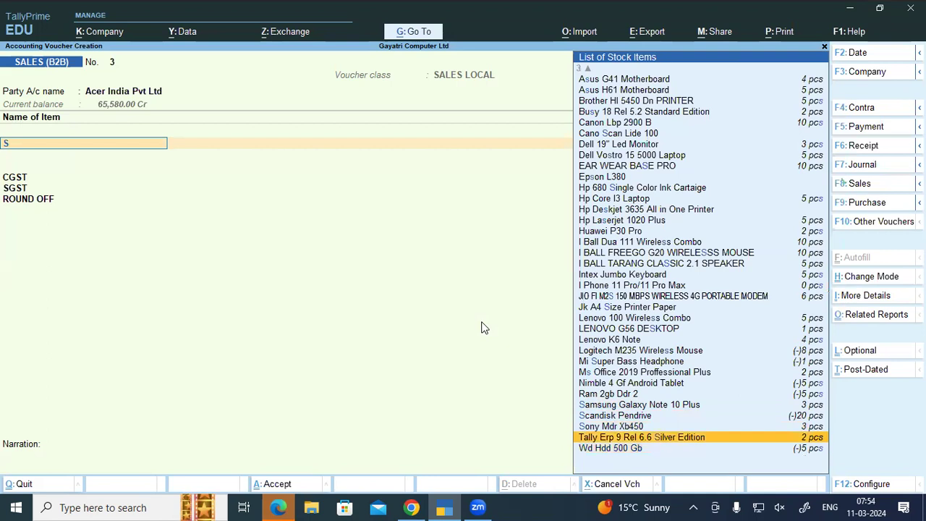
key(Up)
key(Up)
key(Up)
key(Up)
key(Up)
key(Up)
key(Up)
key(Up)
key(Down)
key(Down)
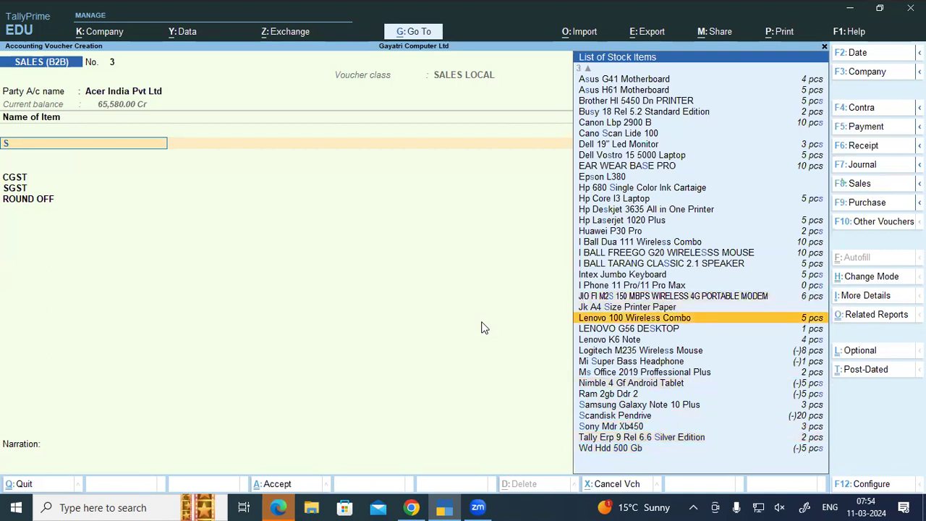
key(Return)
Step: Check the stock query for Lenovo 100 Wireless Combo and reselect it as the item
key(Escape)
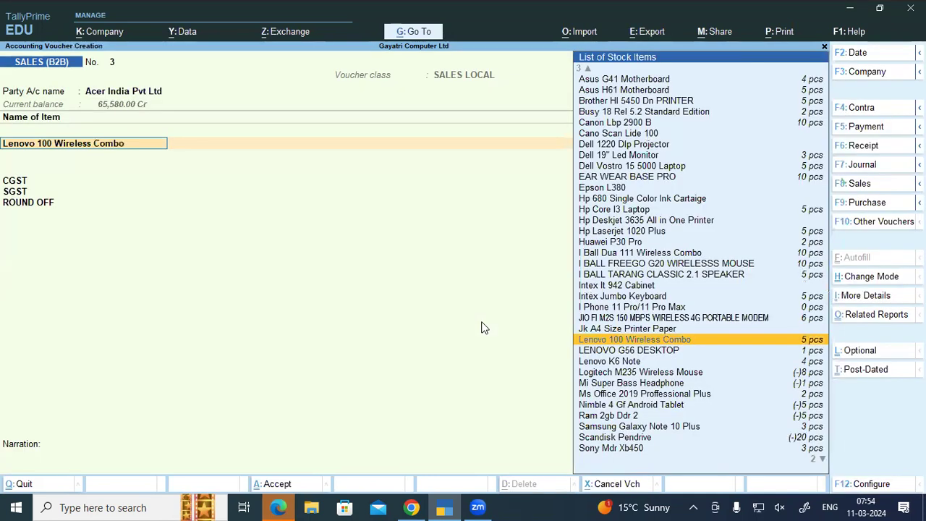
key(ctrl)
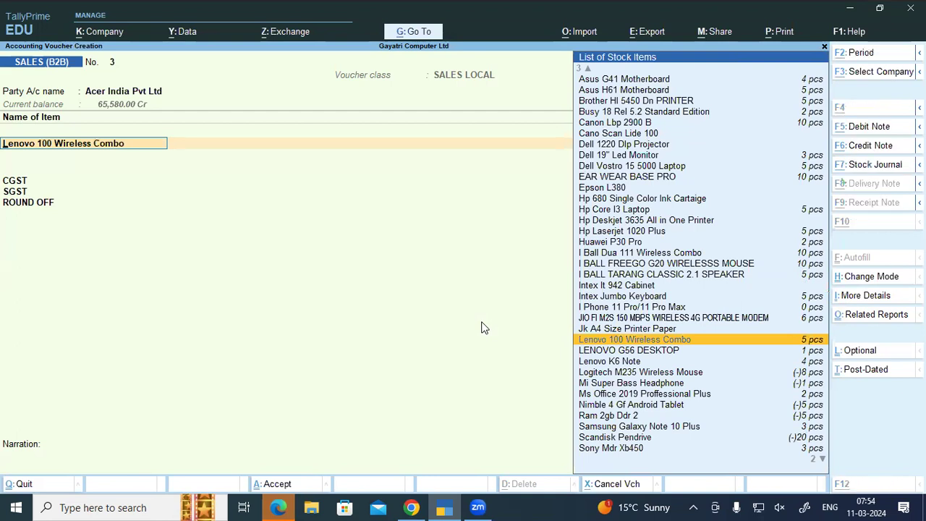
key(alt+s)
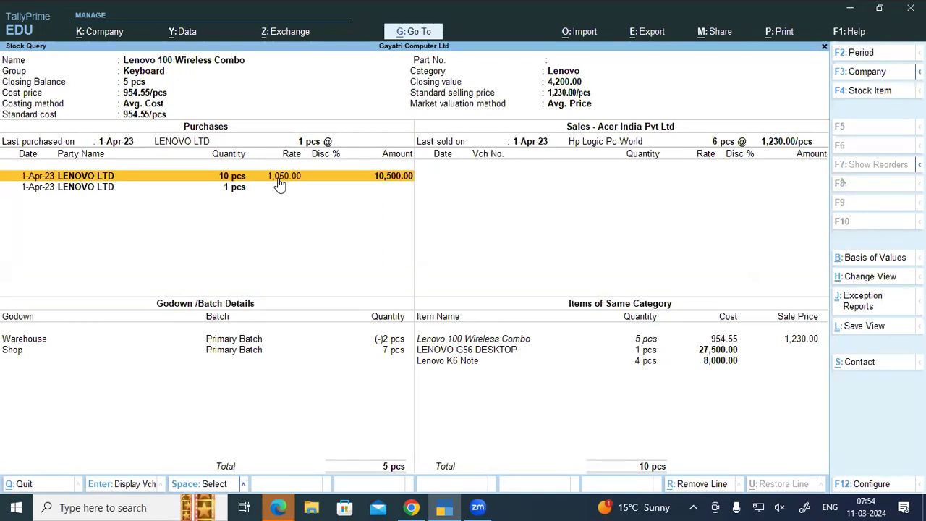
key(Escape)
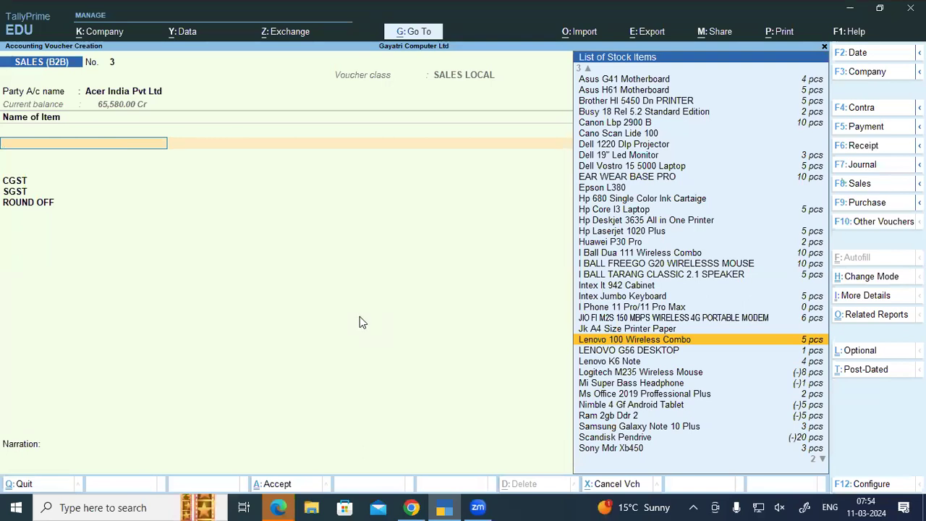
key(Return)
key(Escape)
key(Return)
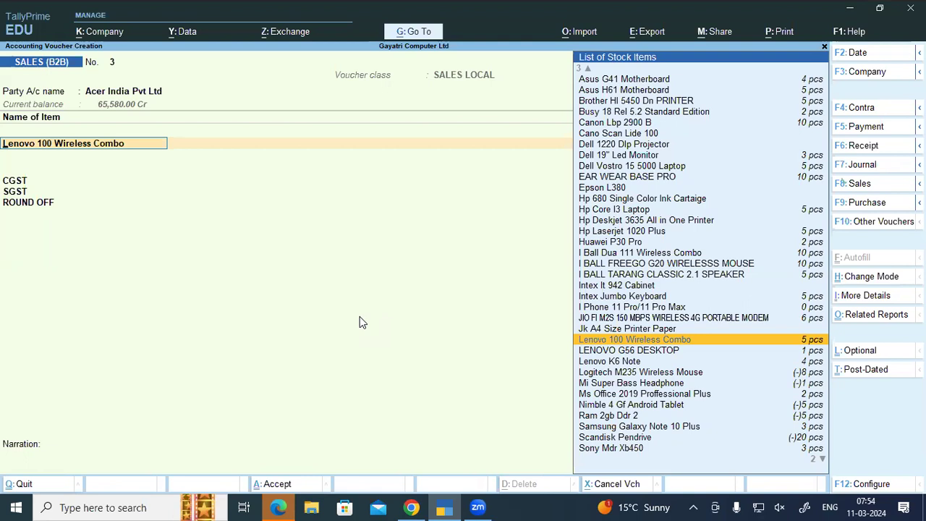
Step: Choose the Warehouse godown for the Lenovo item and recheck its stock
key(Return)
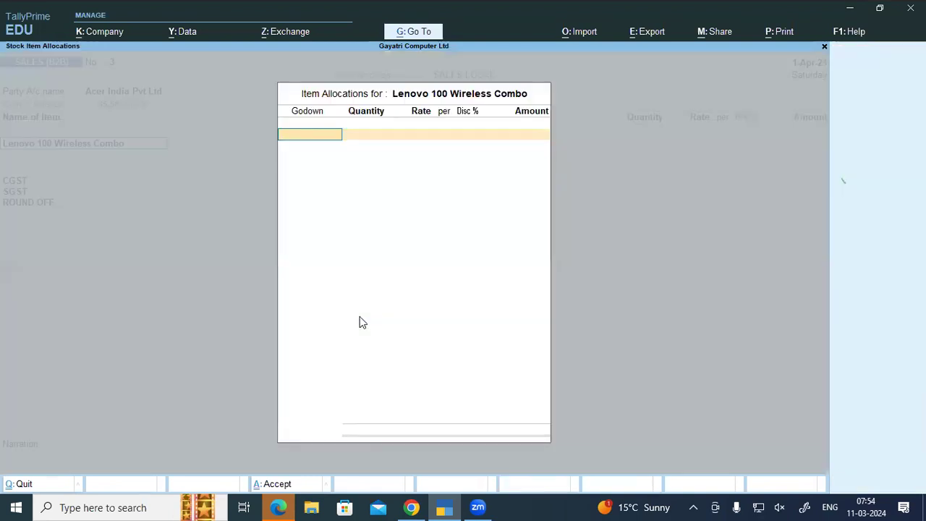
text(w)
key(Return)
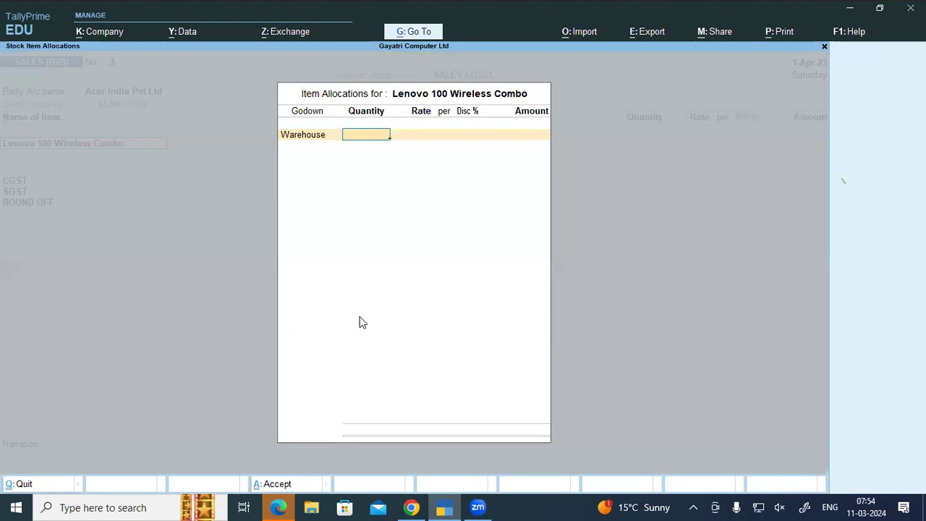
text(5)
key(BackSpace)
key(Escape)
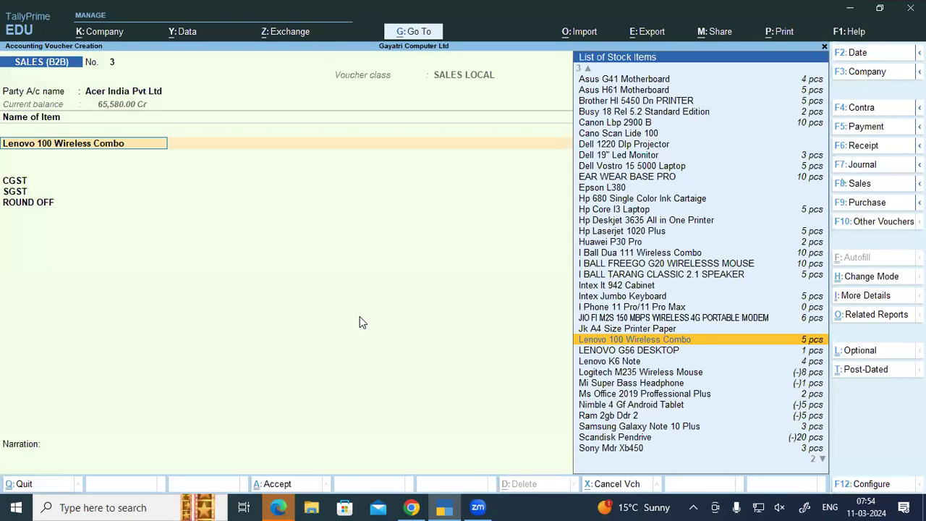
key(alt+s)
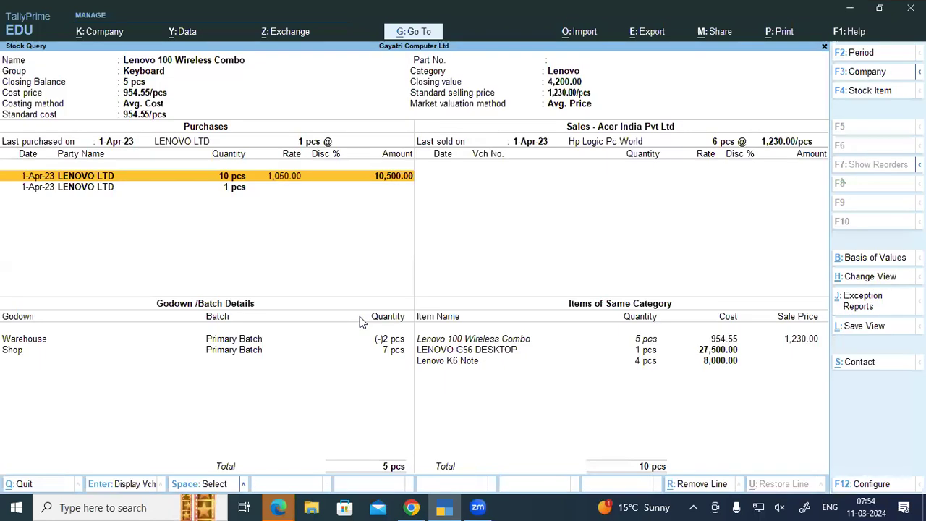
key(Escape)
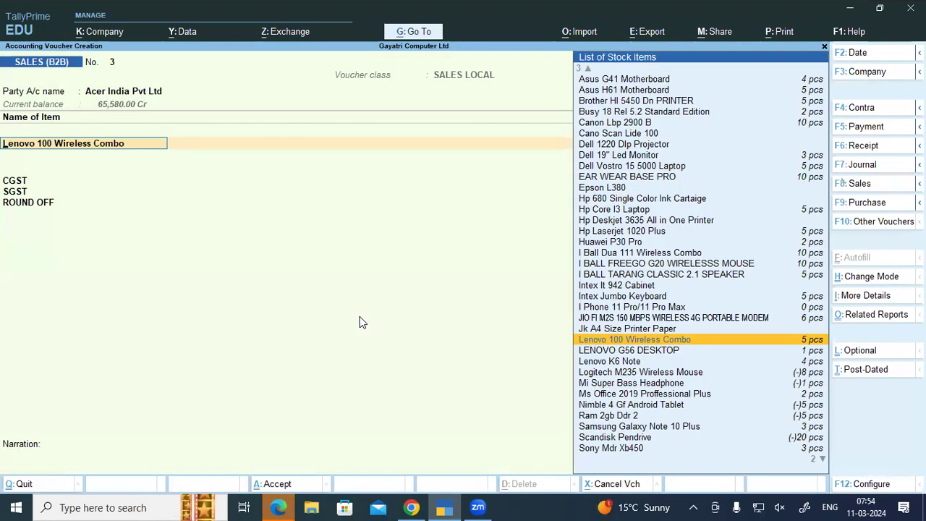
Step: Bill 1 pcs at 1,200 and save voucher No. 3 totalling 1,416.00
key(Return)
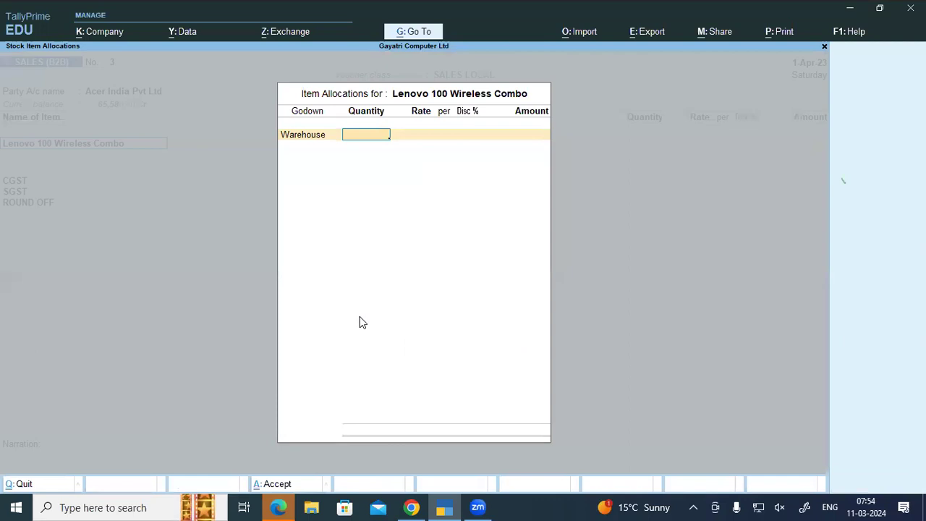
text(1)
key(Return)
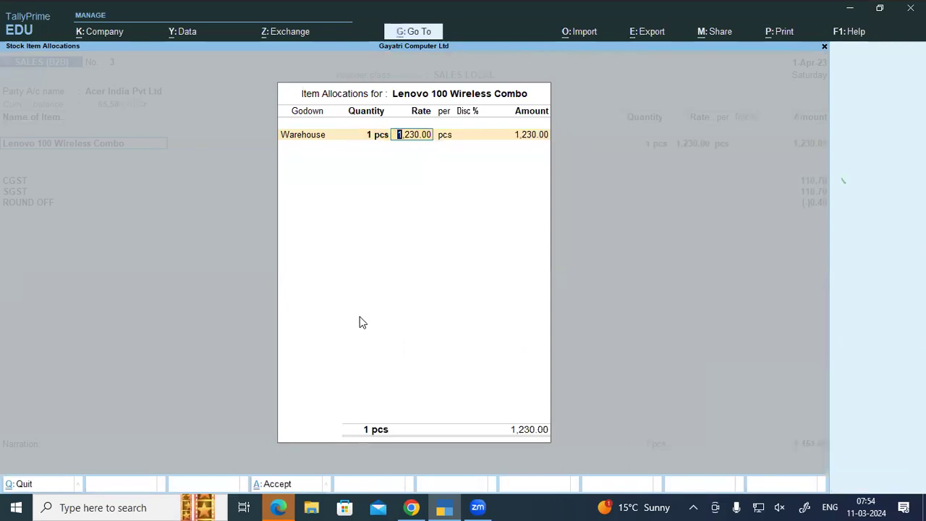
text(1200)
key(Return)
key(Return)
key(Return)
key(Return)
key(Return)
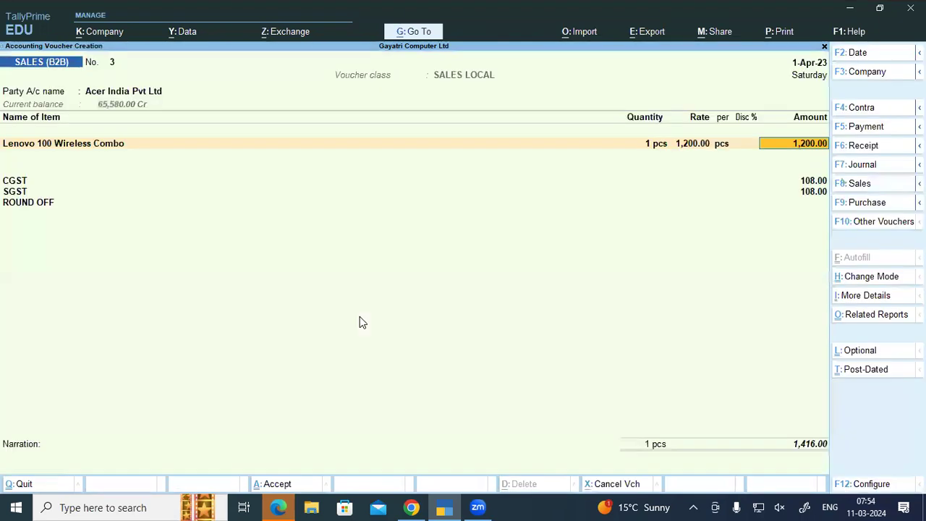
key(Return)
key(Return)
key(Return)
key(Return)
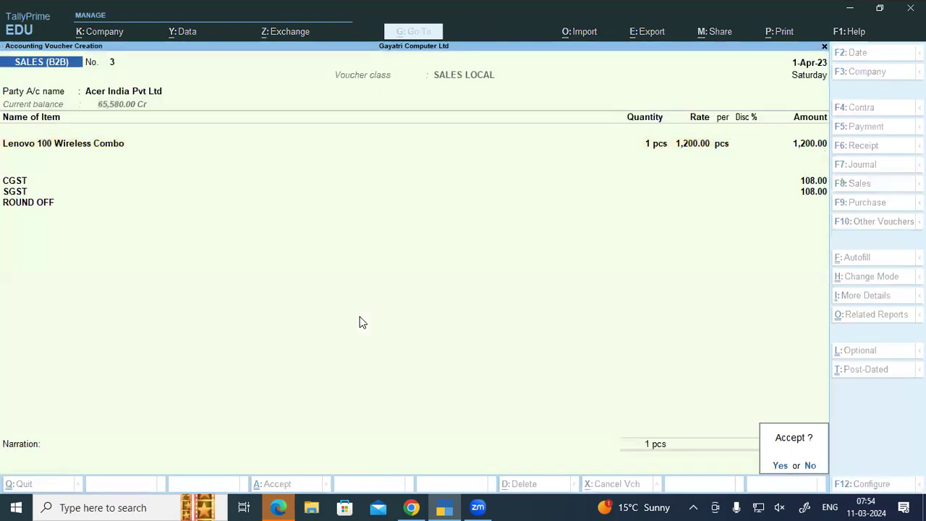
key(Return)
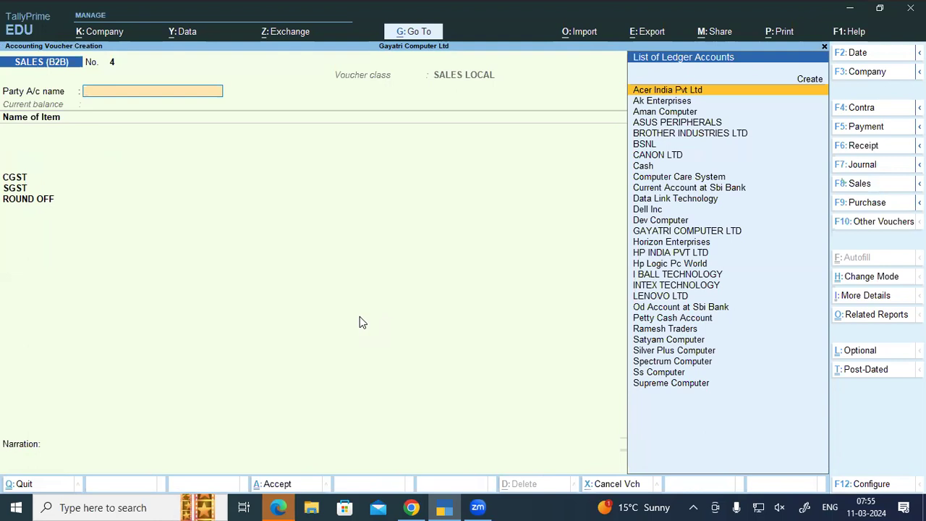
Step: From the Gateway, go to Alter > Voucher Type, search 'Sales' and open SALES (B2B)
key(Escape)
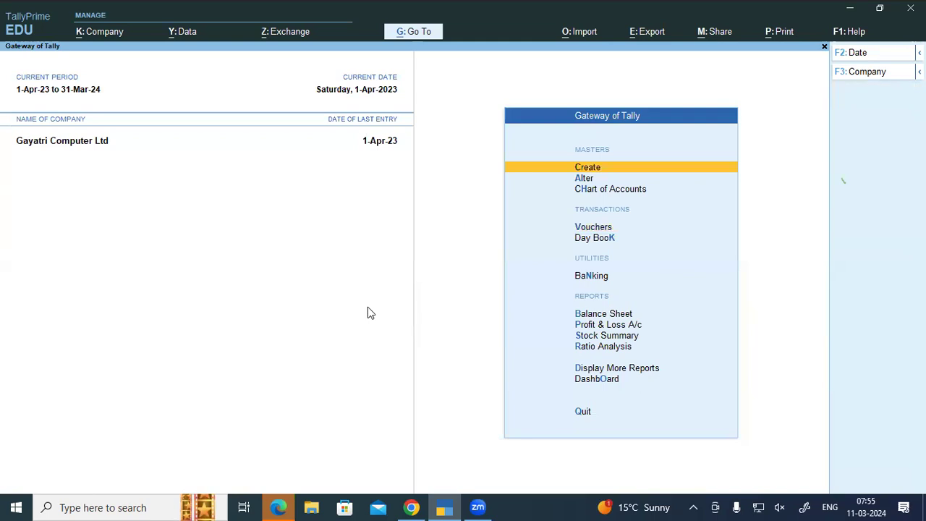
key(Down)
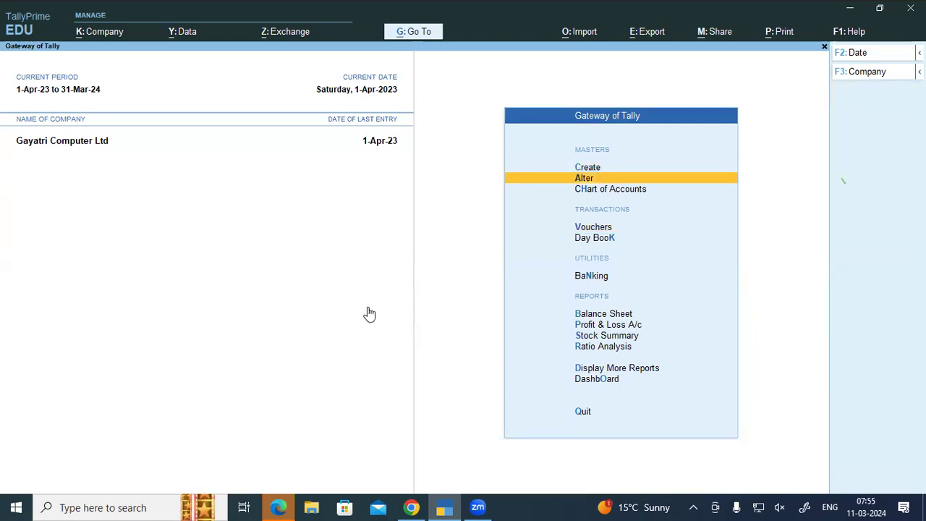
key(Return)
key(Down)
key(Down)
key(Down)
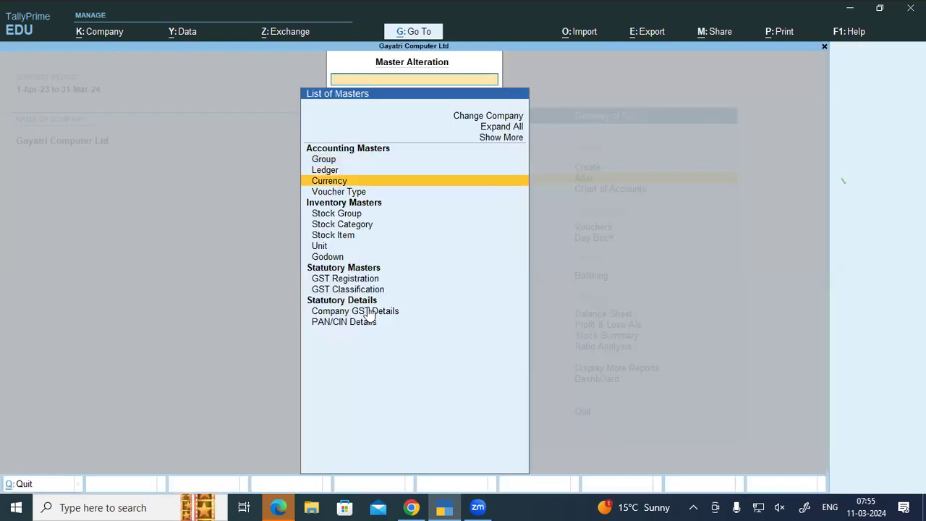
key(Return)
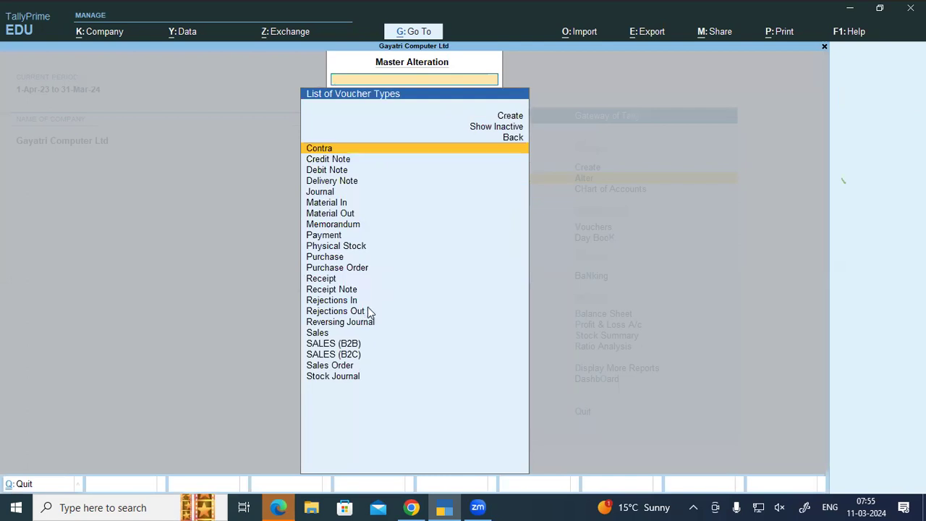
text(Sales)
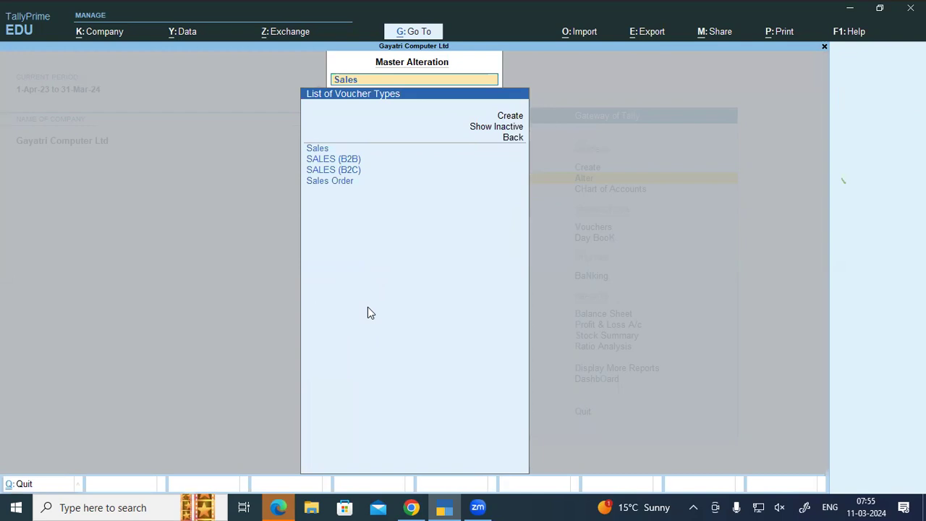
key(Down)
key(Return)
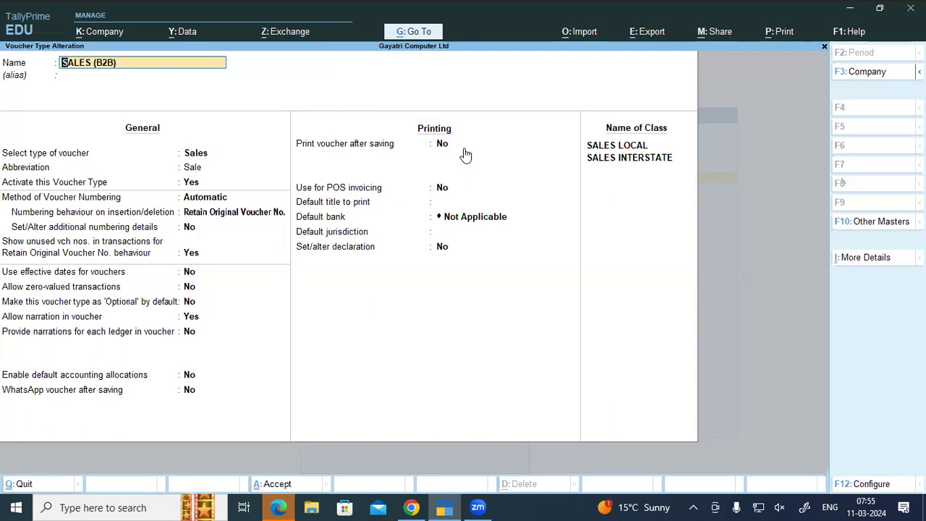
Step: Close and reopen the SALES (B2B) voucher type through Alter > Voucher Type
key(Escape)
key(Escape)
key(Up)
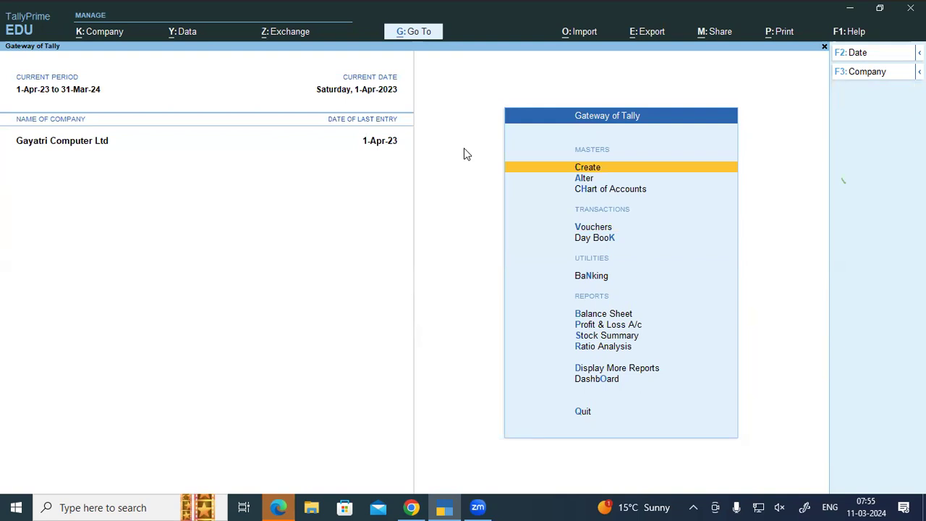
key(Down)
key(Return)
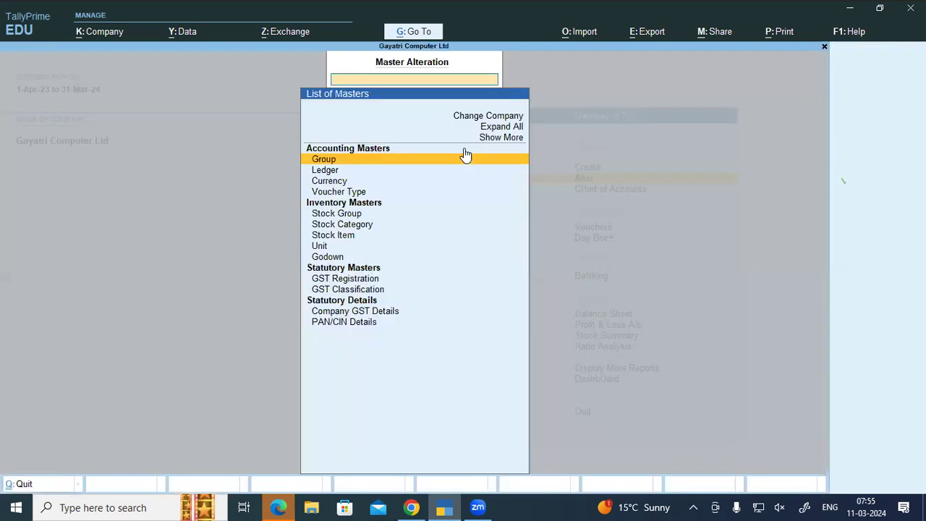
key(Down)
key(Down)
key(Down)
key(Return)
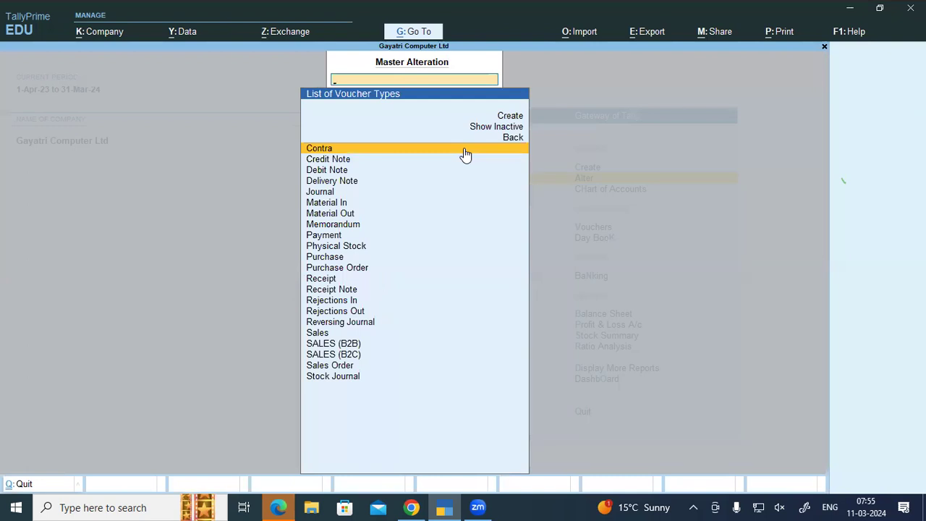
text(s)
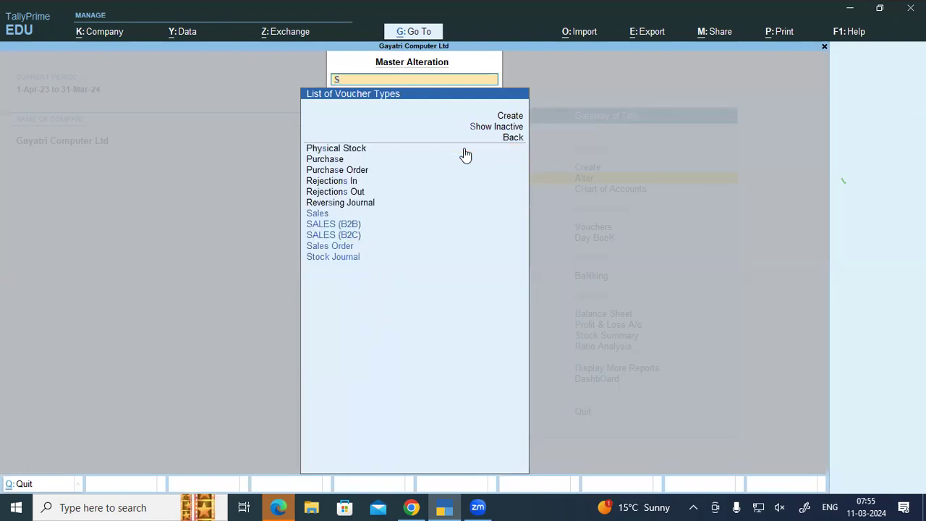
key(Down)
key(Down)
key(Return)
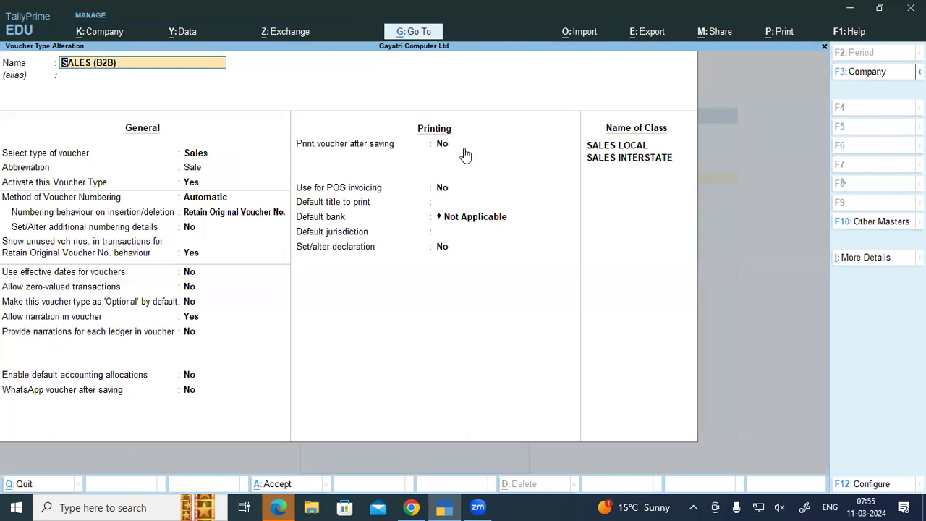
Step: Set Print voucher after saving to Yes, accept with Ctrl+A, and return to the Gateway
key(Return)
key(Return)
key(Return)
key(Return)
key(Return)
key(Return)
key(Return)
key(Return)
key(Return)
key(Return)
key(Return)
key(Return)
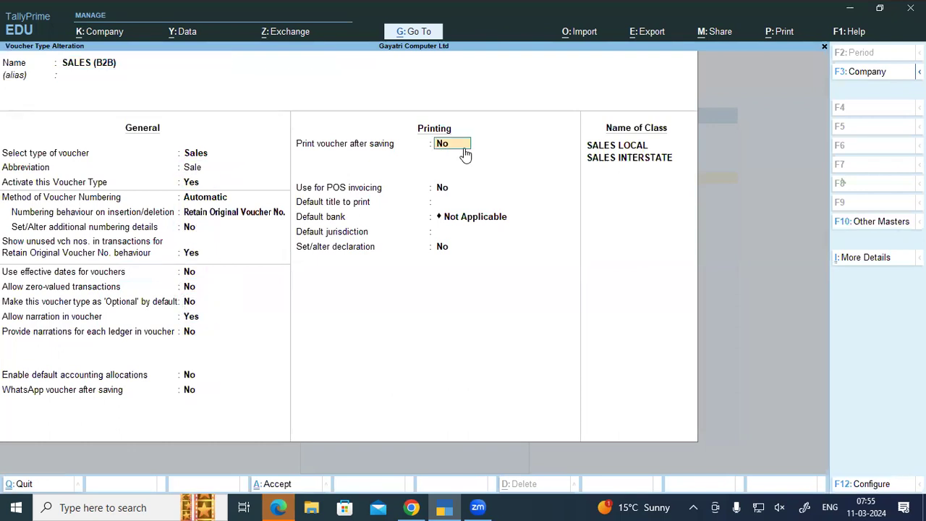
text(y)
key(Return)
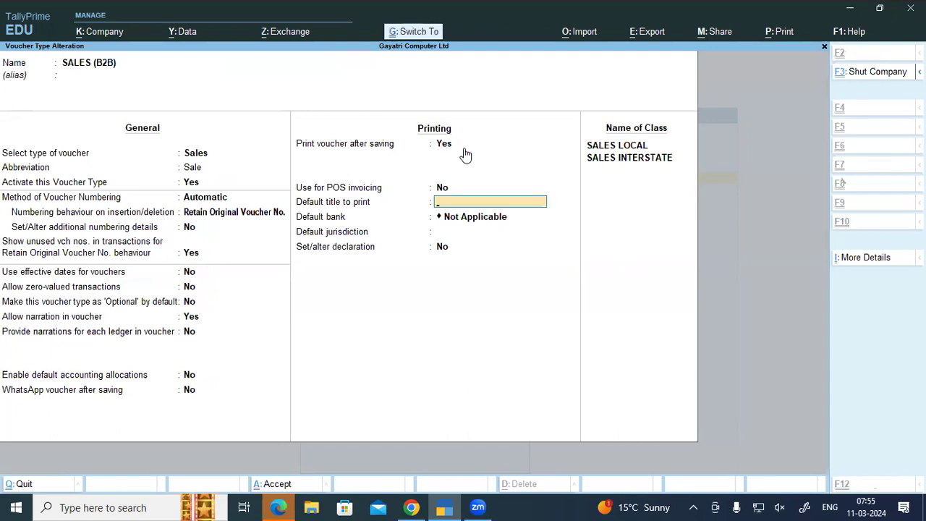
key(ctrl+a)
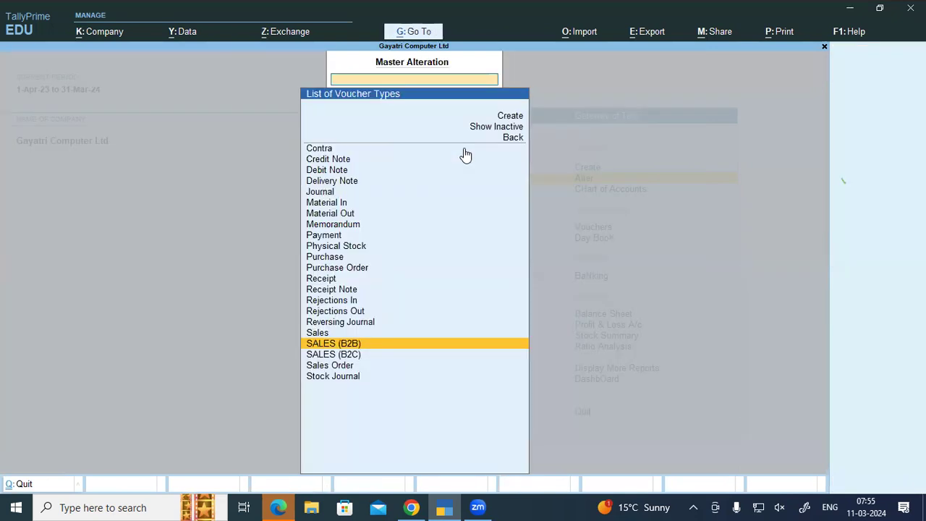
key(Escape)
key(Escape)
key(Escape)
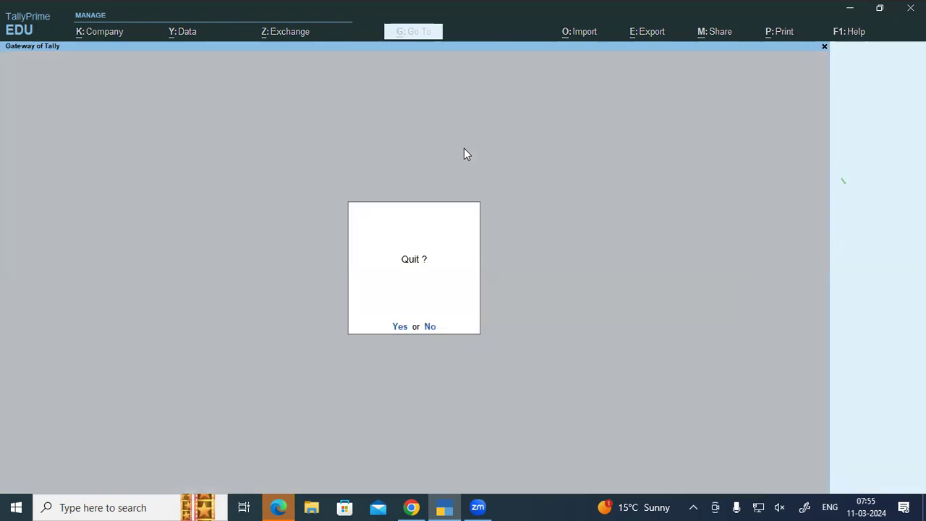
key(Escape)
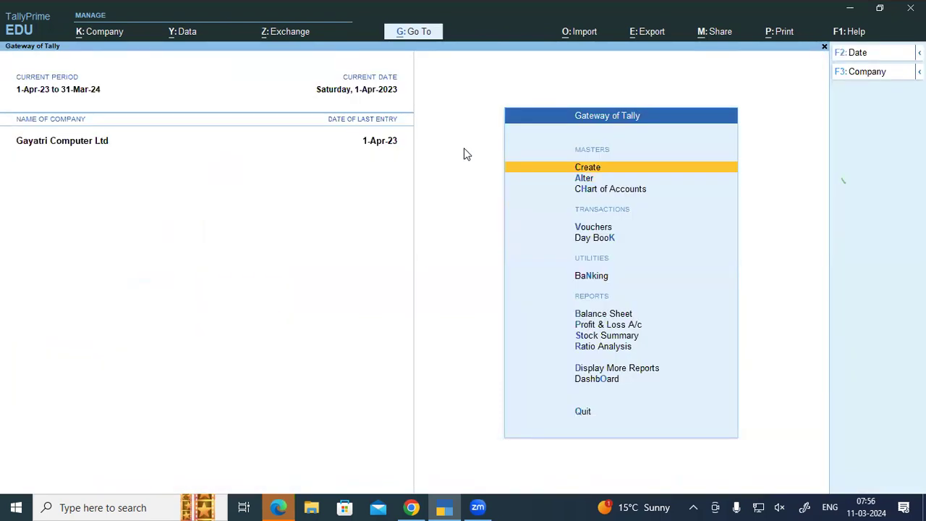
Step: Start a new sales voucher for Acer India Pvt Ltd, skipping the dispatch details
key(v)
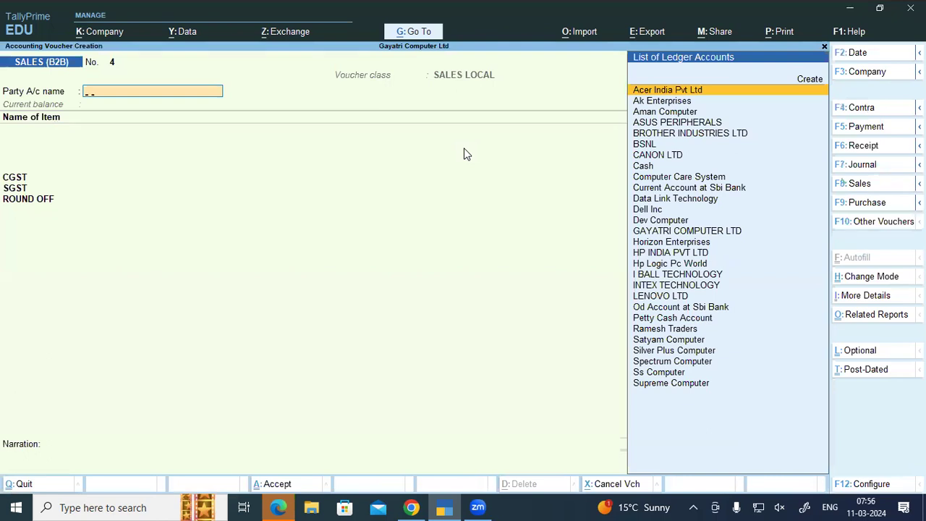
text(Ace)
key(Return)
key(Return)
key(Return)
key(Return)
key(Return)
key(Return)
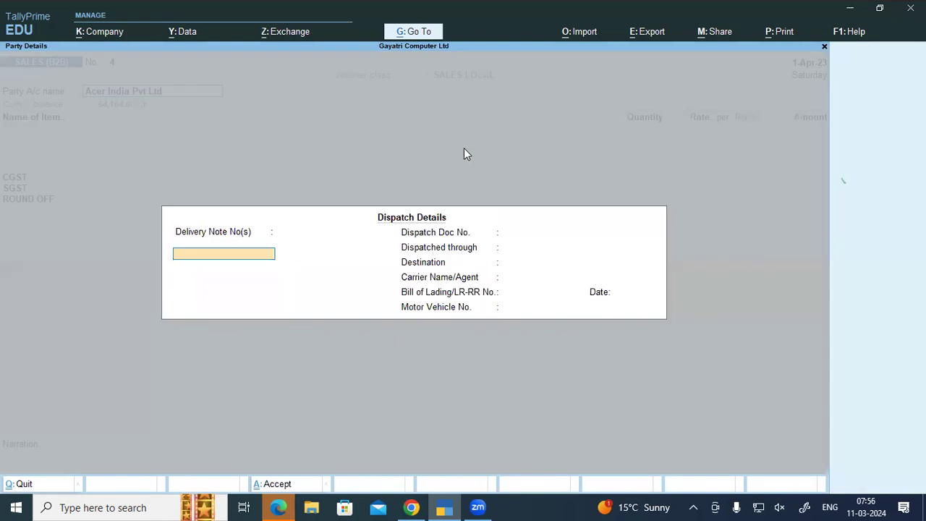
key(Return)
key(Return)
key(Return)
key(Return)
key(Return)
key(Return)
key(Return)
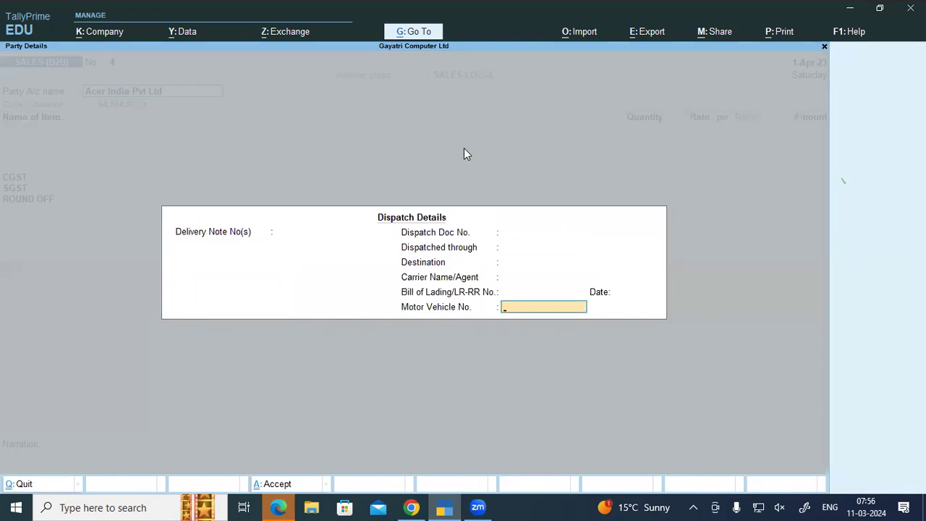
key(Return)
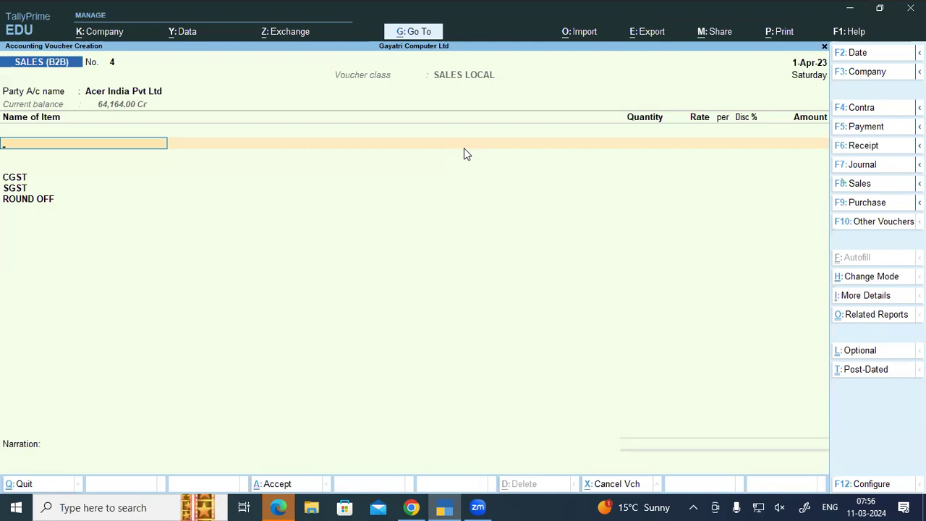
Step: Add 2 pcs Lenovo 100 Wireless Combo (2,832.00 total) and accept the invoice
text(Lenovo 100 Wireless Combo)
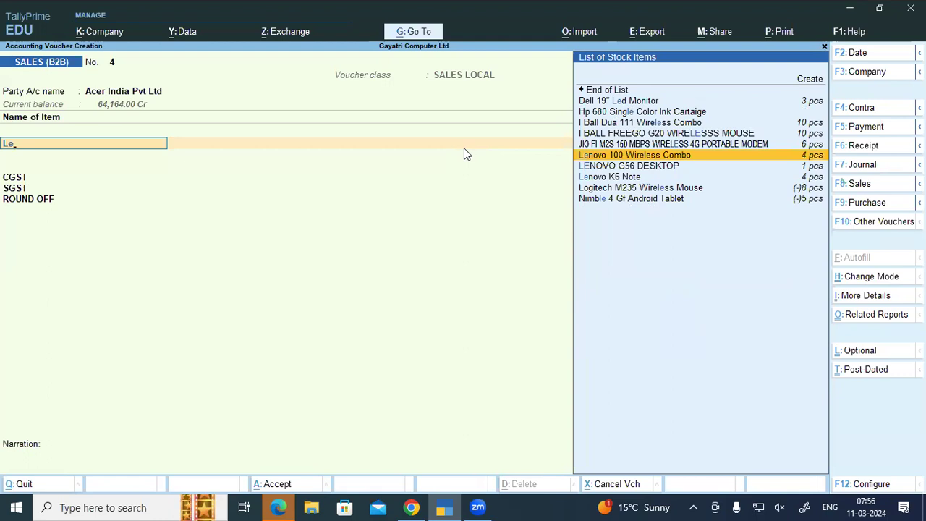
key(Return)
key(Return)
text(2 pcs)
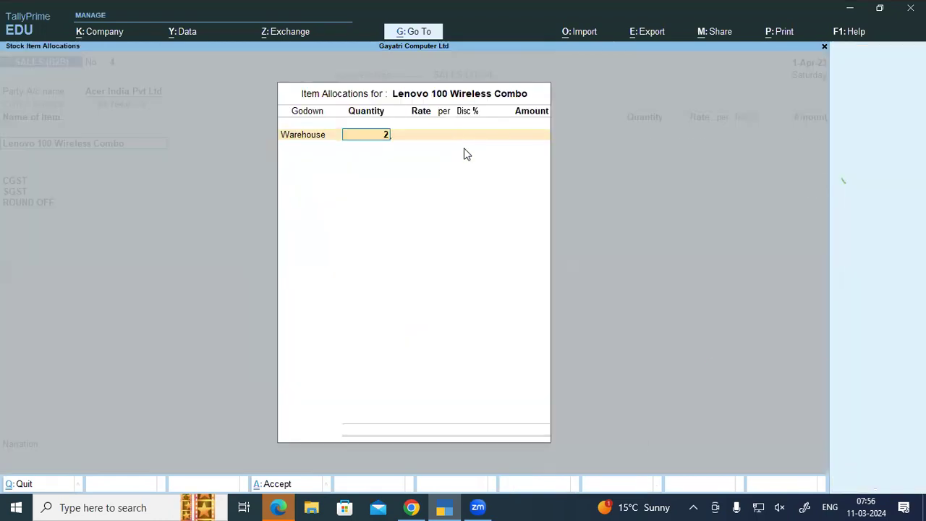
key(Return)
key(Return)
key(Return)
key(Return)
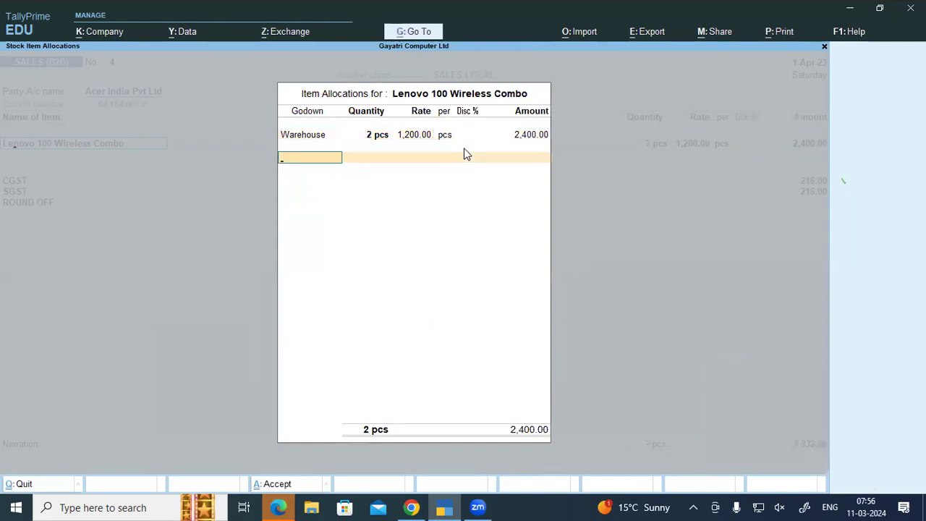
key(Return)
key(Return)
key(Return)
key(Return)
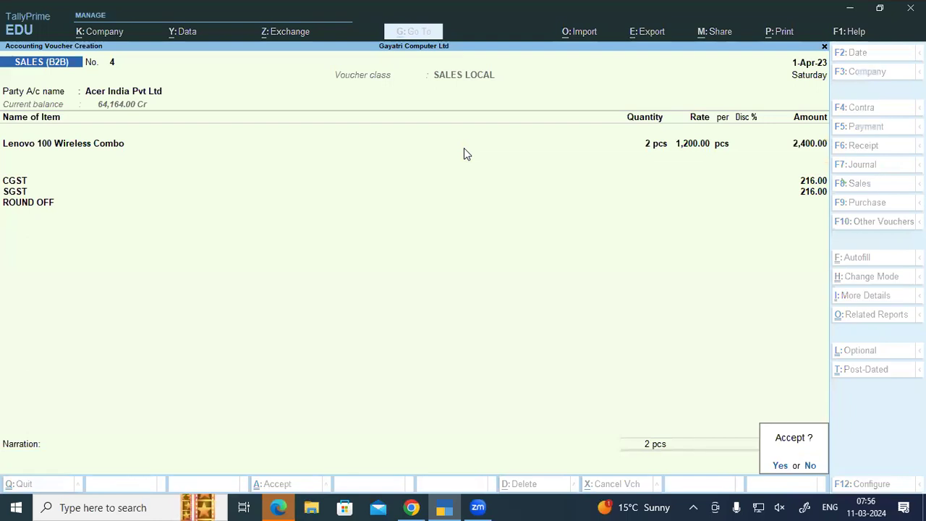
key(Return)
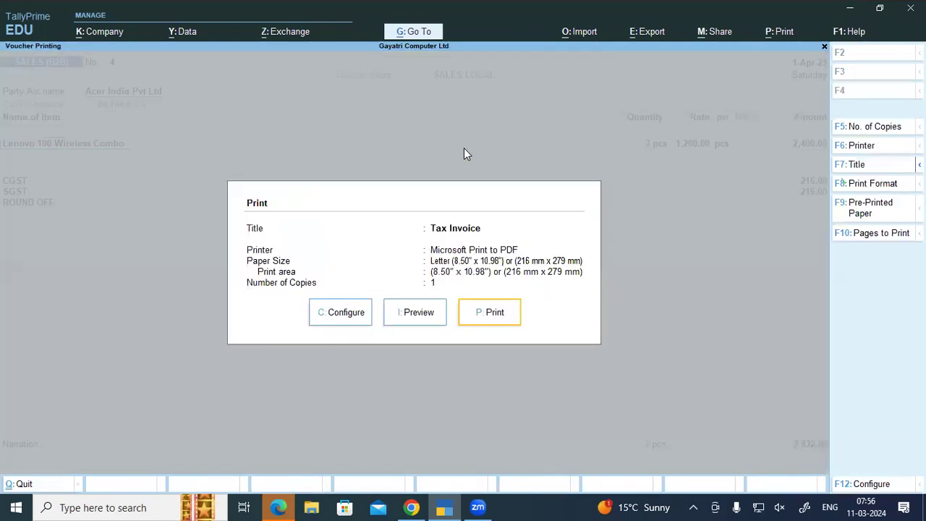